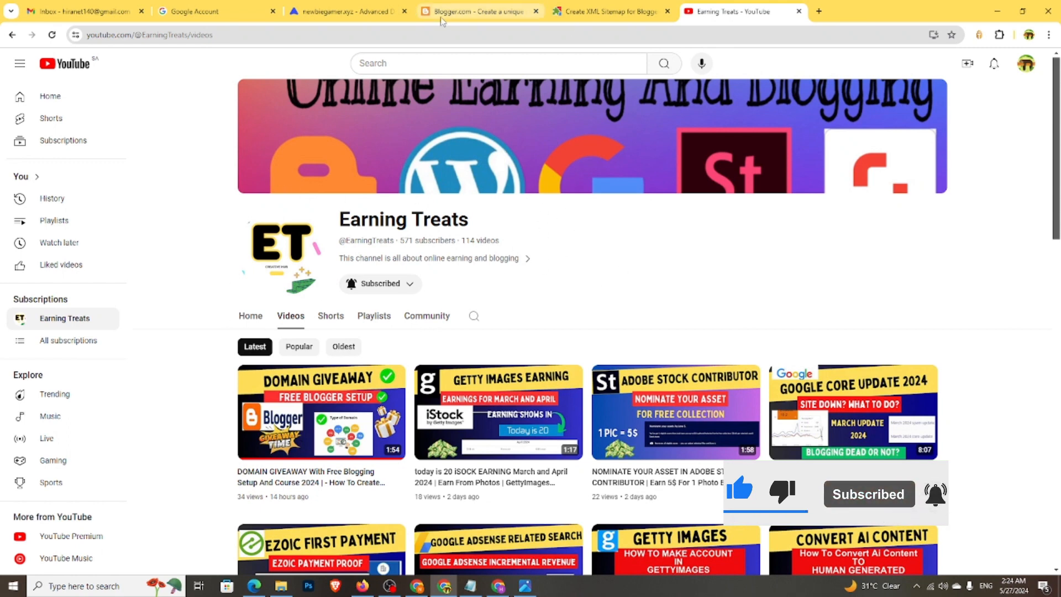
- Start a new Blogger blog and sign in with the existing Google account, verifying with the Windows PIN
{"action": "left_click", "coordinate": [475, 11]}
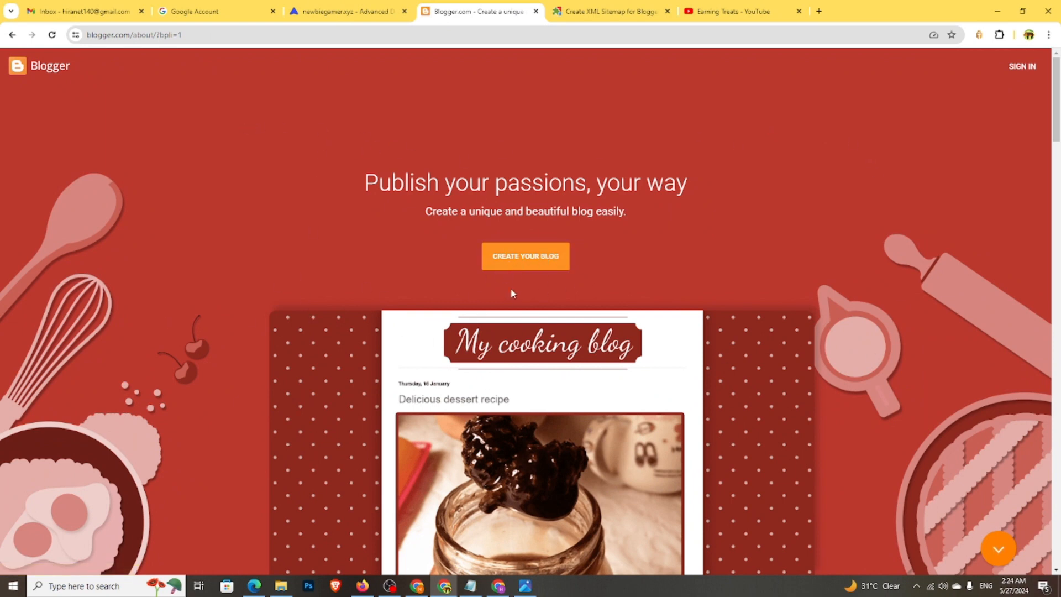
{"action": "left_click", "coordinate": [519, 257]}
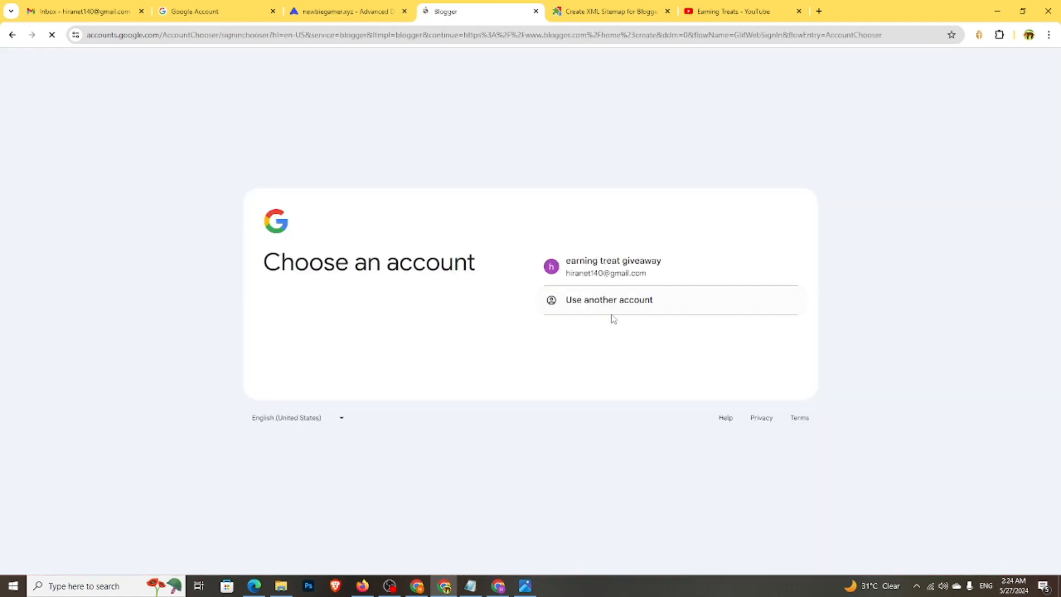
{"action": "left_click", "coordinate": [551, 264]}
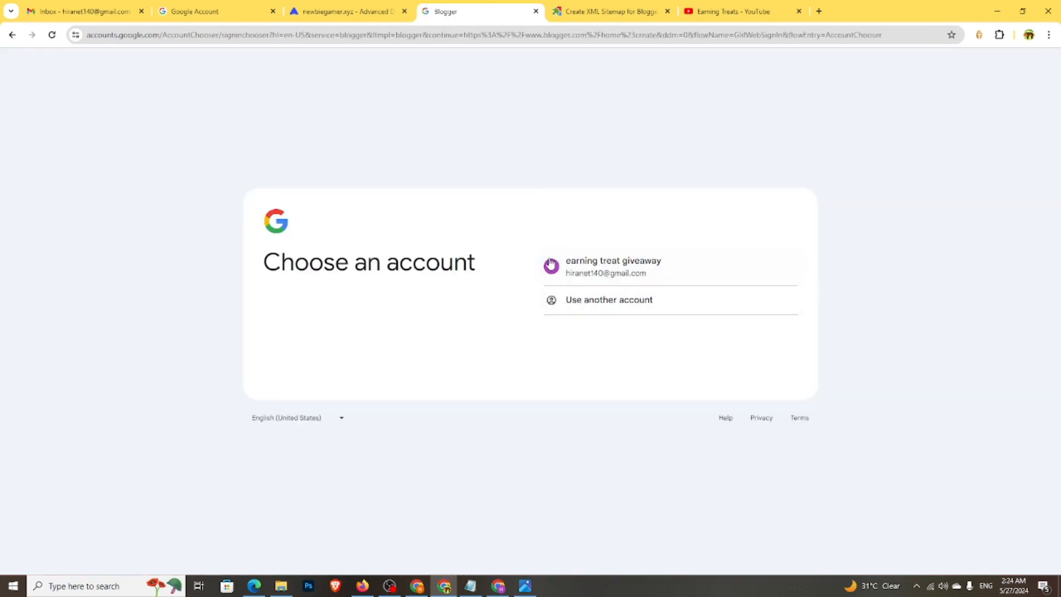
{"action": "left_click", "coordinate": [597, 272]}
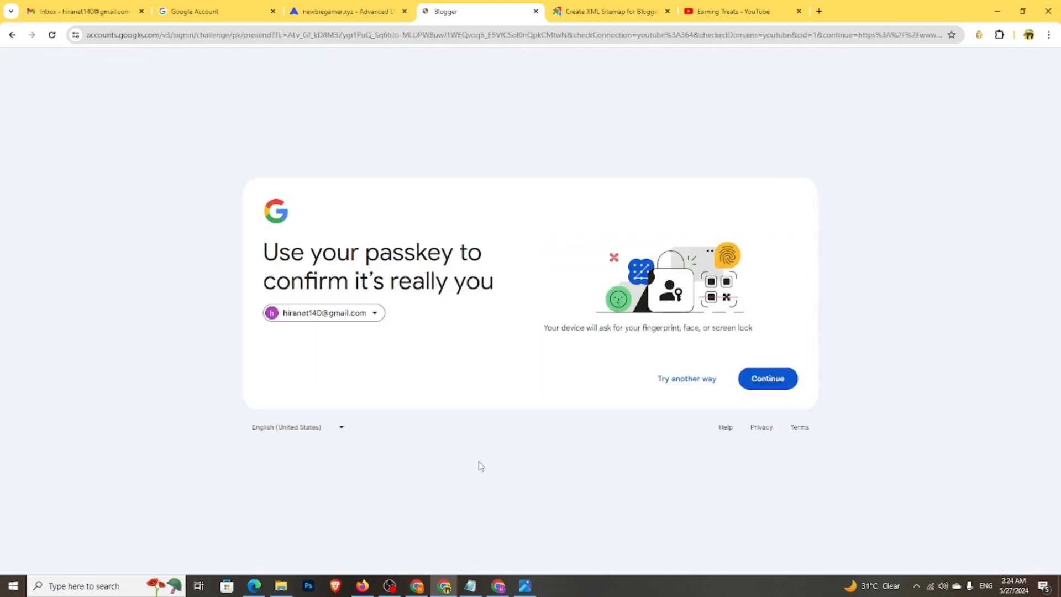
{"action": "left_click", "coordinate": [766, 380]}
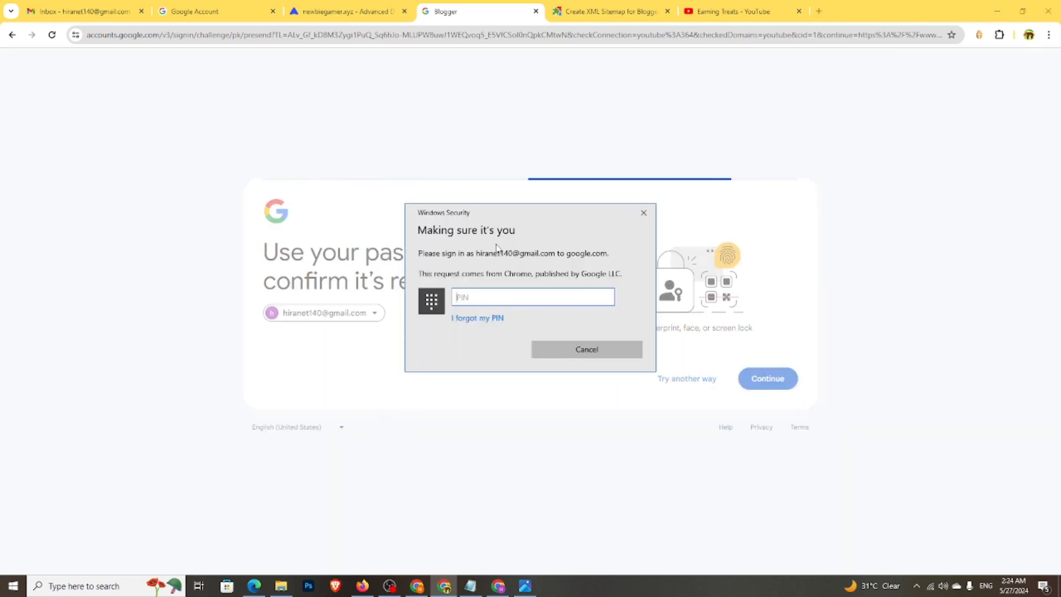
{"action": "type", "text": "****"}
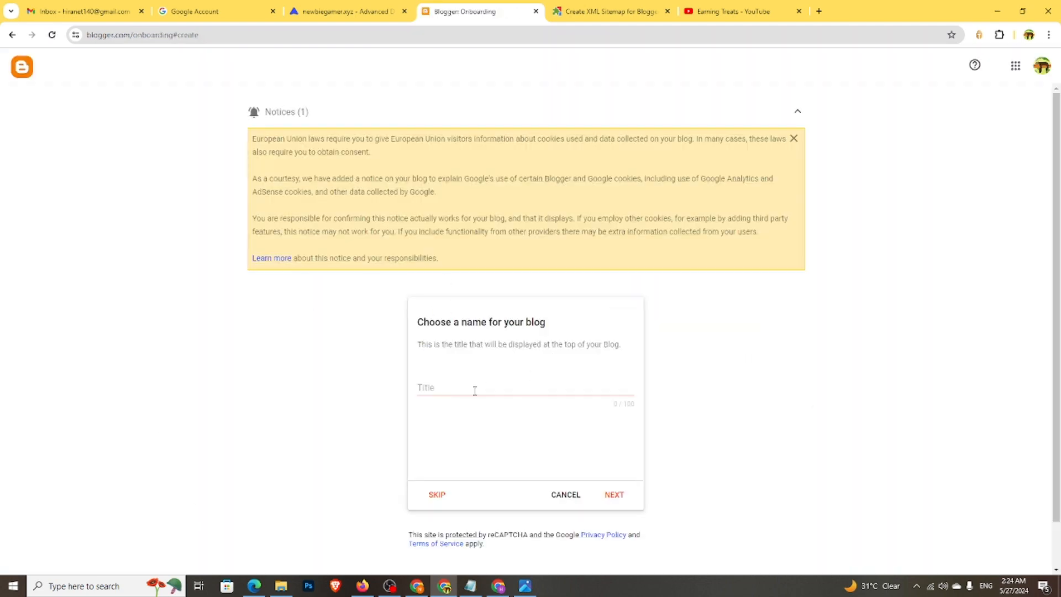
- Enter the blog title 'Newbie Gamer' and the address newbiegamer12.blogspot.com
{"action": "left_click", "coordinate": [473, 390]}
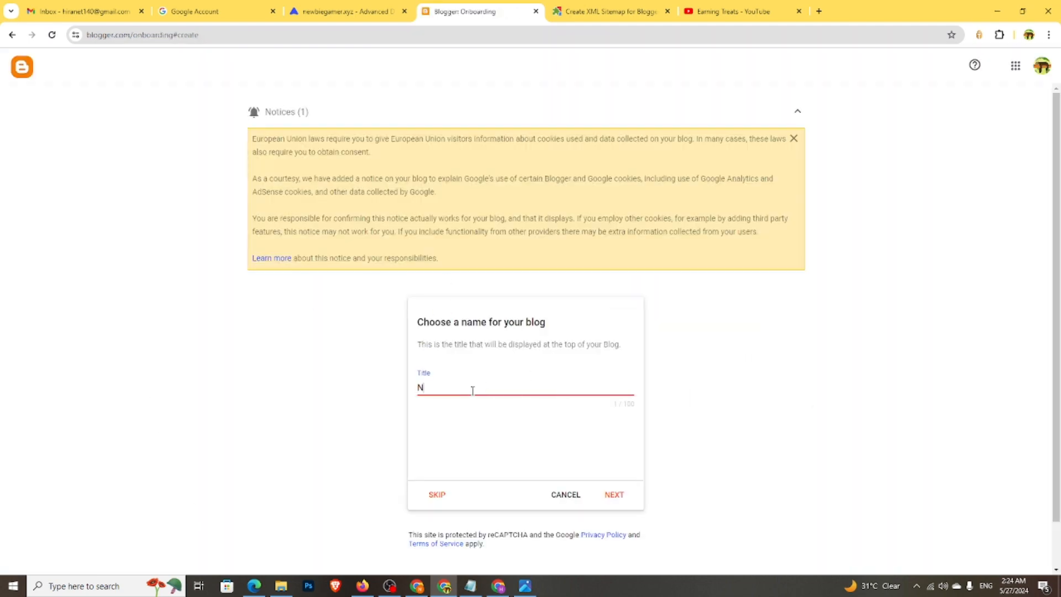
{"action": "type", "text": "Newbie Gamer"}
{"action": "left_click", "coordinate": [614, 495]}
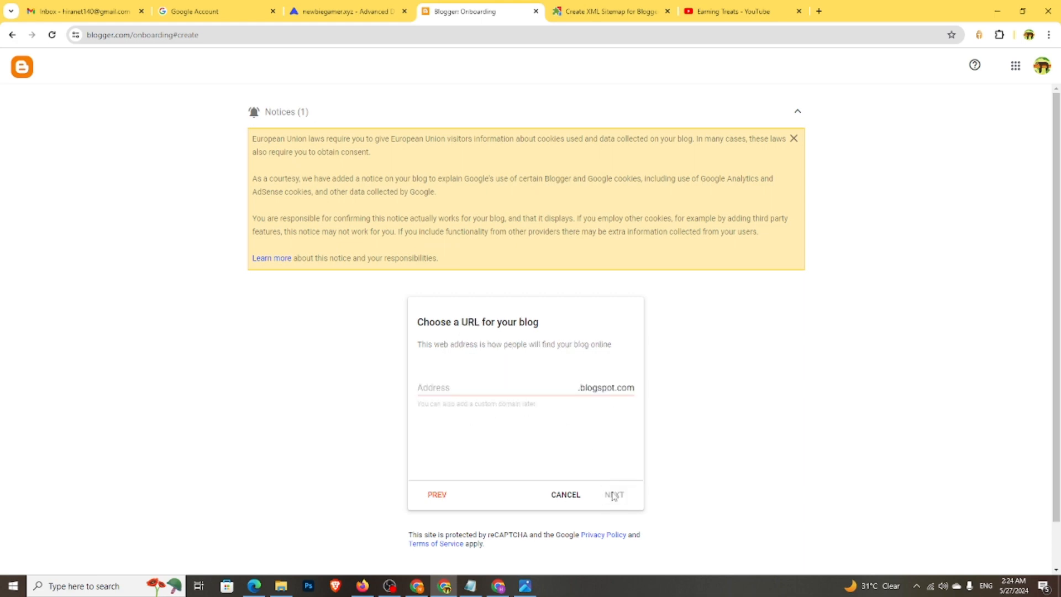
{"action": "left_click", "coordinate": [475, 387]}
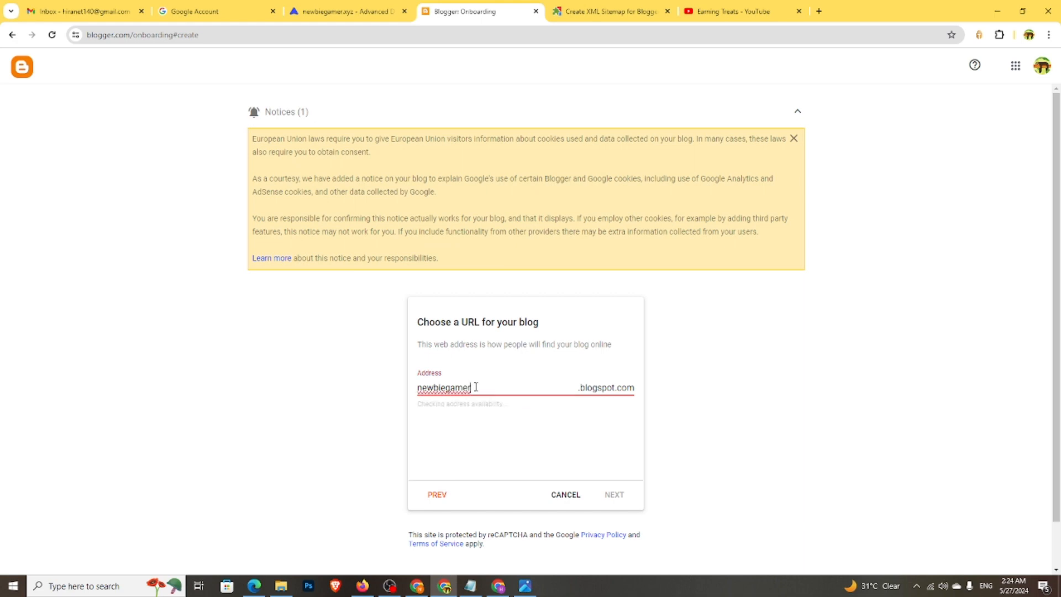
{"action": "type", "text": "12"}
- Set the display name to 'Newbie Gamer' and finish creating the blog
{"action": "left_click", "coordinate": [613, 495]}
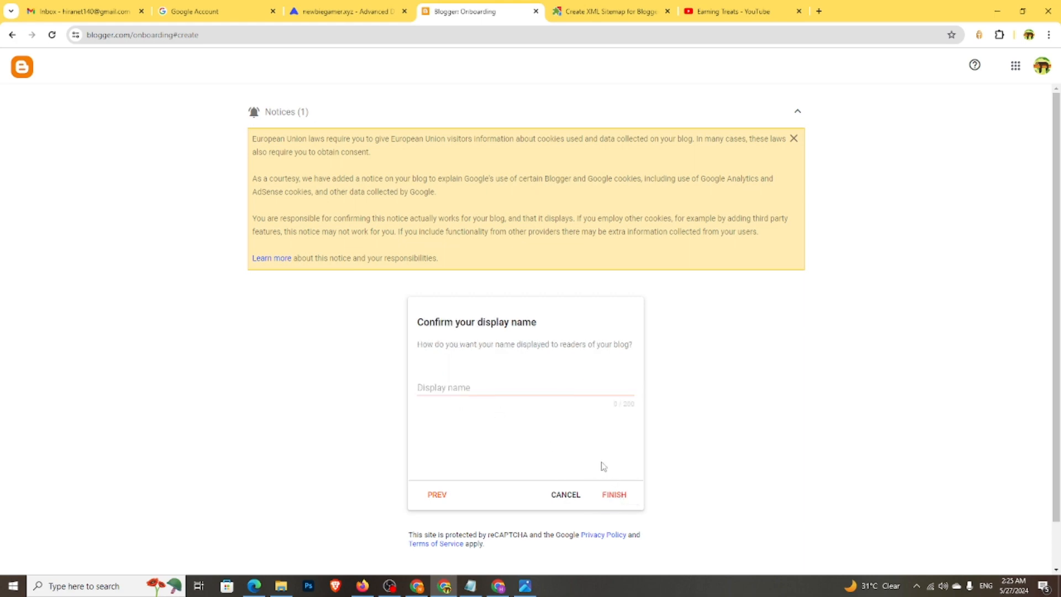
{"action": "left_click", "coordinate": [490, 390]}
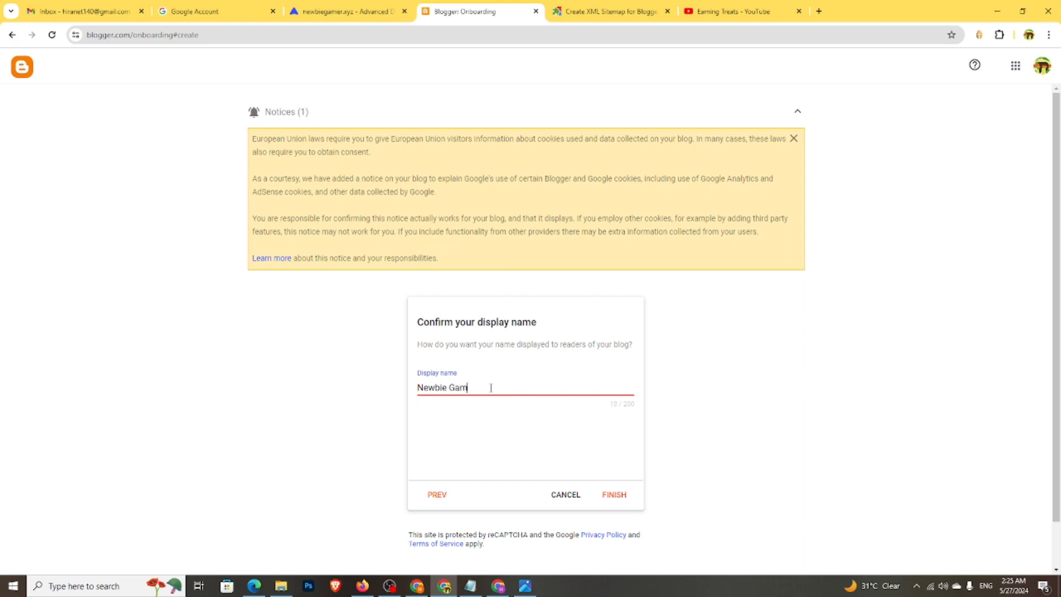
{"action": "left_click", "coordinate": [614, 494]}
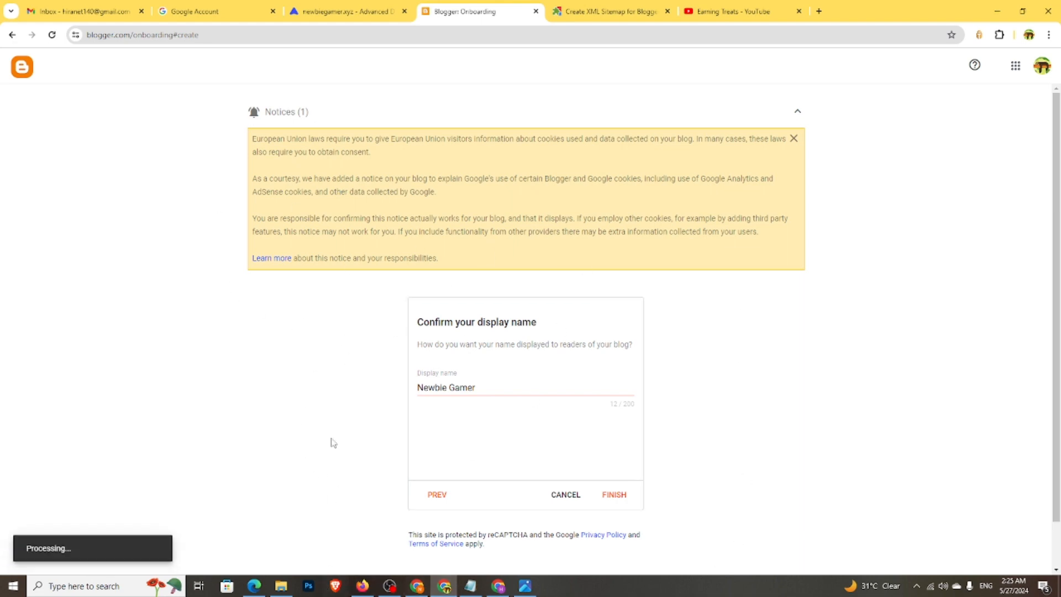
{"action": "left_click", "coordinate": [622, 492]}
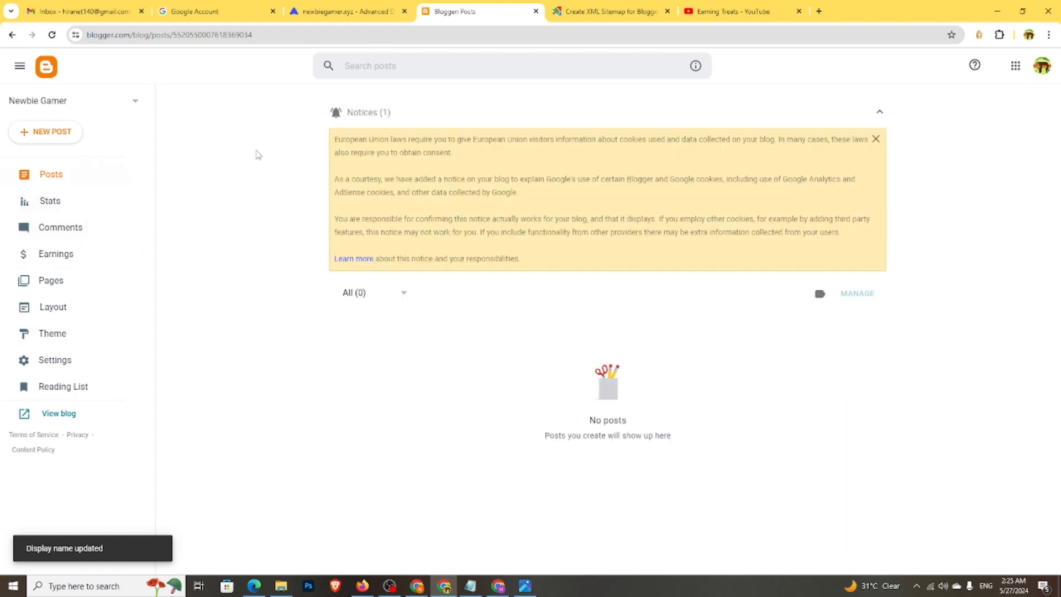
- Check the Google account panel and preview the live blog in a new tab
{"action": "left_click", "coordinate": [1042, 66]}
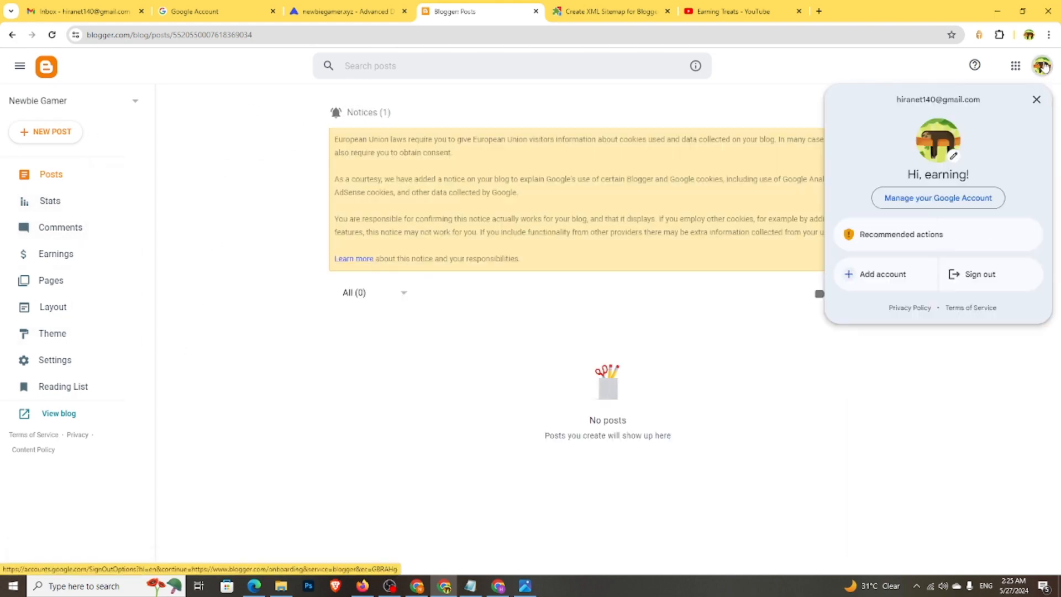
{"action": "left_click", "coordinate": [1044, 68]}
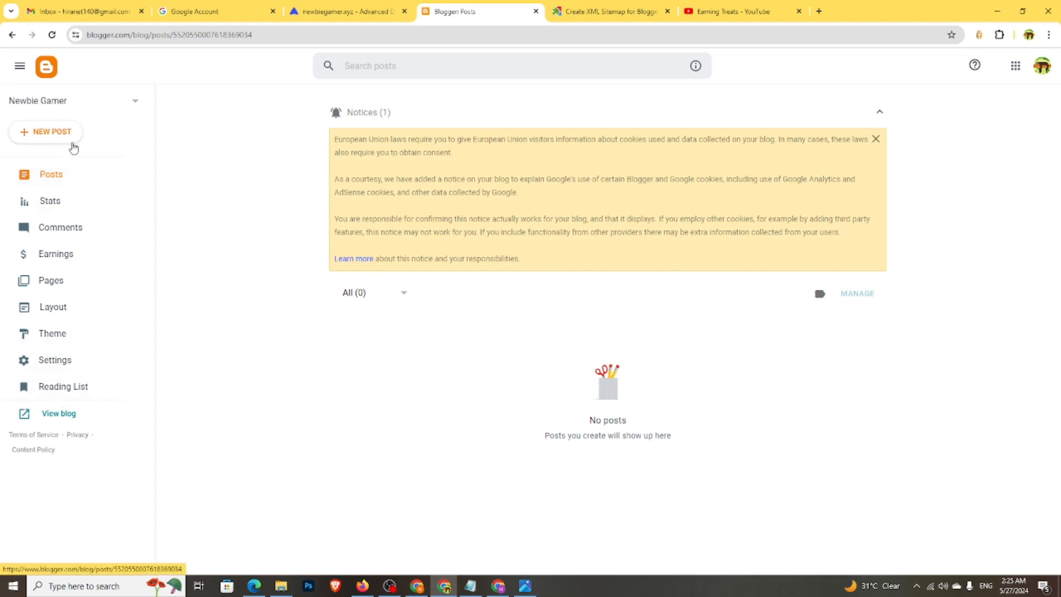
{"action": "left_click", "coordinate": [59, 419]}
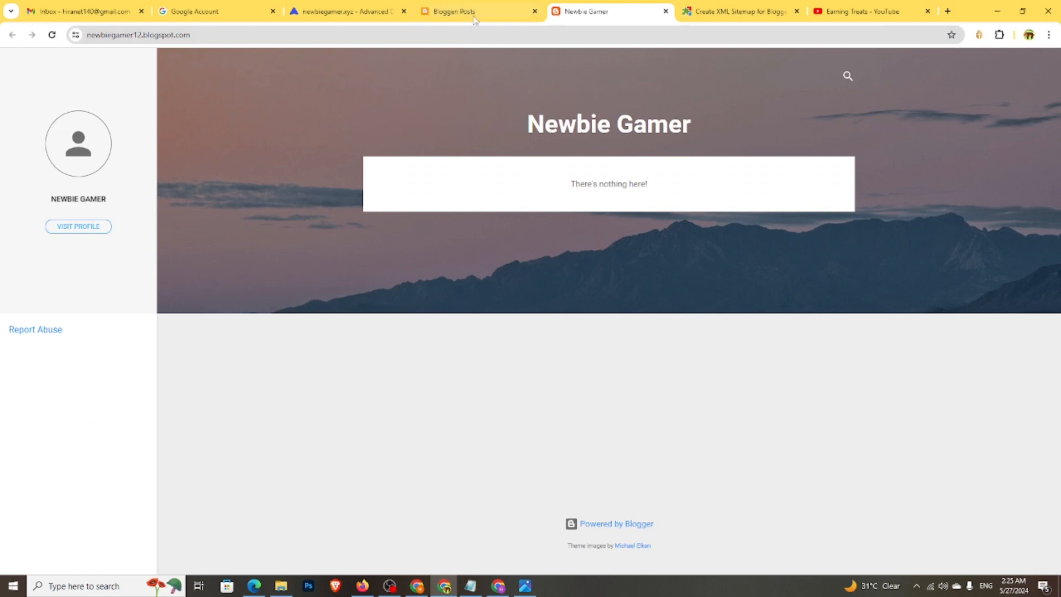
{"action": "left_click", "coordinate": [474, 12]}
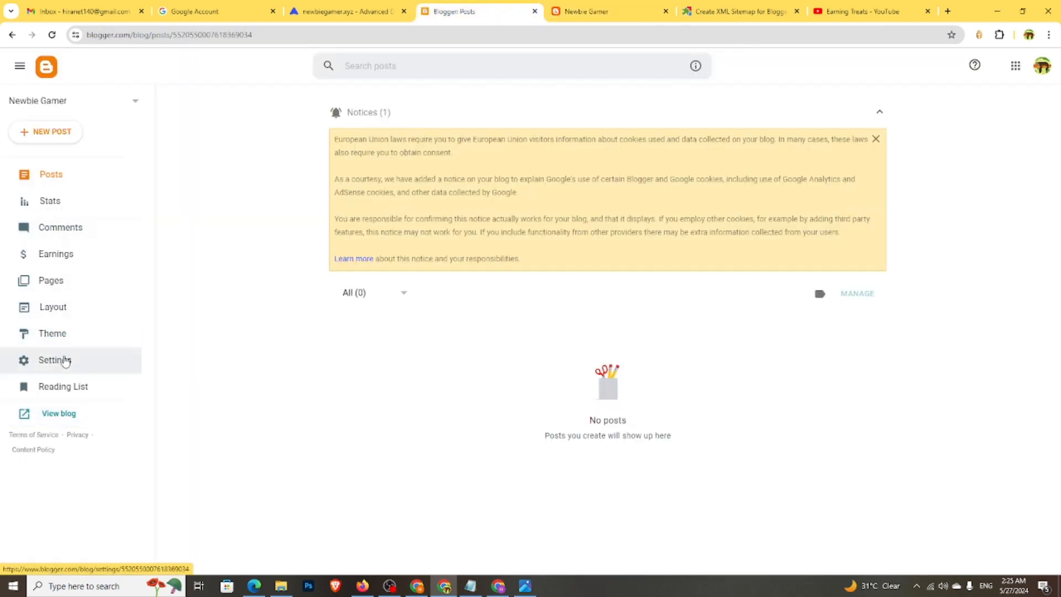
- Open the blog's Settings and start editing its Description
{"action": "left_click", "coordinate": [47, 362]}
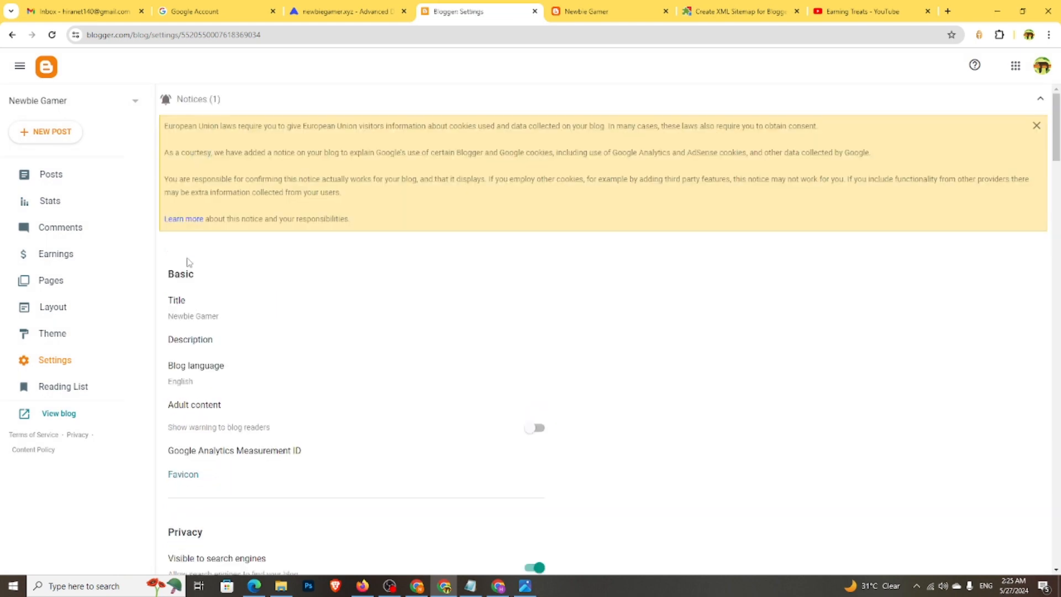
{"action": "left_click", "coordinate": [191, 340]}
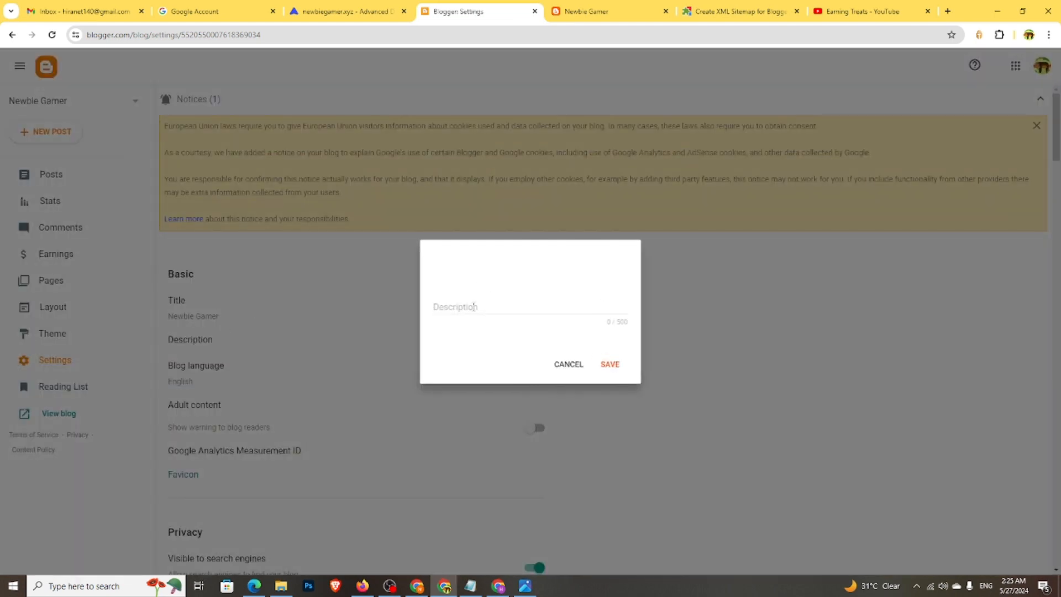
{"action": "left_click", "coordinate": [474, 307]}
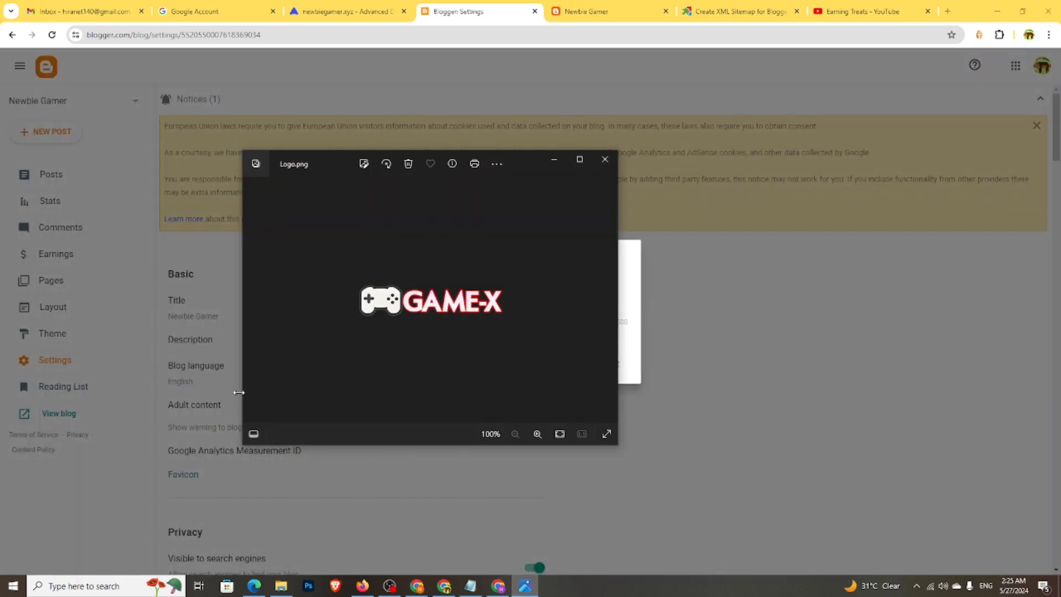
{"action": "left_click", "coordinate": [554, 160]}
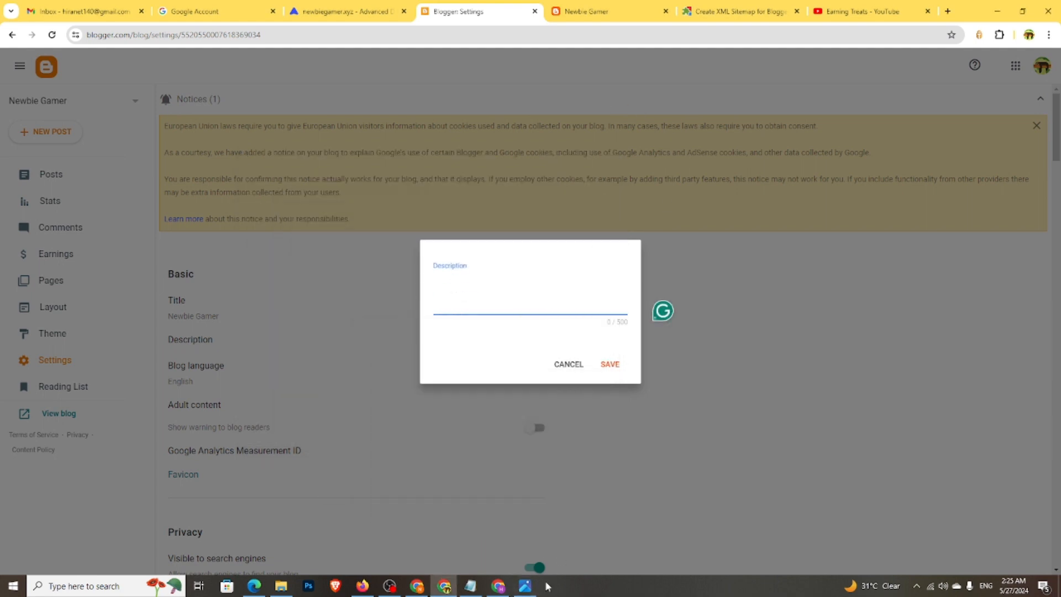
- Copy the gaming tips description from Notepad, paste it into the Description field and save
{"action": "left_click", "coordinate": [470, 589]}
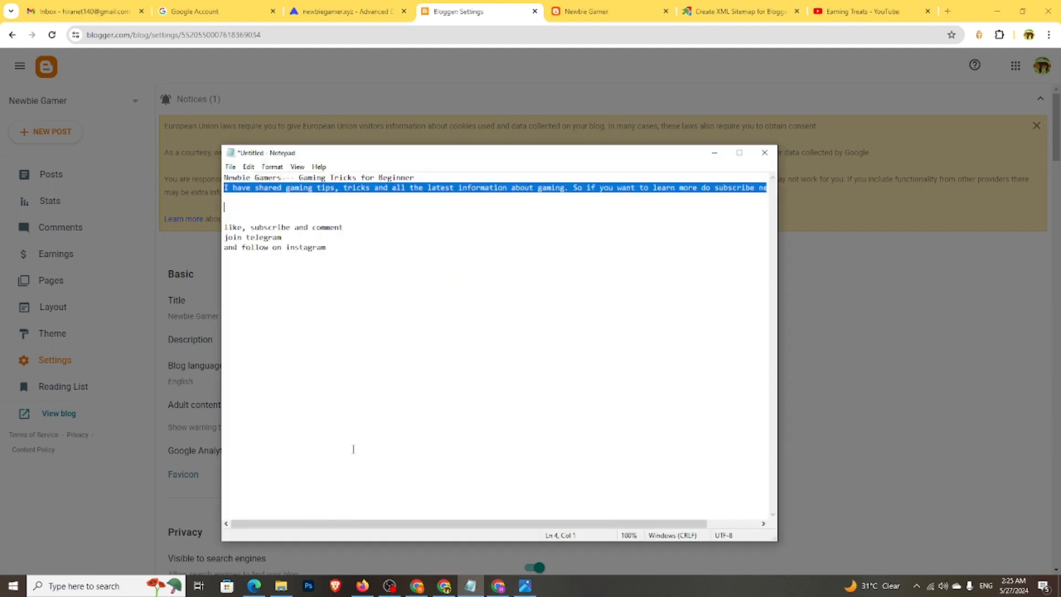
{"action": "right_click", "coordinate": [429, 186]}
{"action": "left_click", "coordinate": [453, 220]}
{"action": "left_click", "coordinate": [470, 587]}
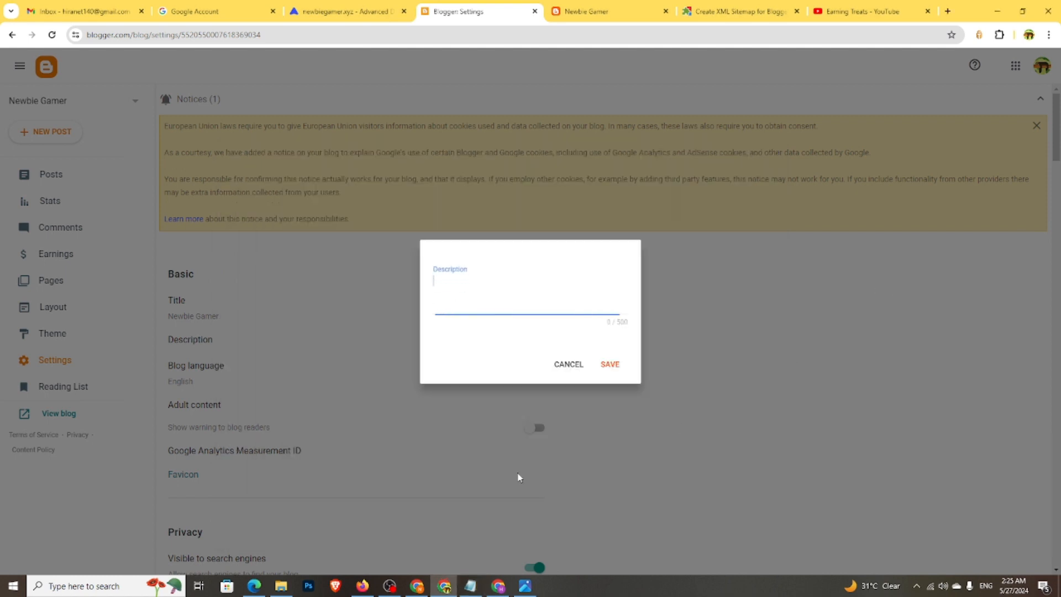
{"action": "right_click", "coordinate": [471, 281]}
{"action": "left_click", "coordinate": [504, 391]}
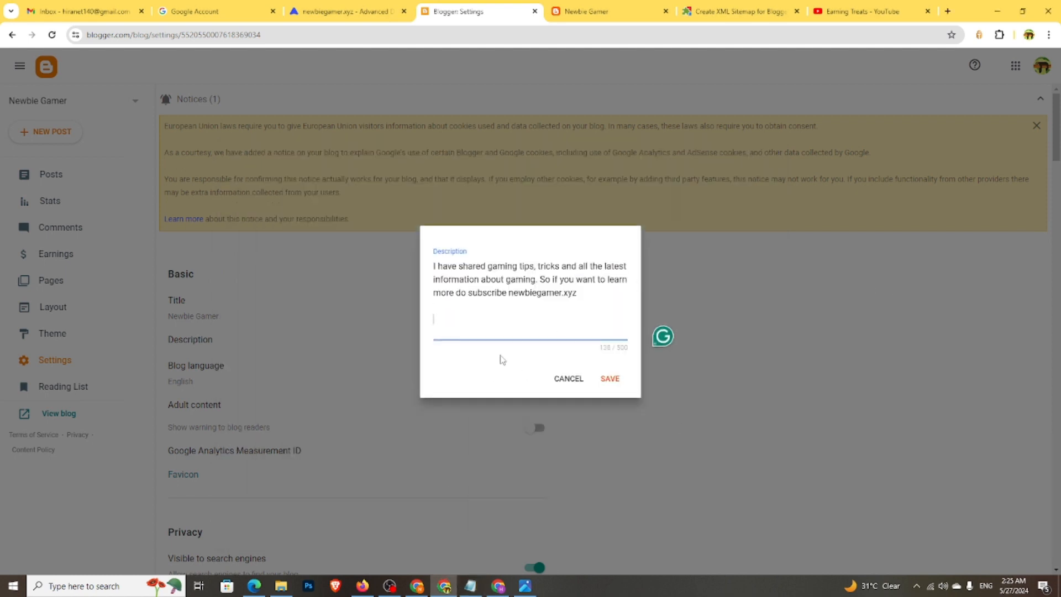
{"action": "left_click", "coordinate": [610, 378]}
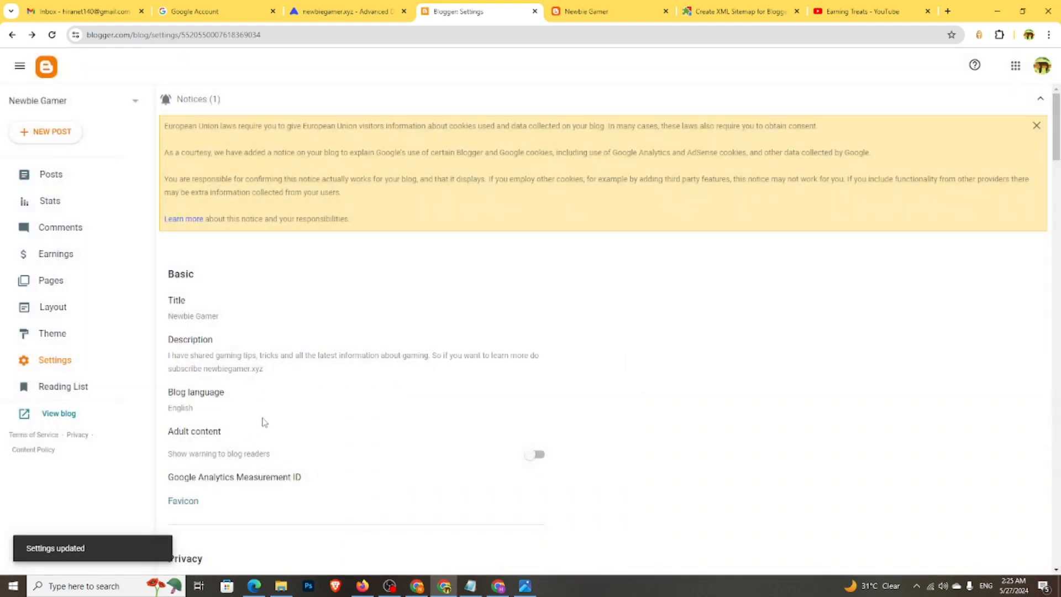
- Scroll down to the Publishing section and open the Custom domain setting
{"action": "scroll", "coordinate": [260, 422], "scroll_direction": "down", "scroll_amount": 1}
{"action": "scroll", "coordinate": [202, 352], "scroll_direction": "down", "scroll_amount": 2}
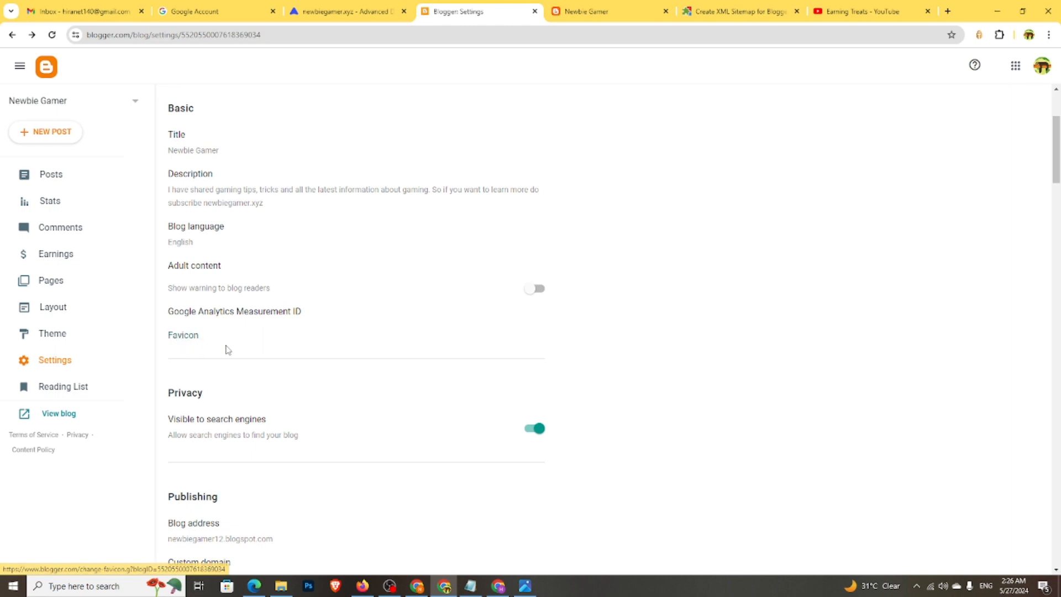
{"action": "scroll", "coordinate": [224, 374], "scroll_direction": "down", "scroll_amount": 2}
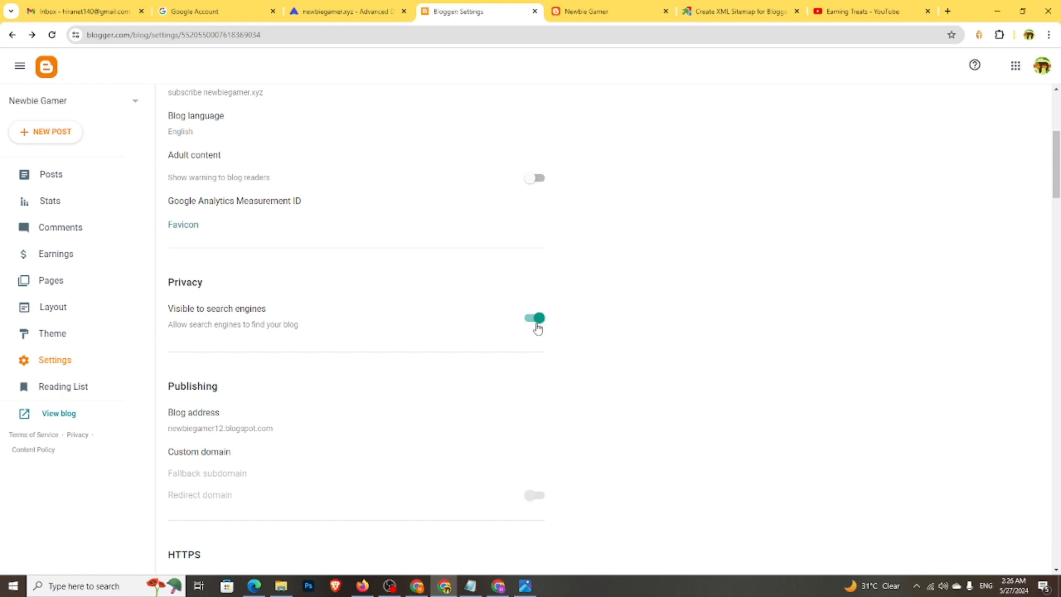
{"action": "scroll", "coordinate": [417, 369], "scroll_direction": "down", "scroll_amount": 1}
{"action": "scroll", "coordinate": [414, 370], "scroll_direction": "down", "scroll_amount": 1}
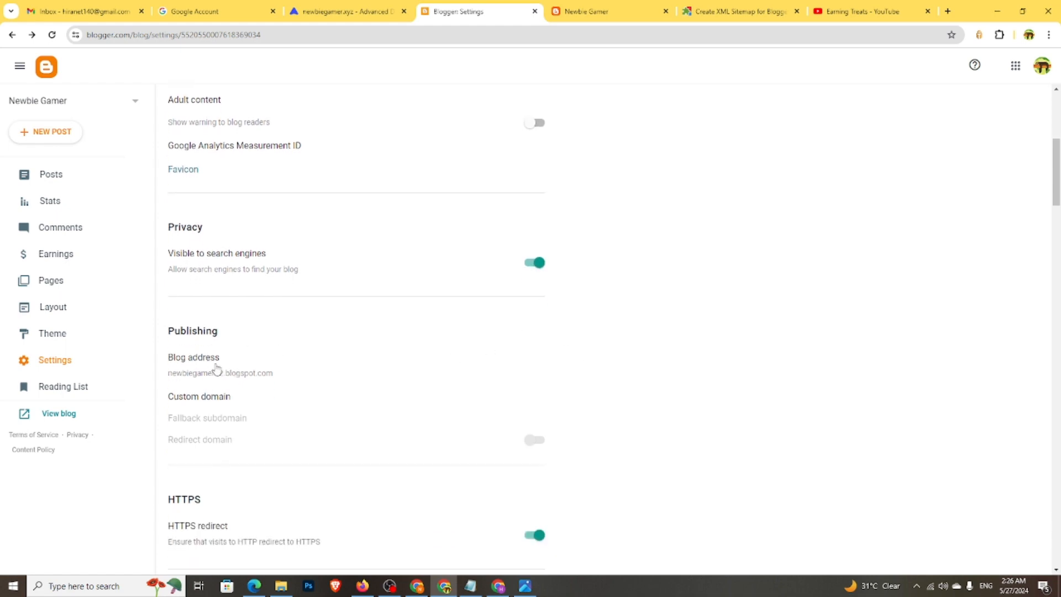
{"action": "left_click", "coordinate": [221, 402]}
- Enter newbiegamer.xyz as the custom domain and try saving it
{"action": "left_click", "coordinate": [483, 279]}
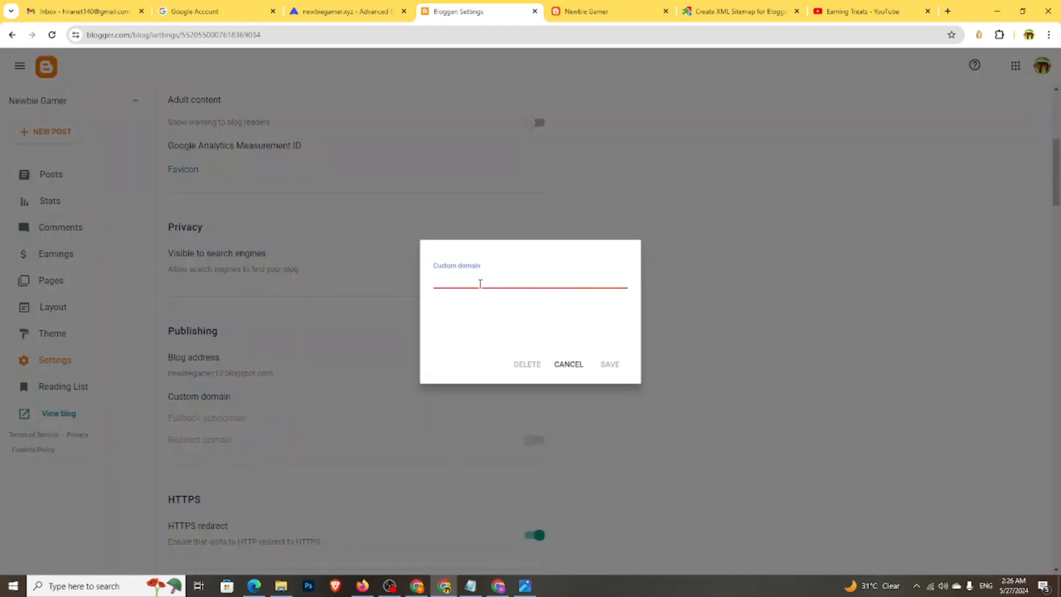
{"action": "right_click", "coordinate": [479, 280]}
{"action": "left_click", "coordinate": [497, 393]}
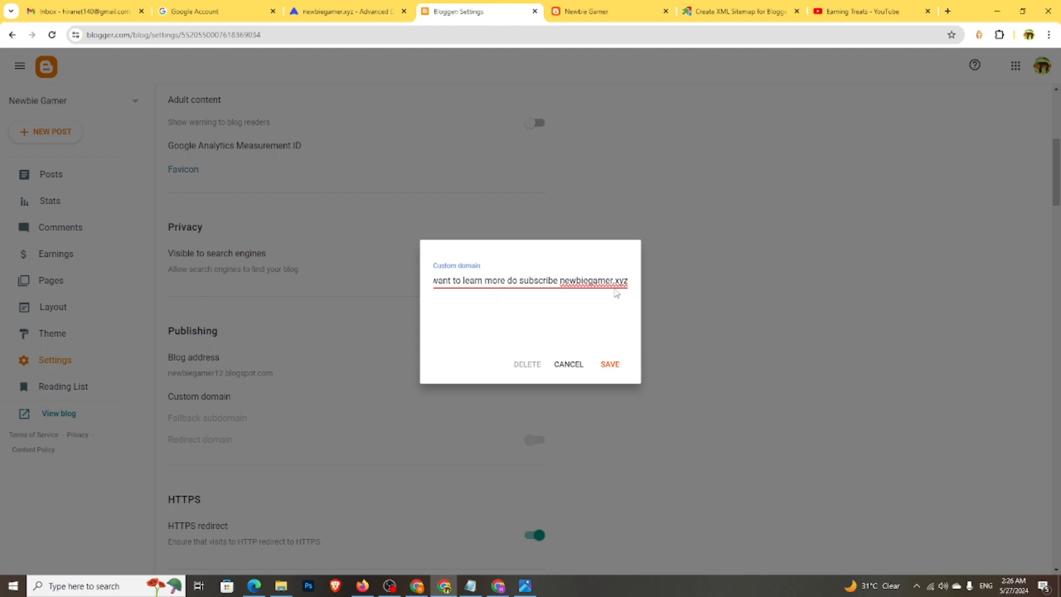
{"action": "left_click_drag", "start_coordinate": [559, 280], "coordinate": [274, 296]}
{"action": "key", "text": "BackSpace"}
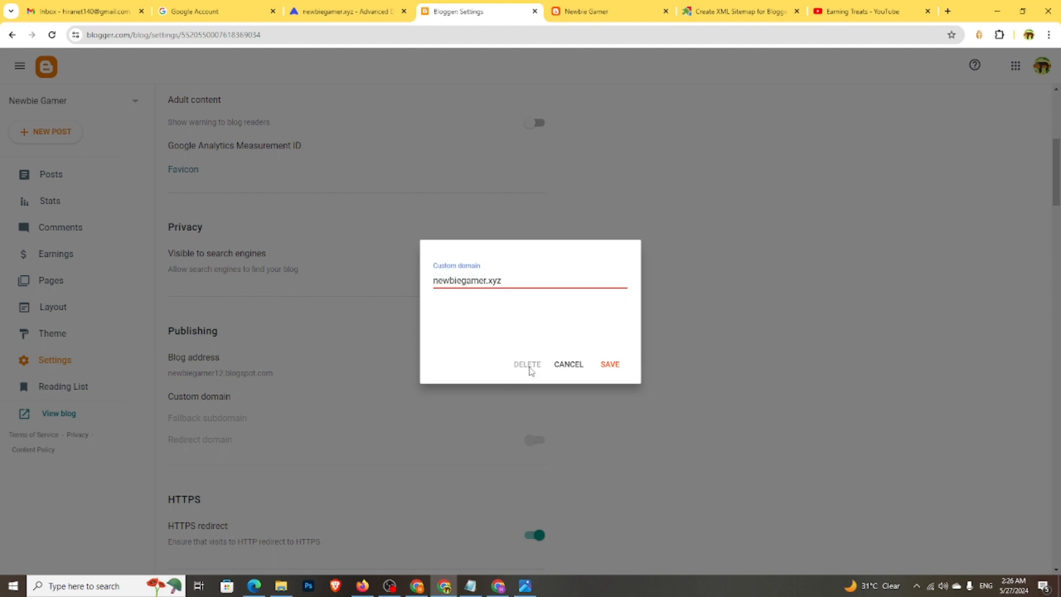
{"action": "left_click", "coordinate": [608, 364]}
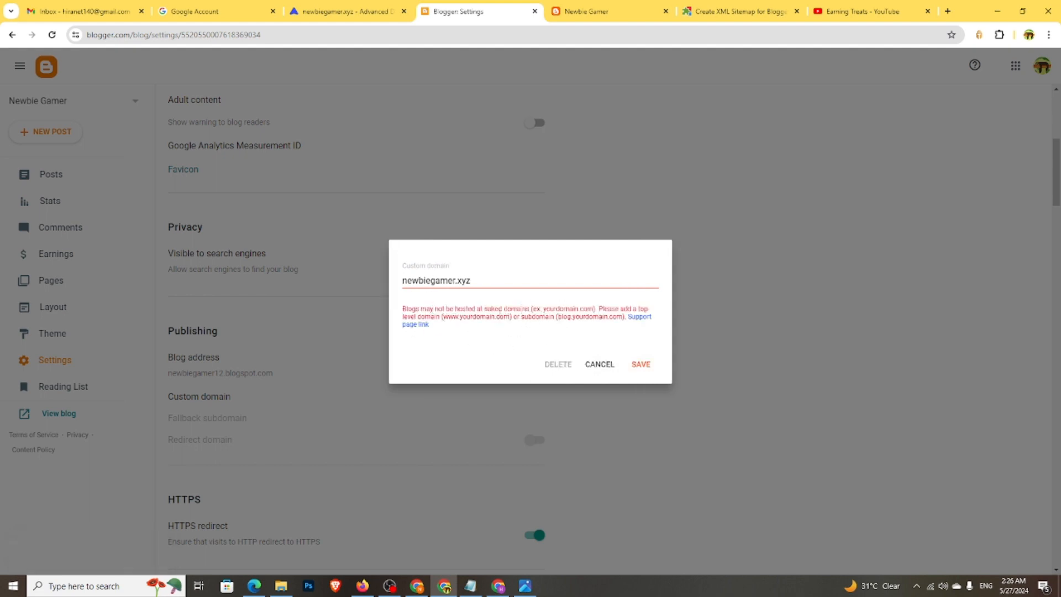
{"action": "left_click_drag", "start_coordinate": [533, 308], "coordinate": [597, 308]}
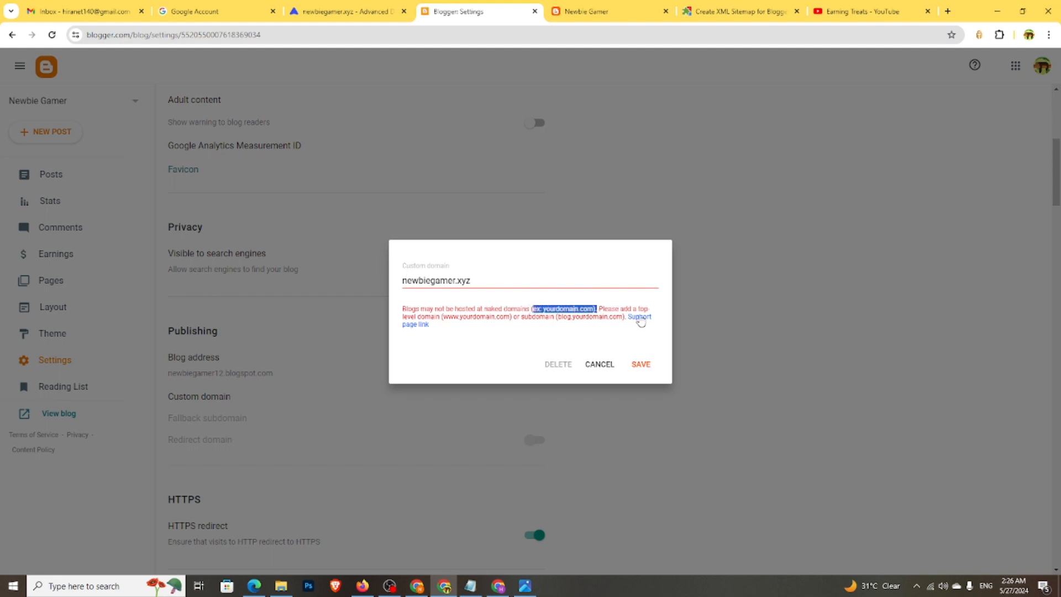
{"action": "triple_click", "coordinate": [401, 283]}
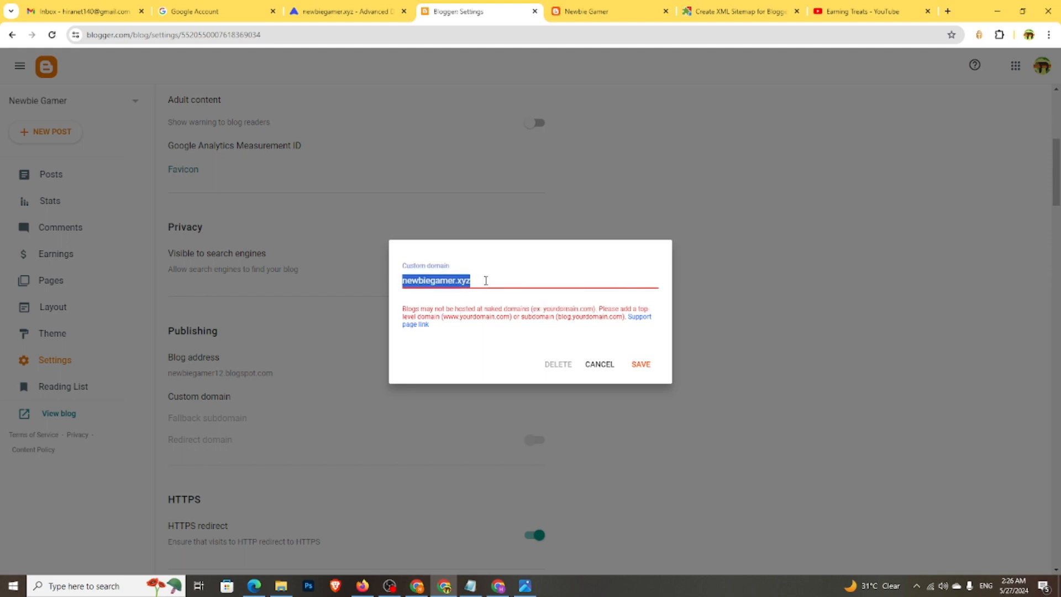
{"action": "right_click", "coordinate": [448, 283]}
{"action": "left_click", "coordinate": [476, 381]}
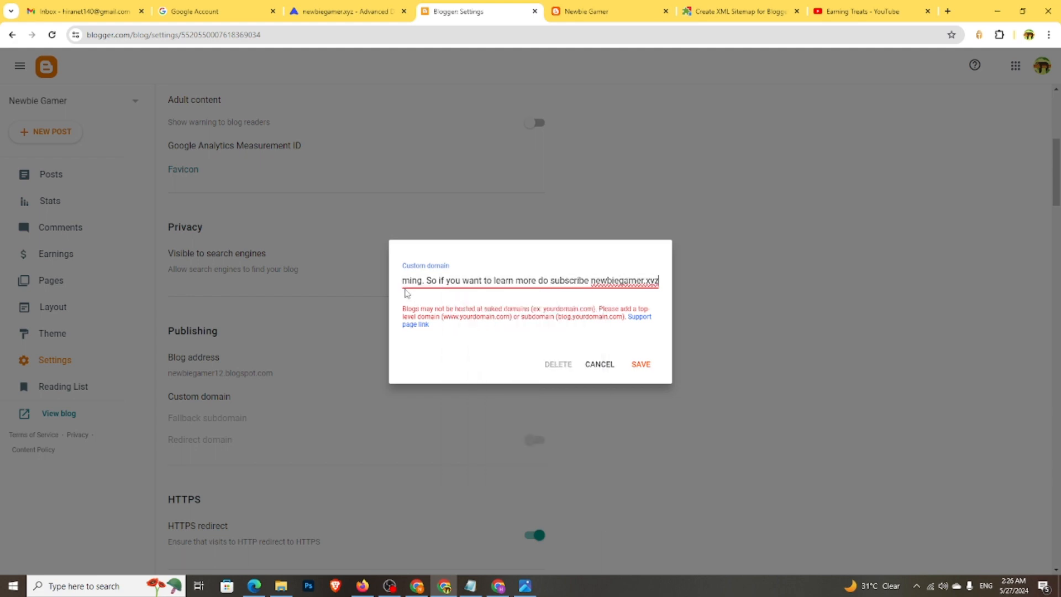
{"action": "left_click", "coordinate": [593, 277]}
{"action": "type", "text": "www."}
{"action": "left_click_drag", "start_coordinate": [590, 281], "coordinate": [315, 267]}
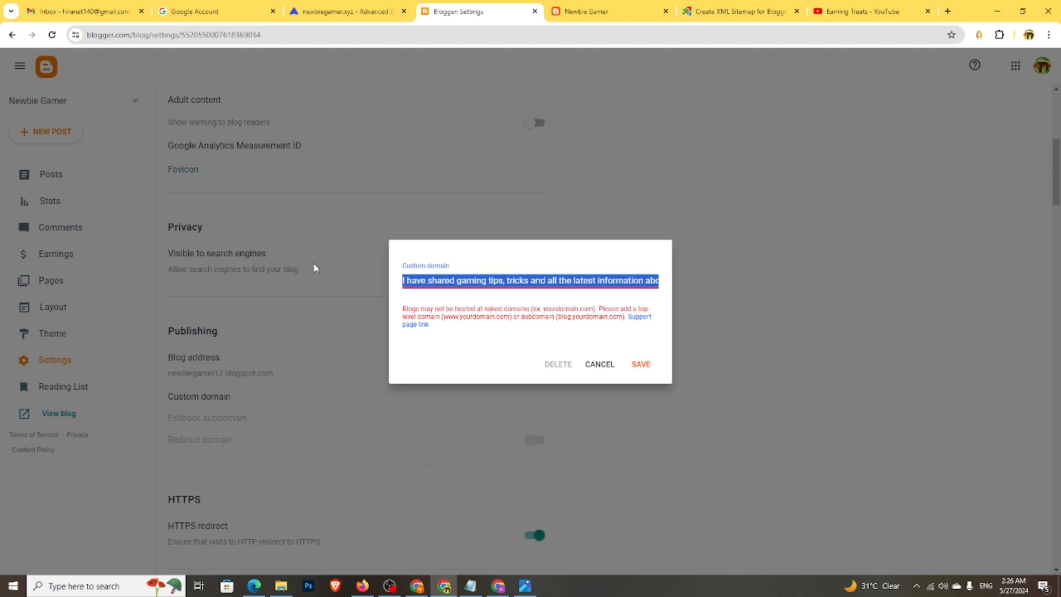
{"action": "key", "text": "BackSpace"}
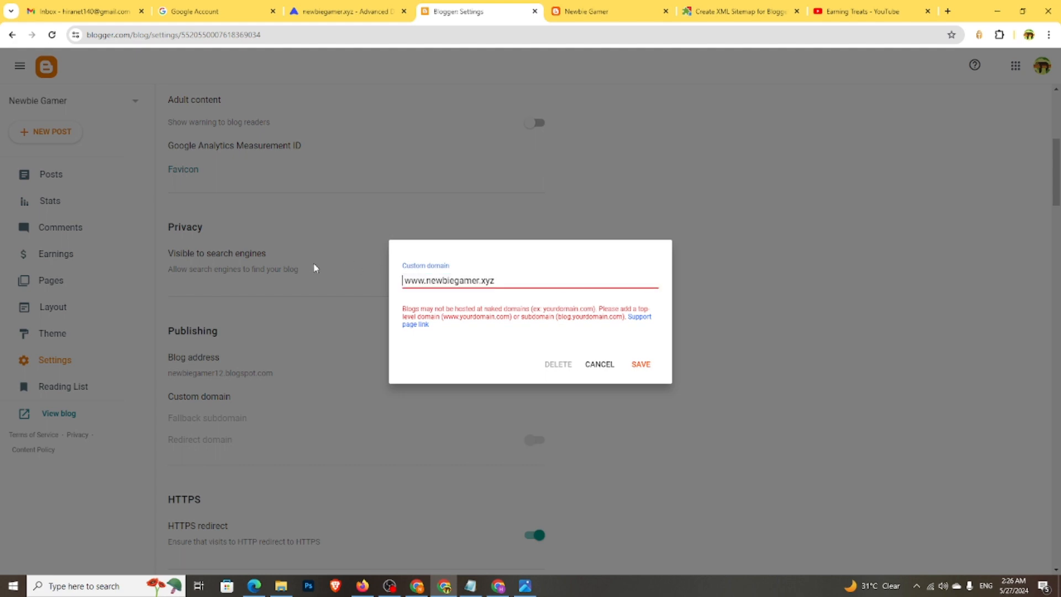
{"action": "left_click", "coordinate": [641, 364]}
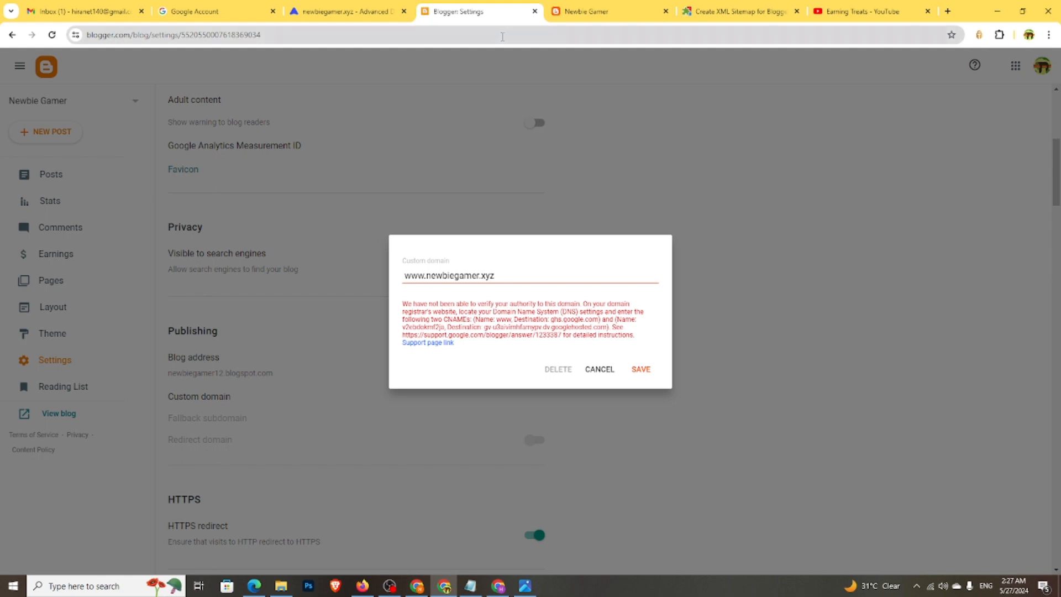
{"action": "left_click", "coordinate": [343, 12]}
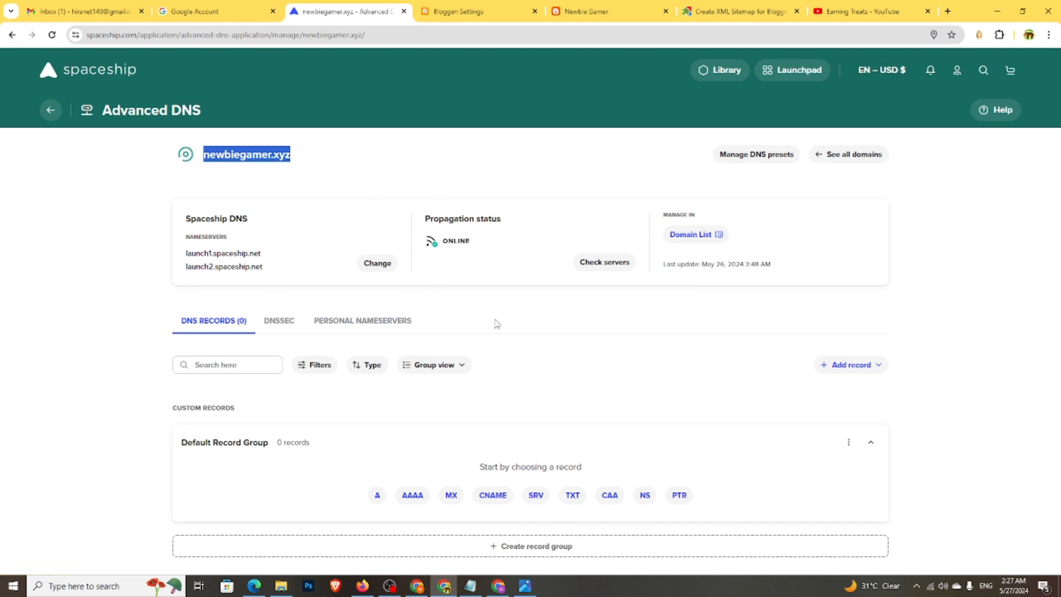
{"action": "left_click", "coordinate": [491, 496]}
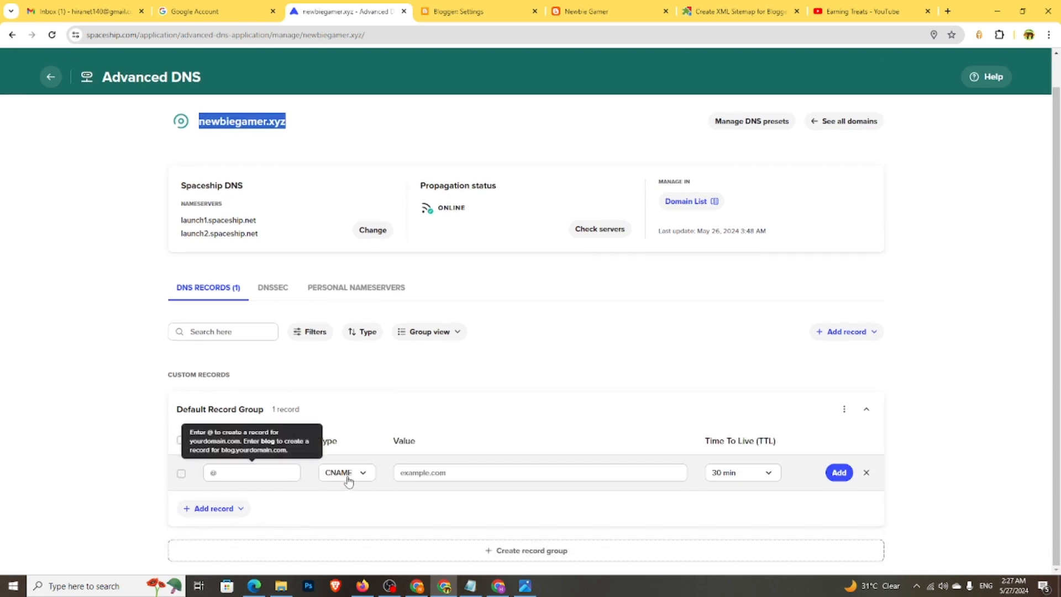
{"action": "left_click", "coordinate": [252, 471]}
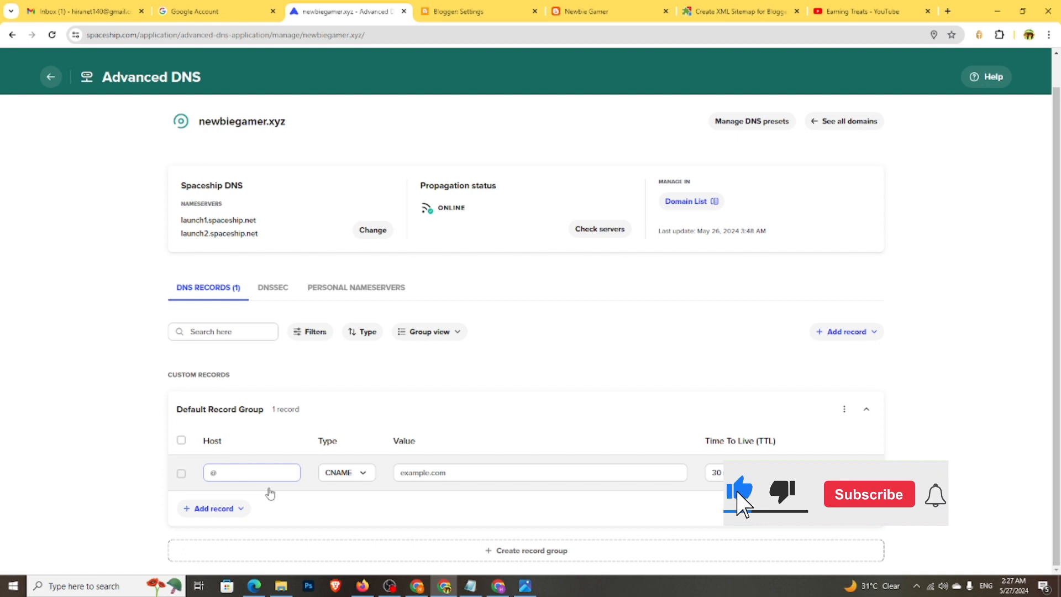
{"action": "type", "text": "www"}
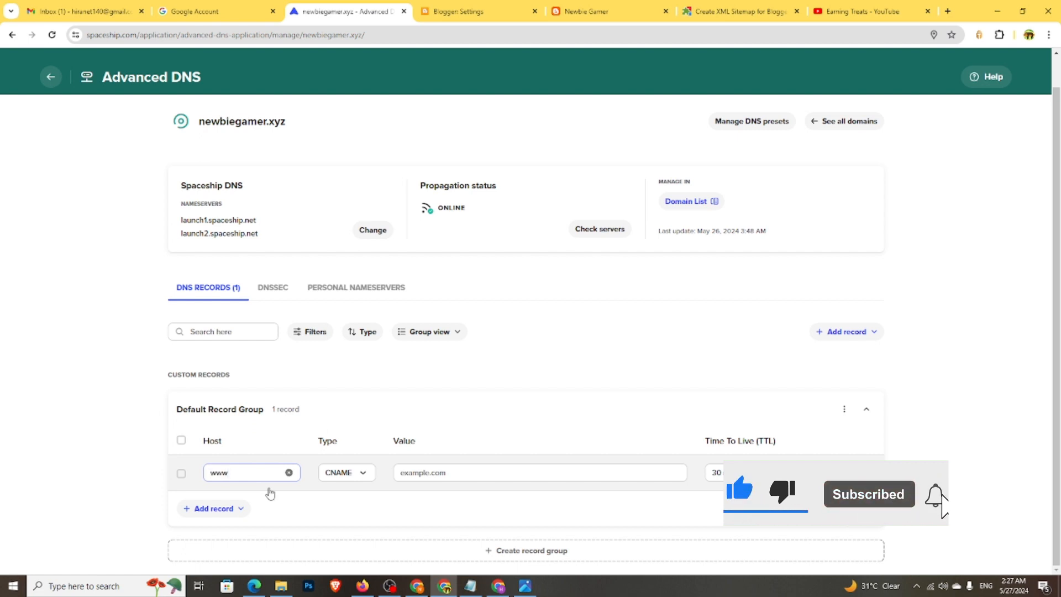
- Copy ghs.google.com from Blogger's instructions into the record value and add the record
{"action": "left_click", "coordinate": [441, 11]}
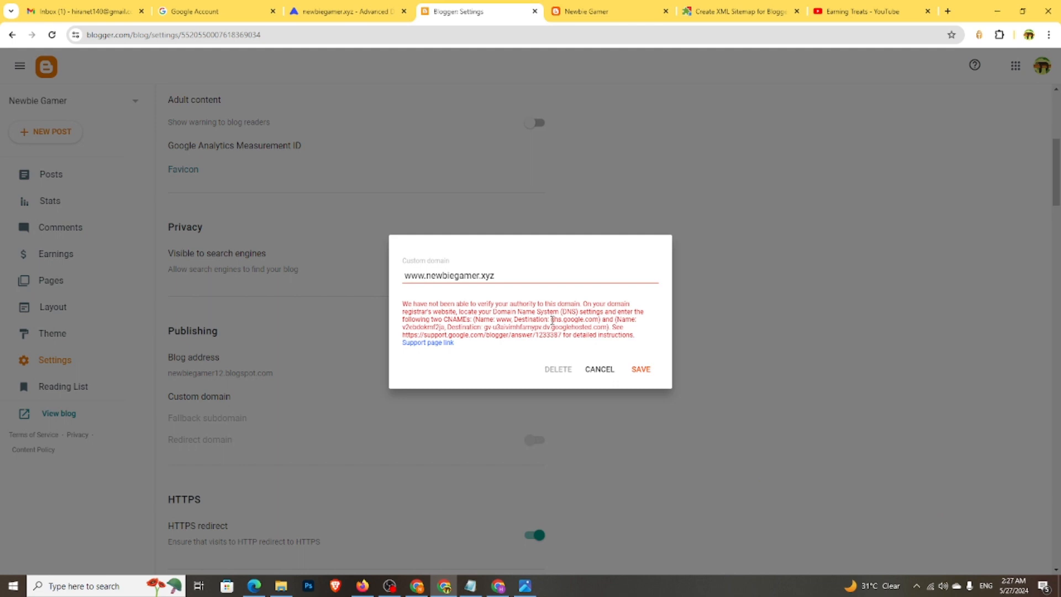
{"action": "left_click_drag", "start_coordinate": [552, 319], "coordinate": [595, 319]}
{"action": "right_click", "coordinate": [590, 319]}
{"action": "left_click", "coordinate": [602, 330]}
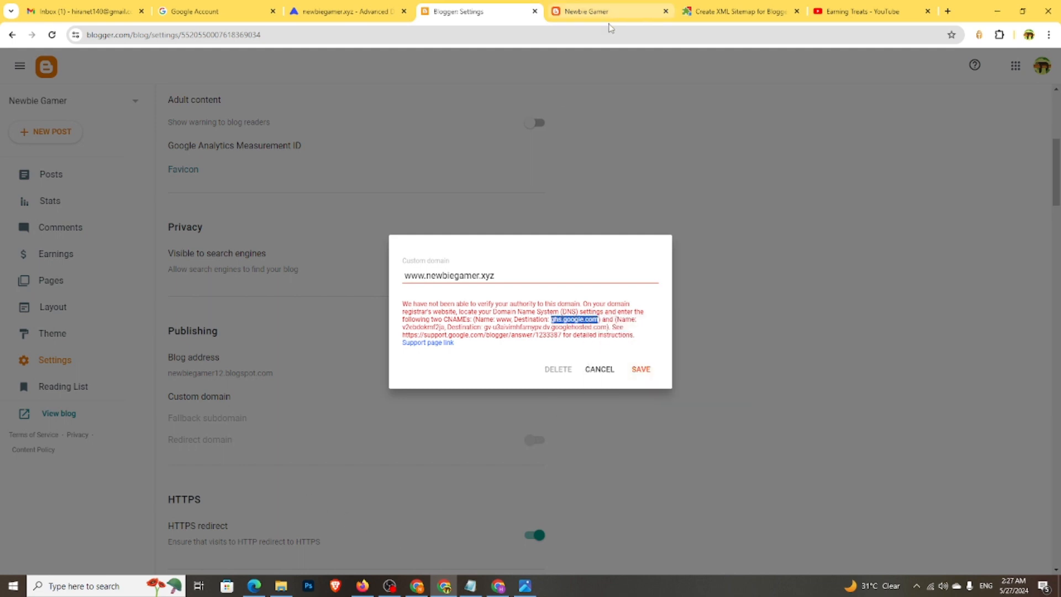
{"action": "left_click", "coordinate": [587, 8]}
{"action": "left_click", "coordinate": [321, 7]}
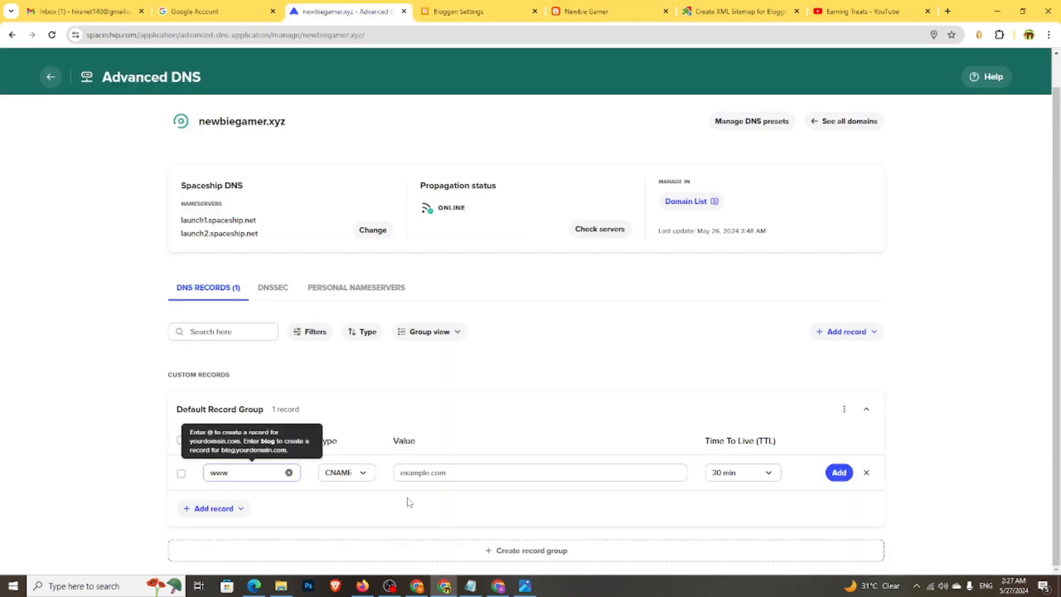
{"action": "right_click", "coordinate": [428, 473]}
{"action": "left_click", "coordinate": [464, 323]}
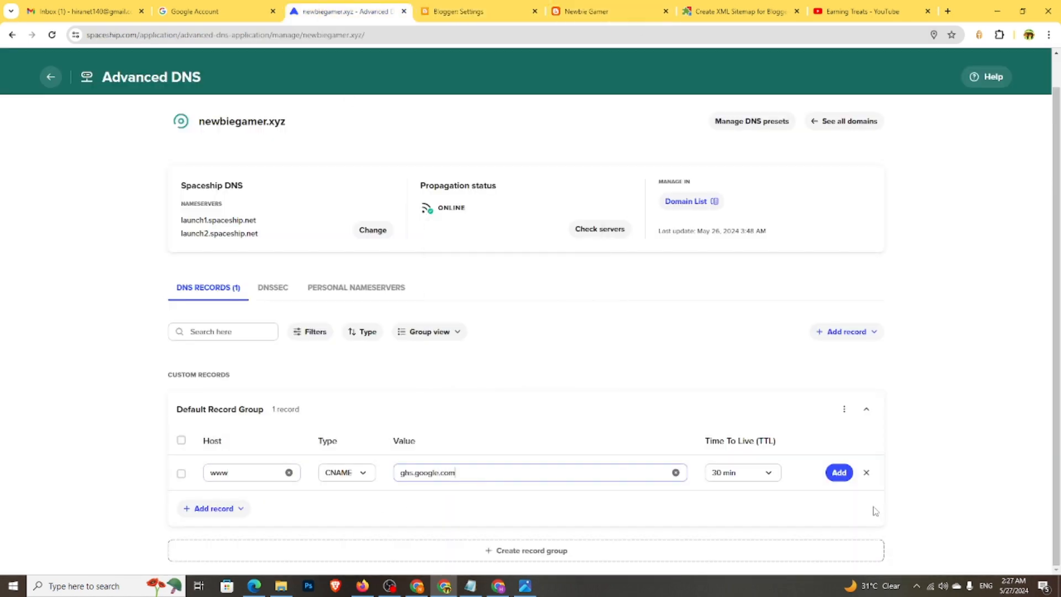
{"action": "left_click", "coordinate": [839, 472]}
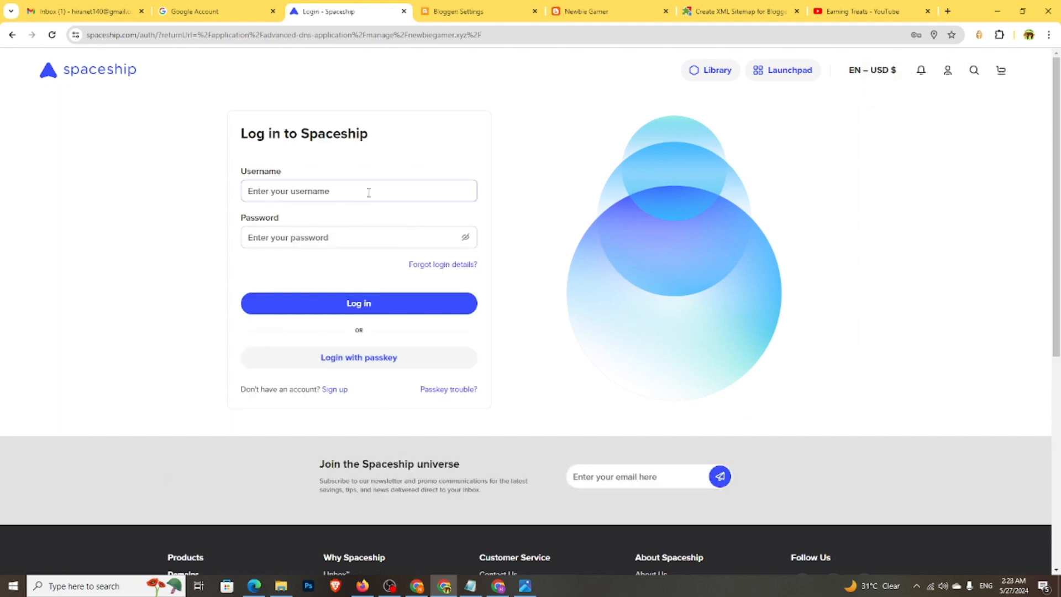
- Fill in the Spaceship username and saved password and attempt to log in
{"action": "key", "text": "Tab"}
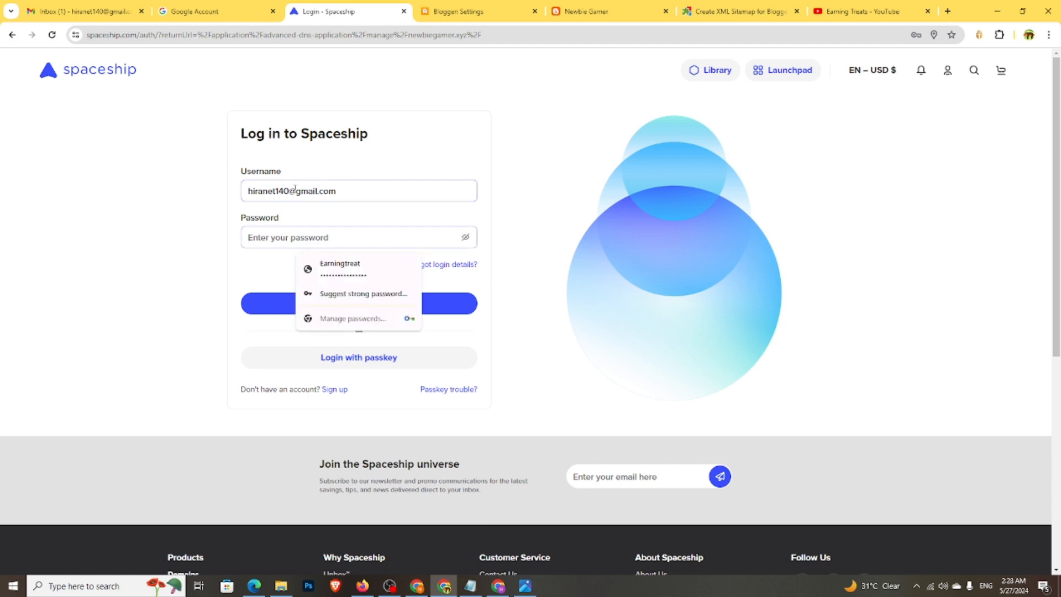
{"action": "left_click", "coordinate": [315, 268]}
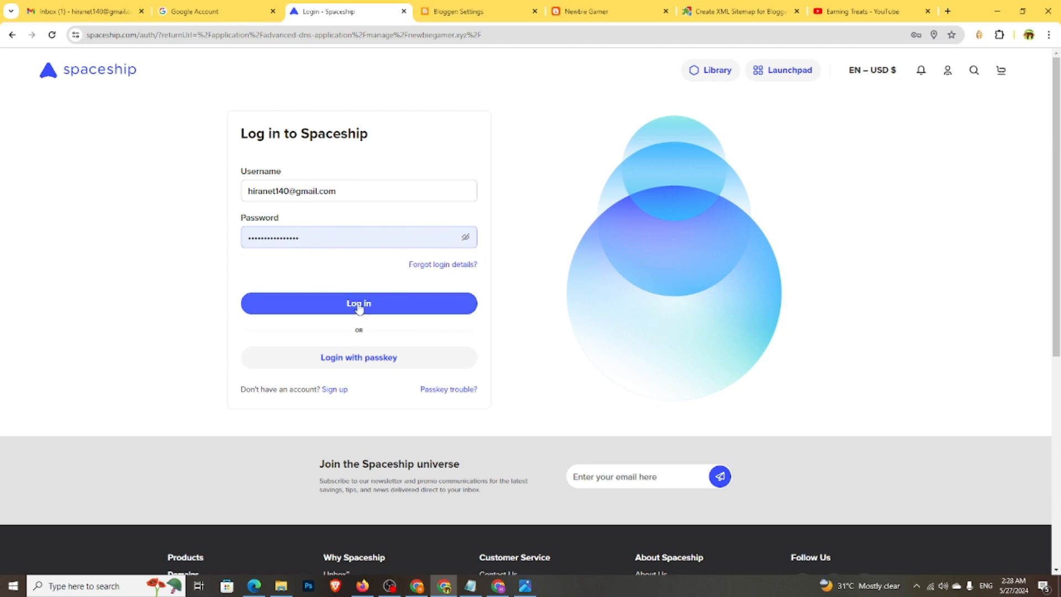
{"action": "left_click", "coordinate": [288, 301]}
- Correct the rejected username, refill the saved password and log in again
{"action": "triple_click", "coordinate": [348, 231]}
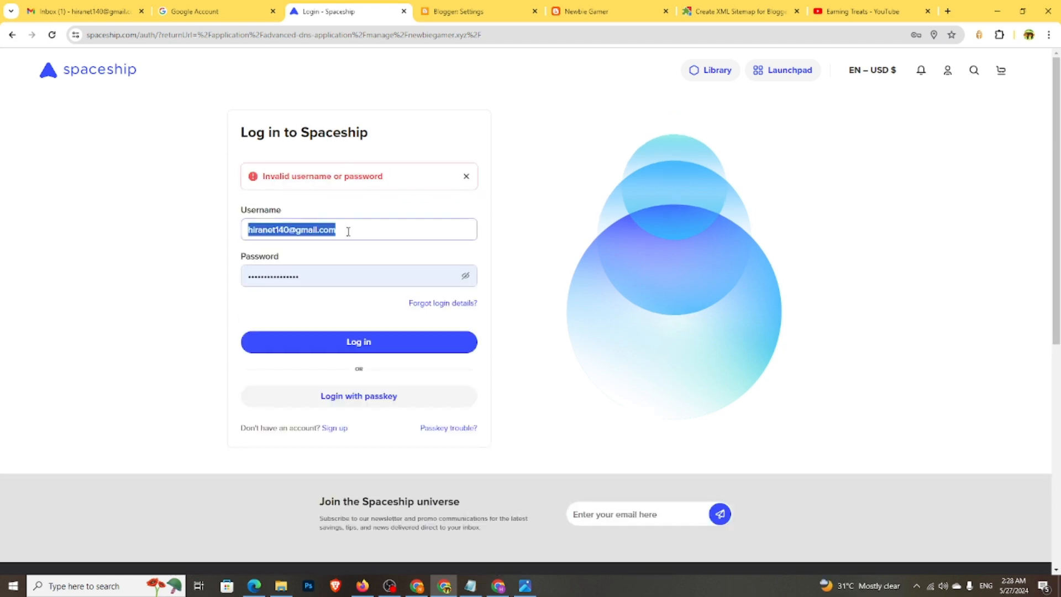
{"action": "type", "text": "e"}
{"action": "key", "text": "BackSpace"}
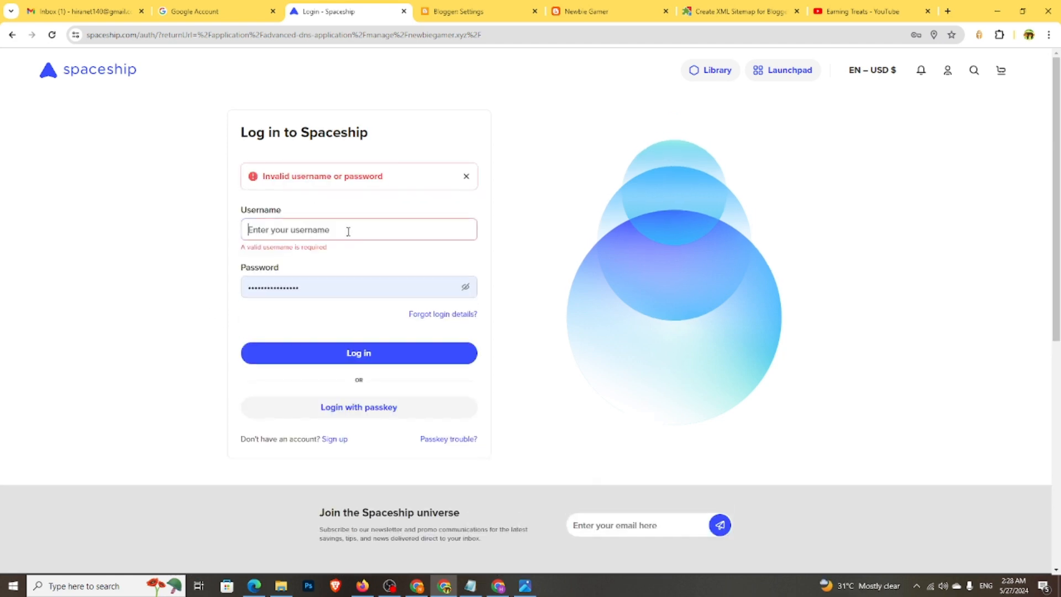
{"action": "type", "text": "Earningtreat"}
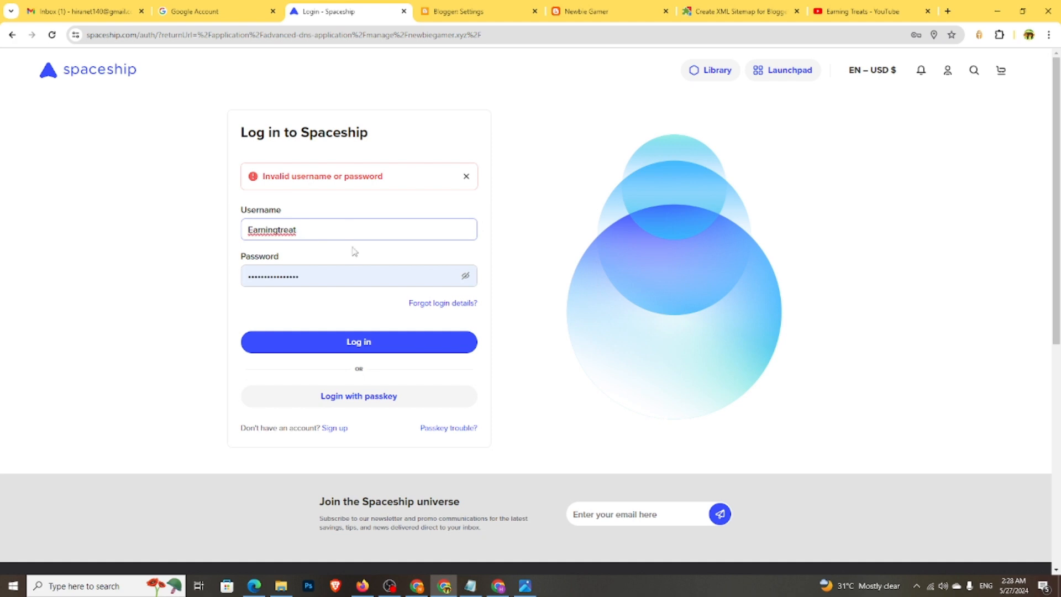
{"action": "left_click", "coordinate": [353, 276]}
{"action": "left_click", "coordinate": [353, 302]}
{"action": "left_click", "coordinate": [358, 348]}
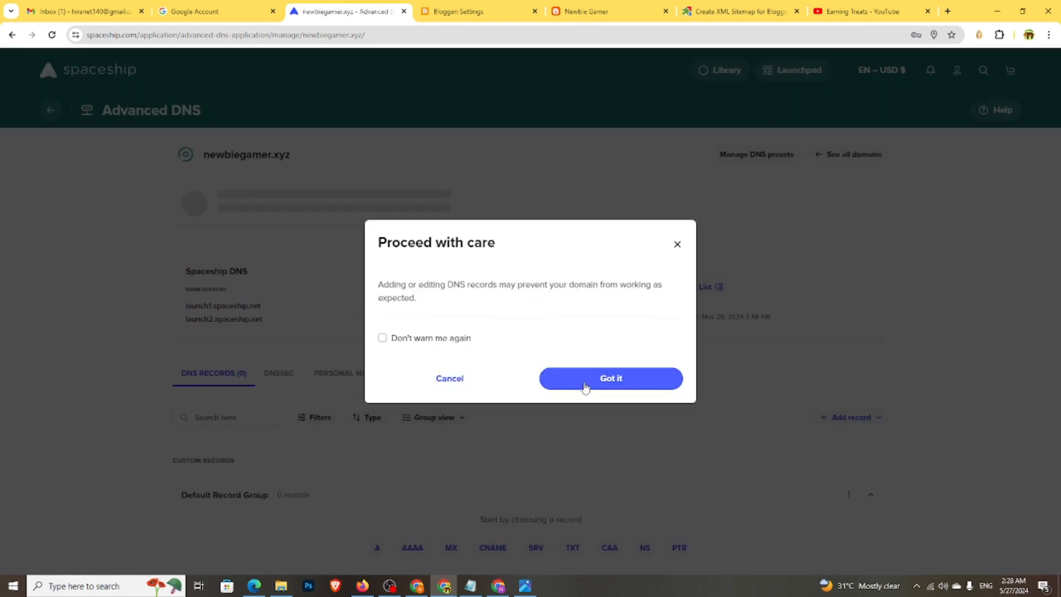
- Add a CNAME record with host www pointing to ghs.google.com
{"action": "left_click", "coordinate": [584, 381]}
{"action": "left_click", "coordinate": [494, 495]}
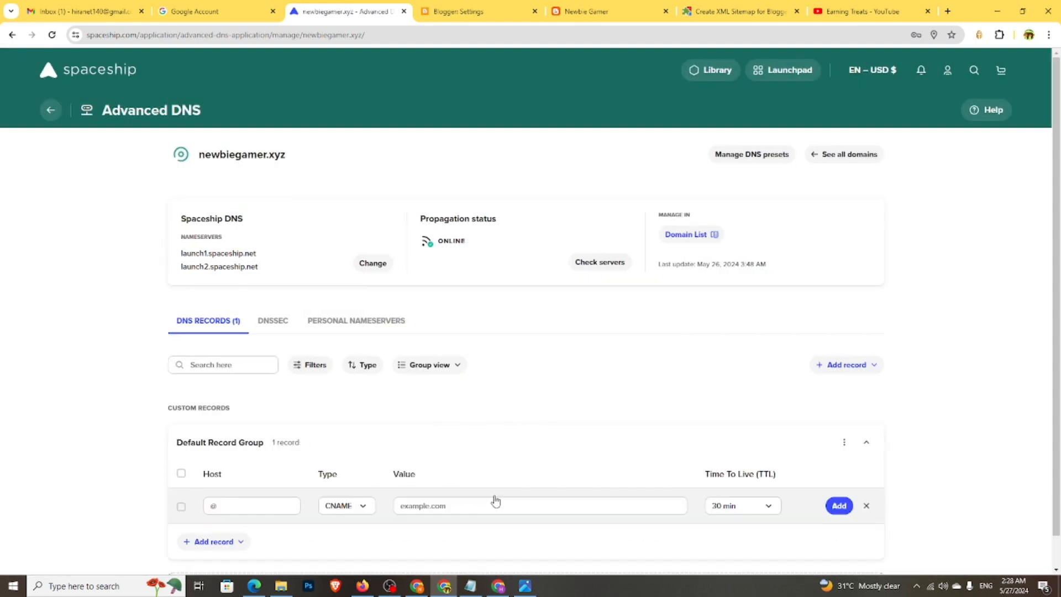
{"action": "left_click", "coordinate": [255, 473]}
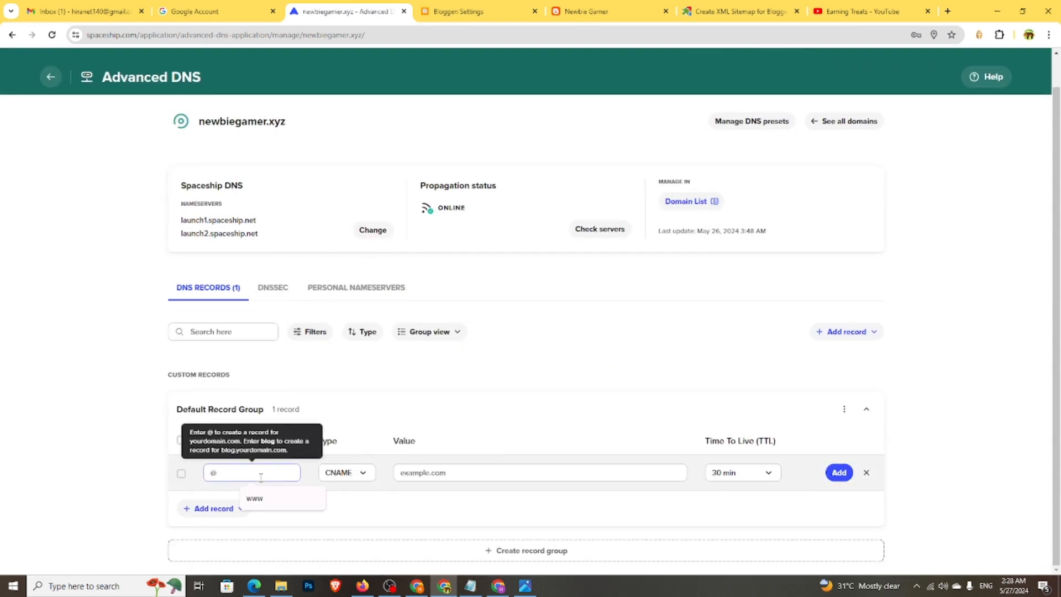
{"action": "left_click", "coordinate": [274, 500]}
{"action": "left_click", "coordinate": [474, 472]}
{"action": "left_click", "coordinate": [494, 499]}
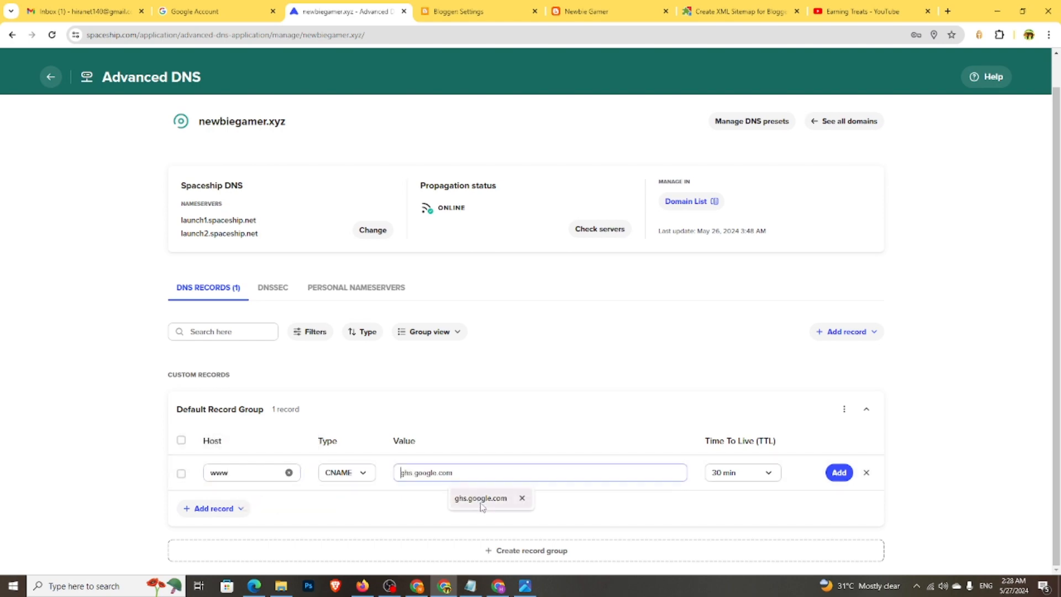
{"action": "left_click", "coordinate": [831, 472]}
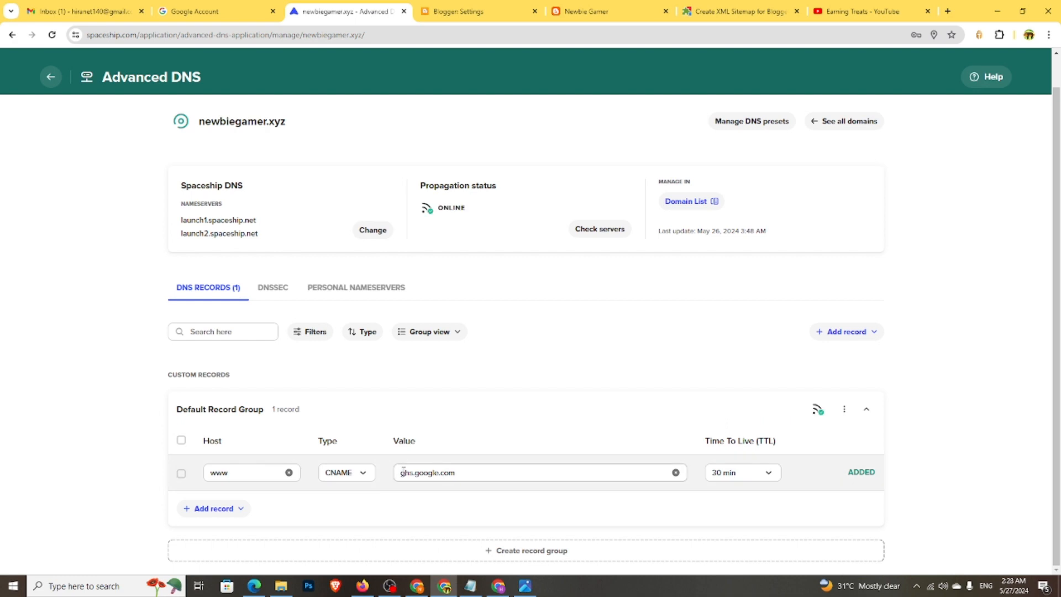
- Create a new record group, Custom group 1, and bring up its record type list
{"action": "left_click", "coordinate": [480, 551]}
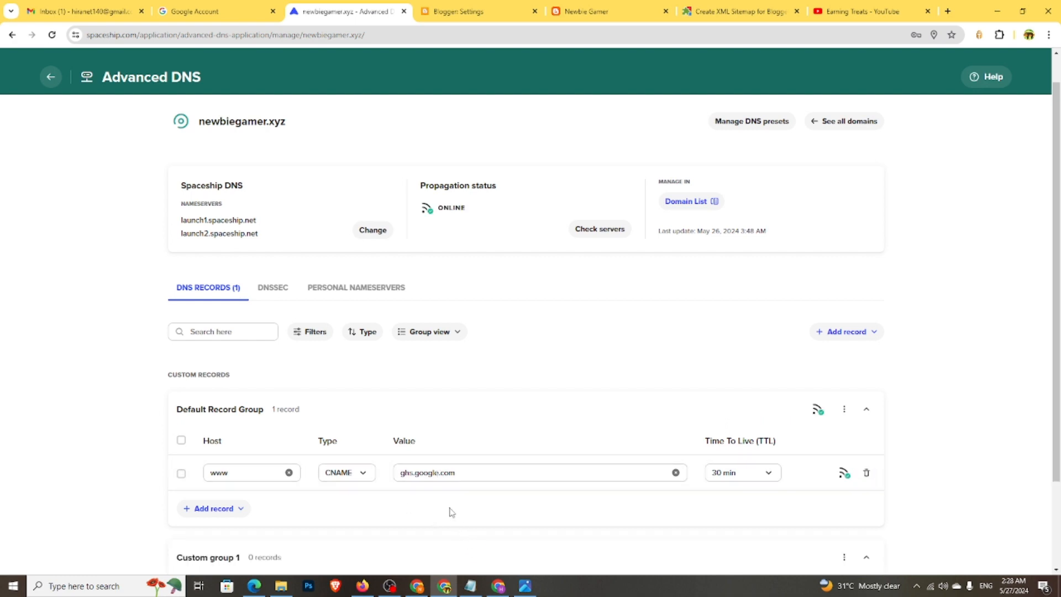
{"action": "scroll", "coordinate": [452, 511], "scroll_direction": "down", "scroll_amount": 2}
{"action": "left_click", "coordinate": [216, 399]}
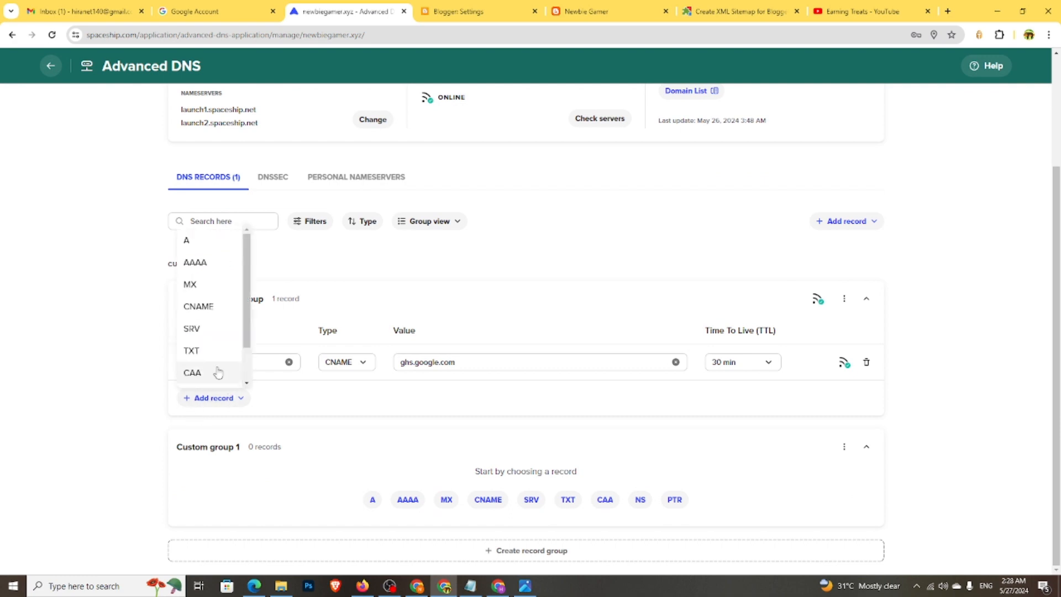
- Add a second CNAME row and paste the verification record name from Blogger's error as its host
{"action": "left_click", "coordinate": [206, 307]}
{"action": "left_click", "coordinate": [266, 365]}
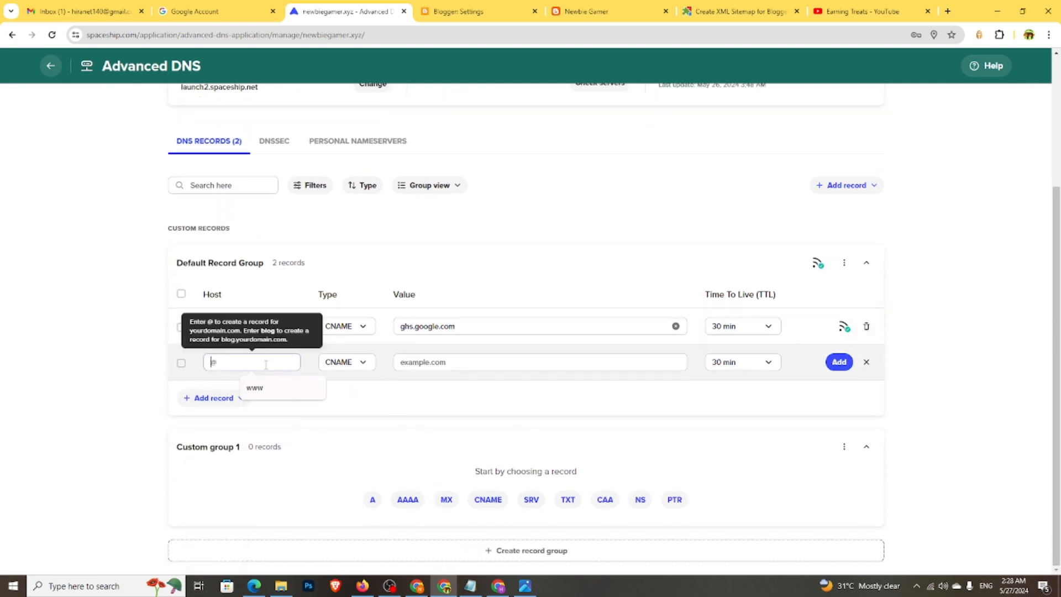
{"action": "left_click", "coordinate": [475, 11]}
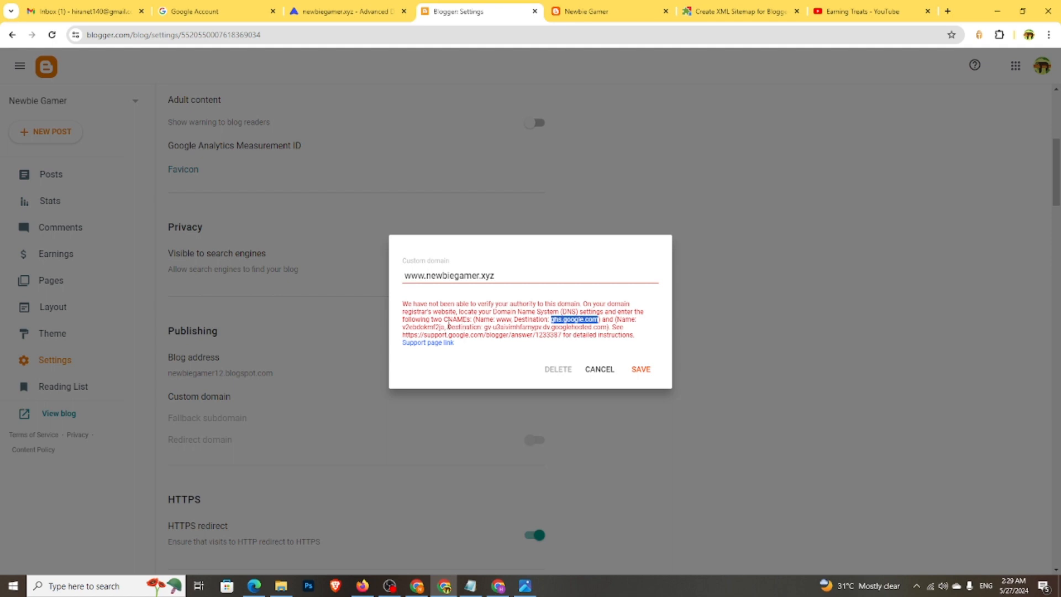
{"action": "left_click_drag", "start_coordinate": [445, 326], "coordinate": [402, 331]}
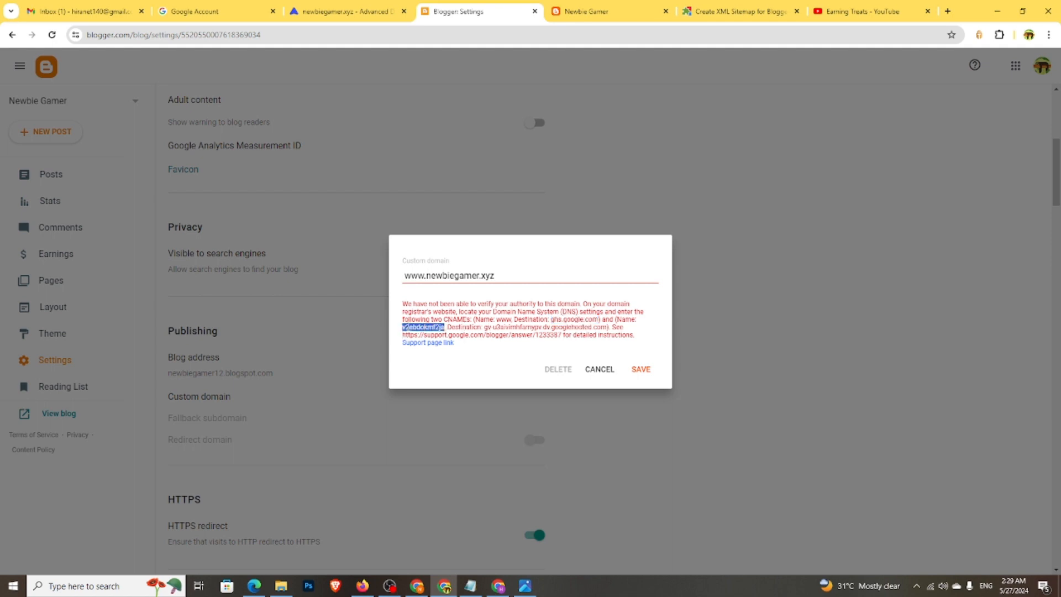
{"action": "right_click", "coordinate": [409, 327]}
{"action": "left_click", "coordinate": [430, 338]}
{"action": "left_click", "coordinate": [279, 11]}
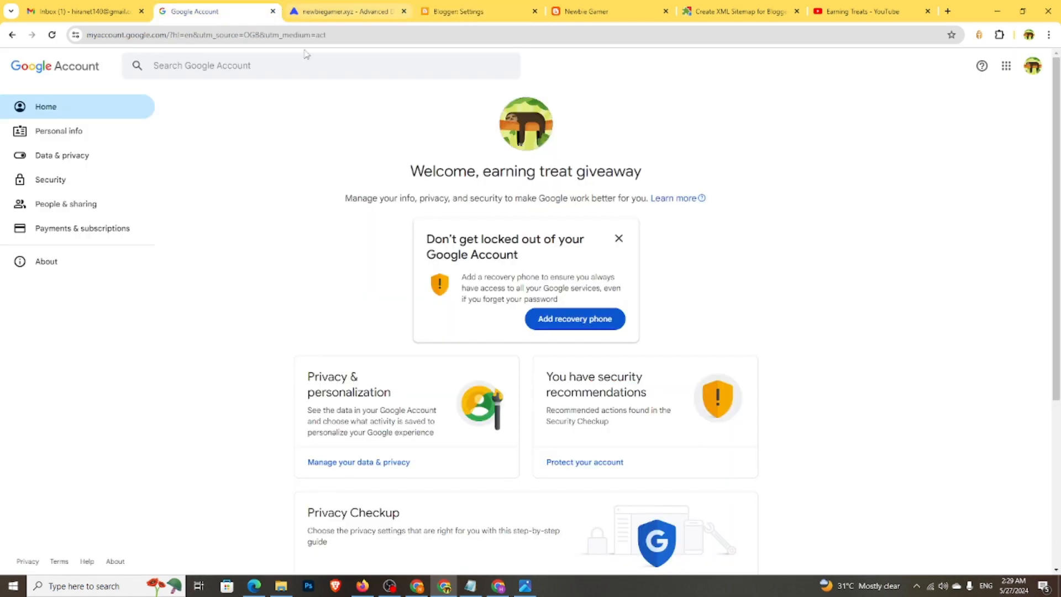
{"action": "left_click", "coordinate": [345, 11]}
{"action": "right_click", "coordinate": [240, 363]}
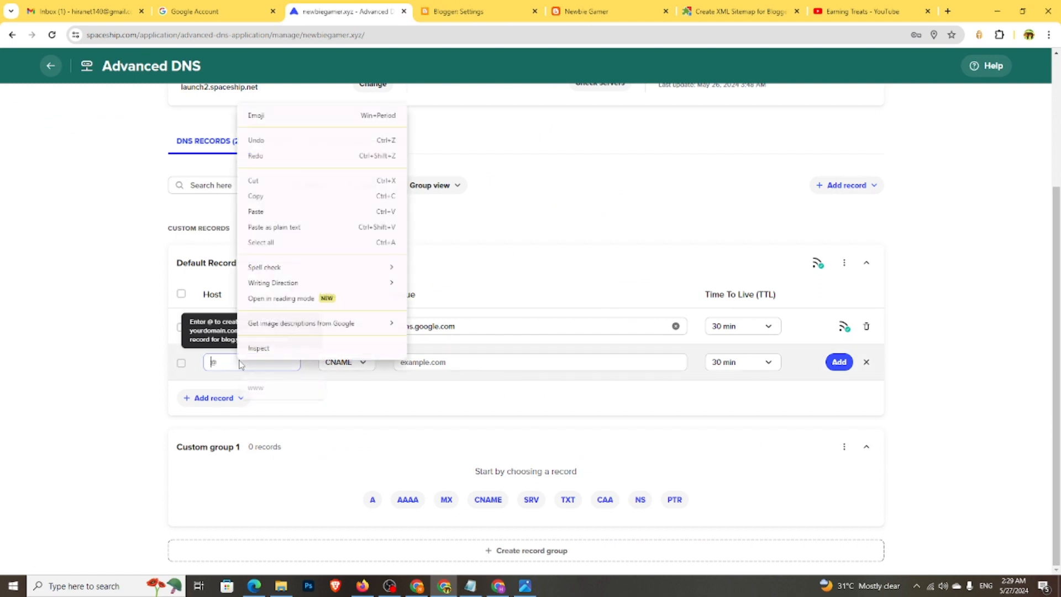
{"action": "left_click", "coordinate": [274, 211]}
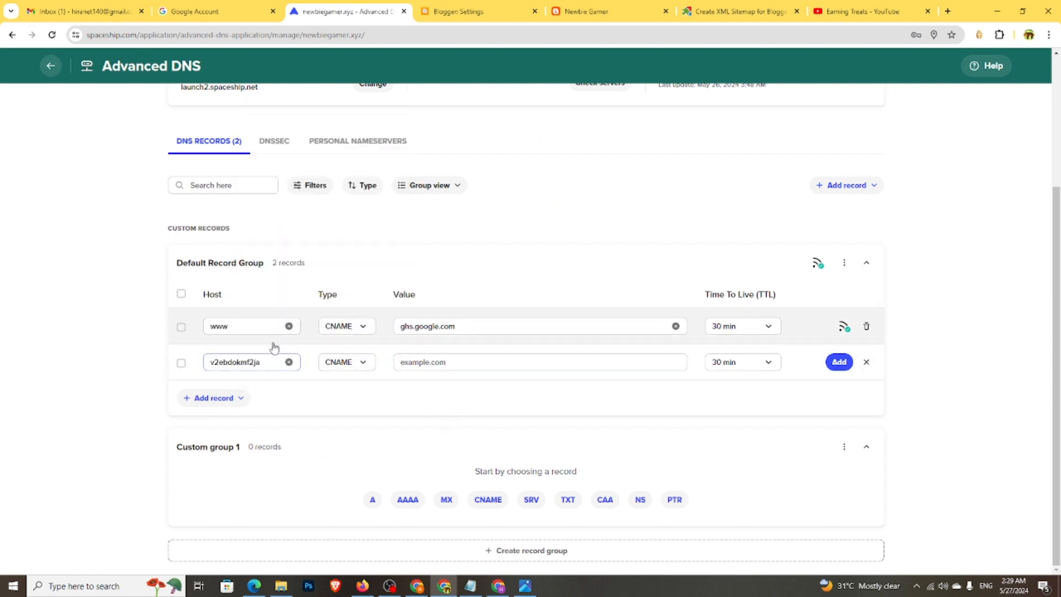
- Paste the googlehosted destination from Blogger's error as the value and add the CNAME record
{"action": "left_click", "coordinate": [470, 9]}
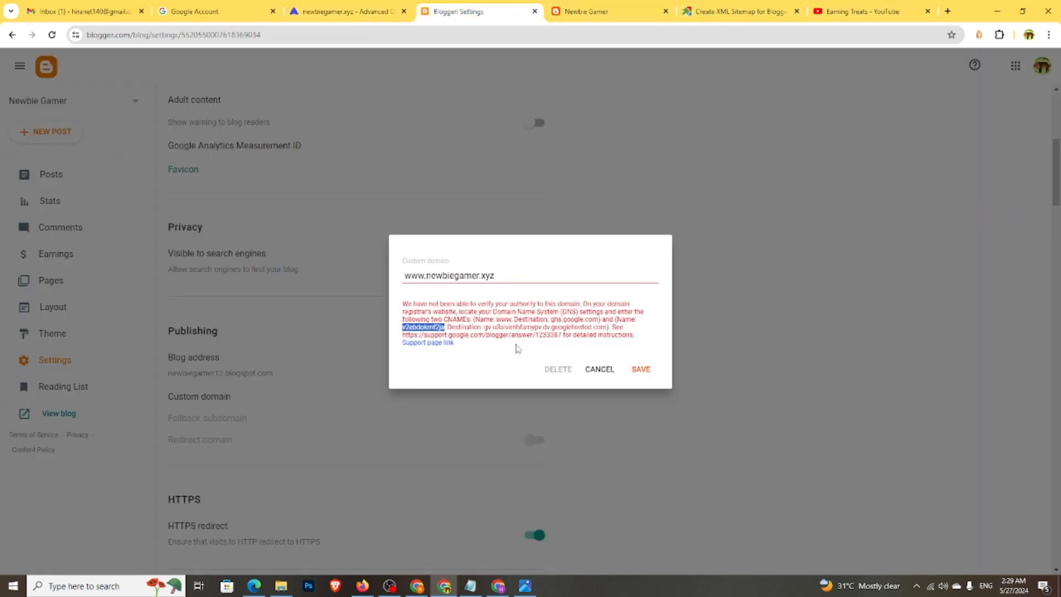
{"action": "left_click_drag", "start_coordinate": [484, 327], "coordinate": [607, 328]}
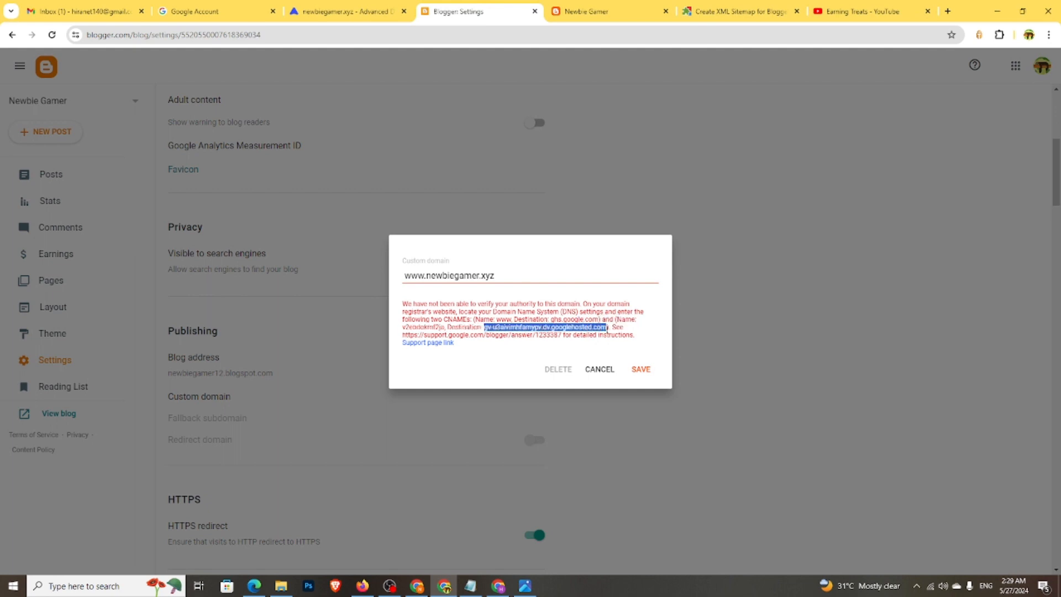
{"action": "right_click", "coordinate": [599, 329]}
{"action": "left_click", "coordinate": [608, 338]}
{"action": "left_click", "coordinate": [570, 7]}
{"action": "left_click", "coordinate": [314, 4]}
{"action": "left_click", "coordinate": [420, 362]}
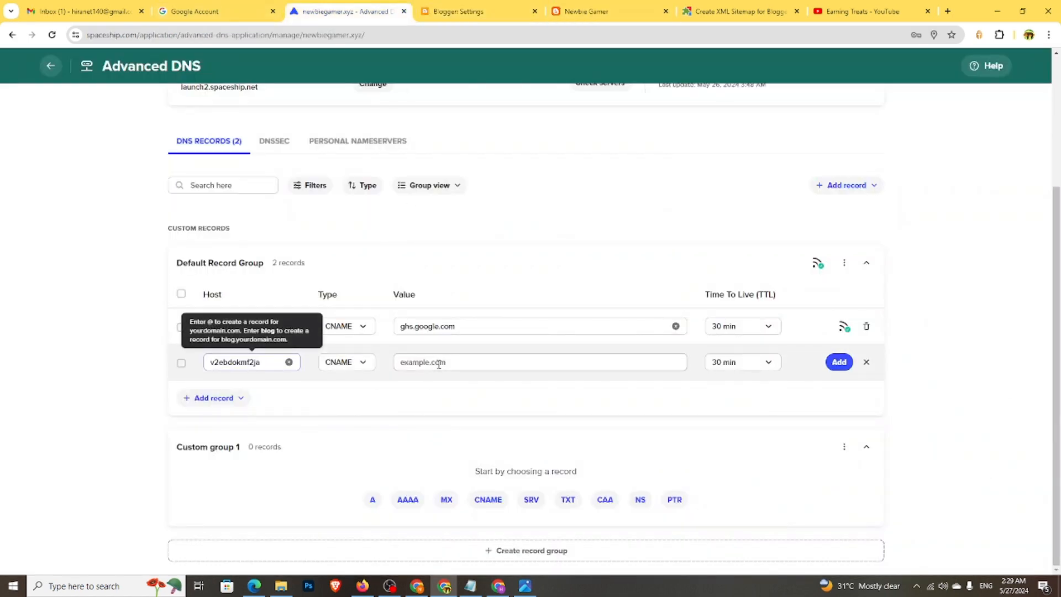
{"action": "right_click", "coordinate": [438, 363]}
{"action": "left_click", "coordinate": [456, 215]}
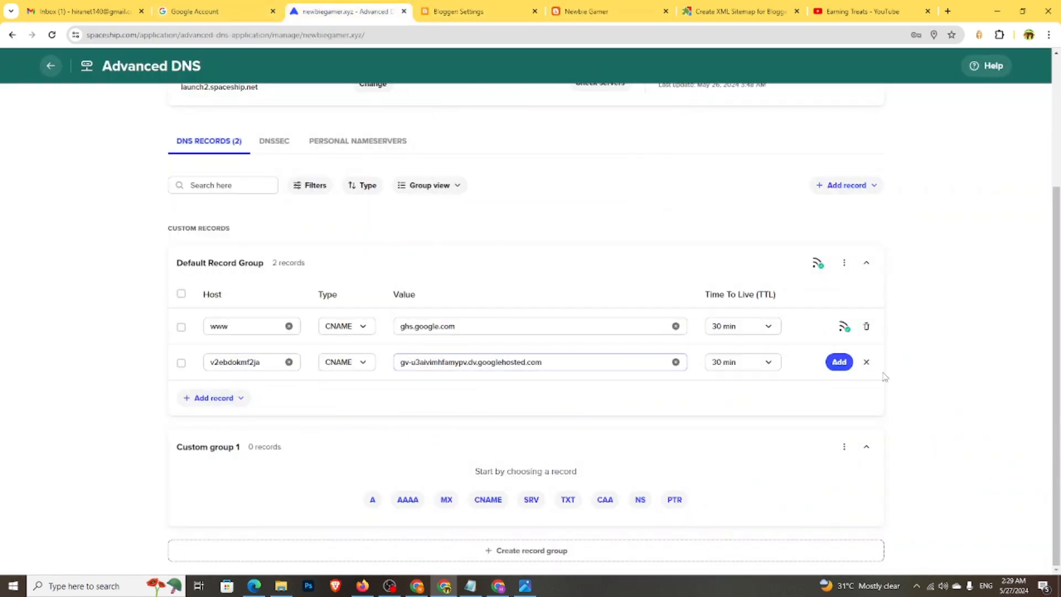
{"action": "left_click", "coordinate": [839, 361]}
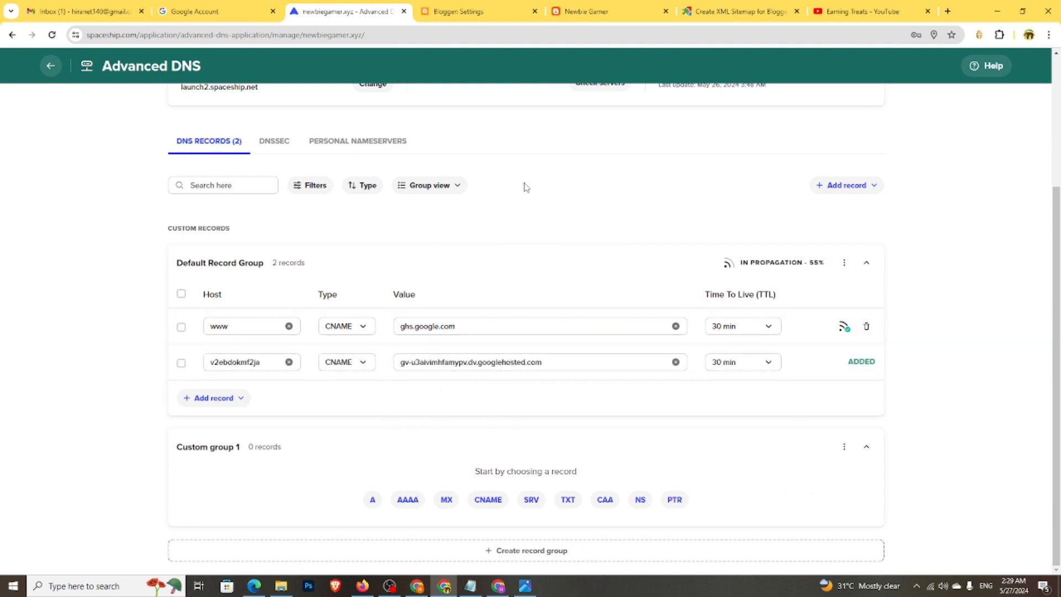
{"action": "left_click", "coordinate": [464, 10]}
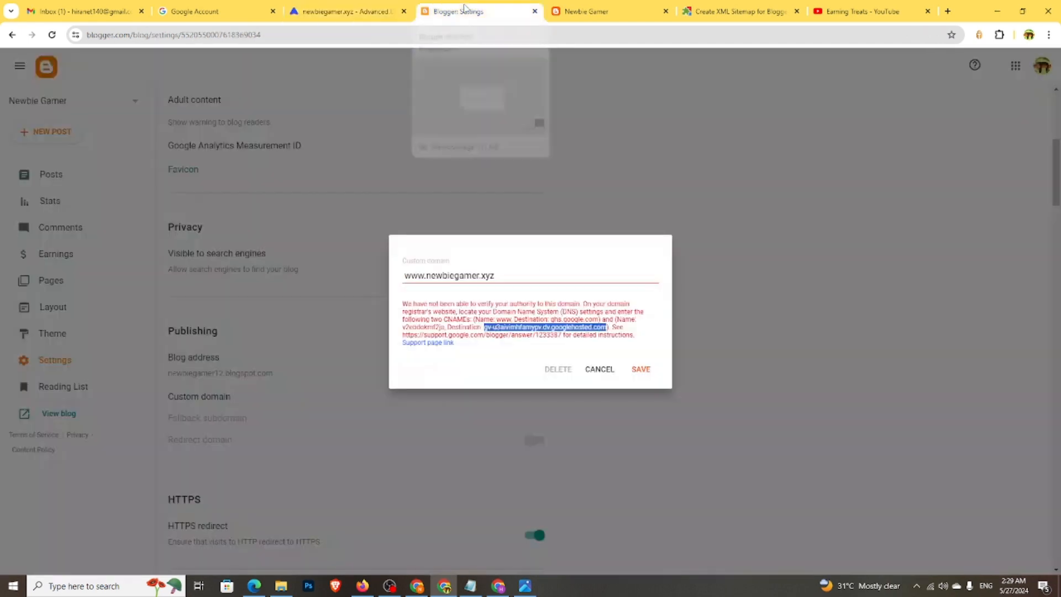
{"action": "left_click", "coordinate": [641, 372]}
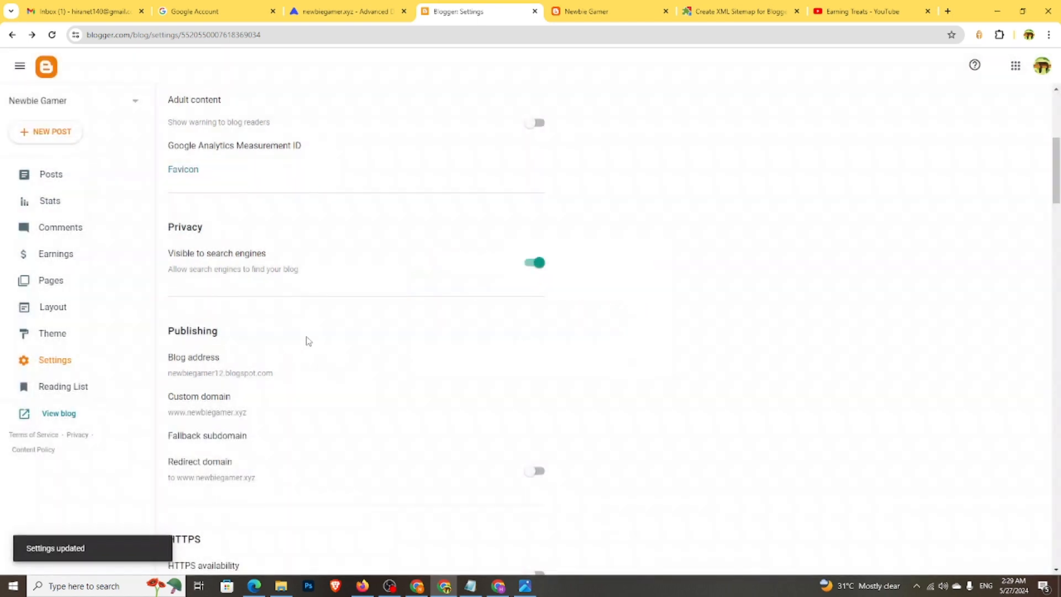
{"action": "scroll", "coordinate": [187, 403], "scroll_direction": "down", "scroll_amount": 2}
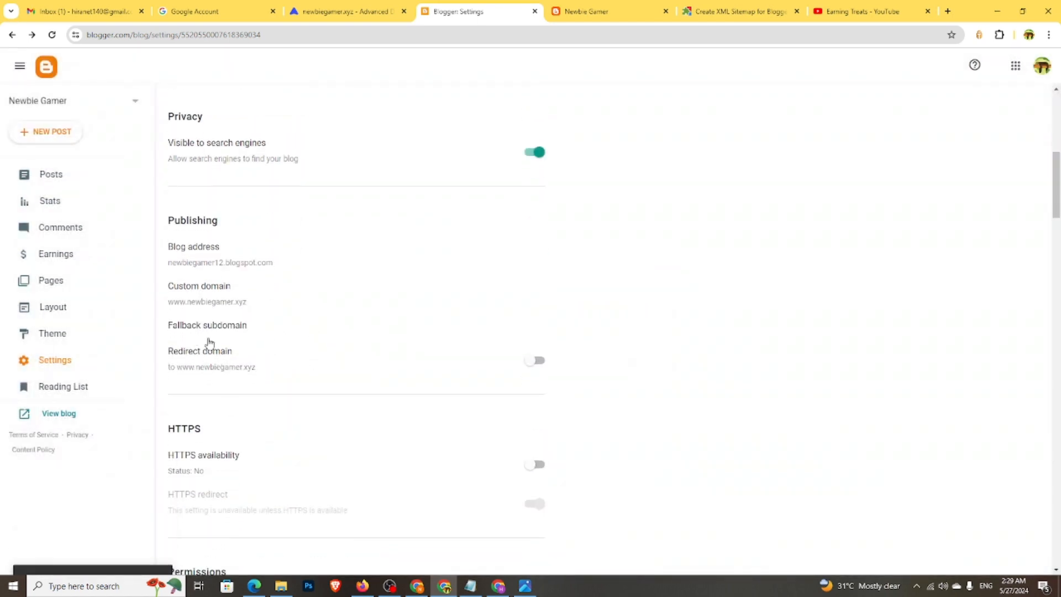
{"action": "left_click", "coordinate": [535, 361]}
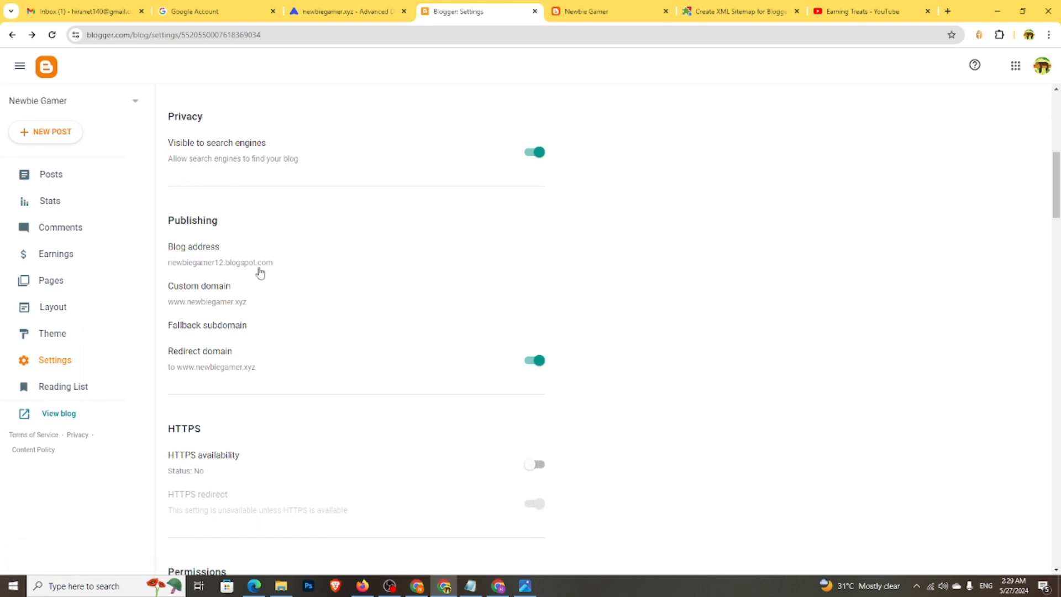
{"action": "left_click_drag", "start_coordinate": [189, 368], "coordinate": [280, 391]}
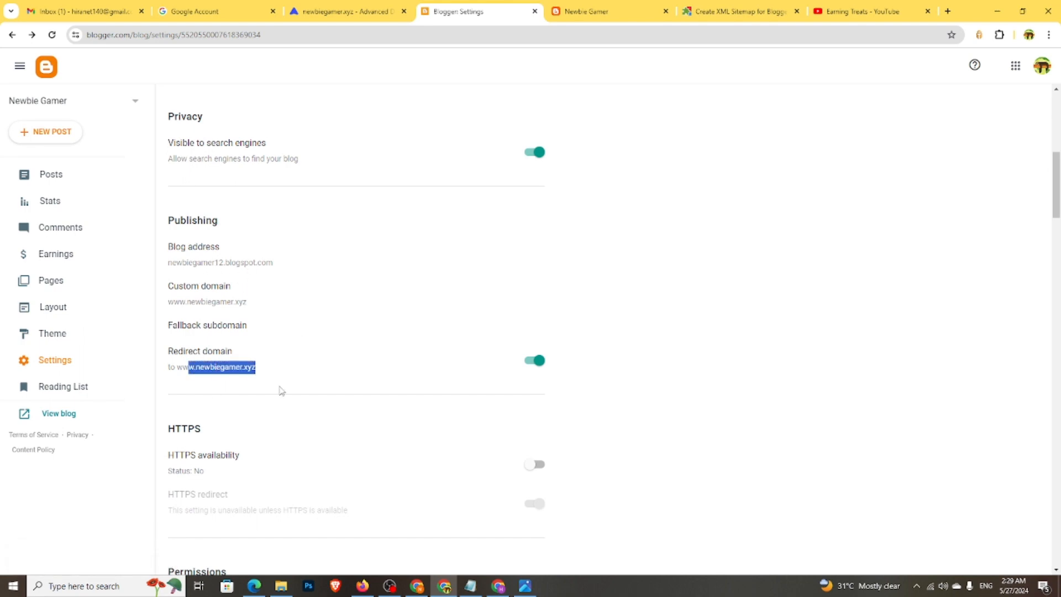
{"action": "scroll", "coordinate": [287, 418], "scroll_direction": "down", "scroll_amount": 4}
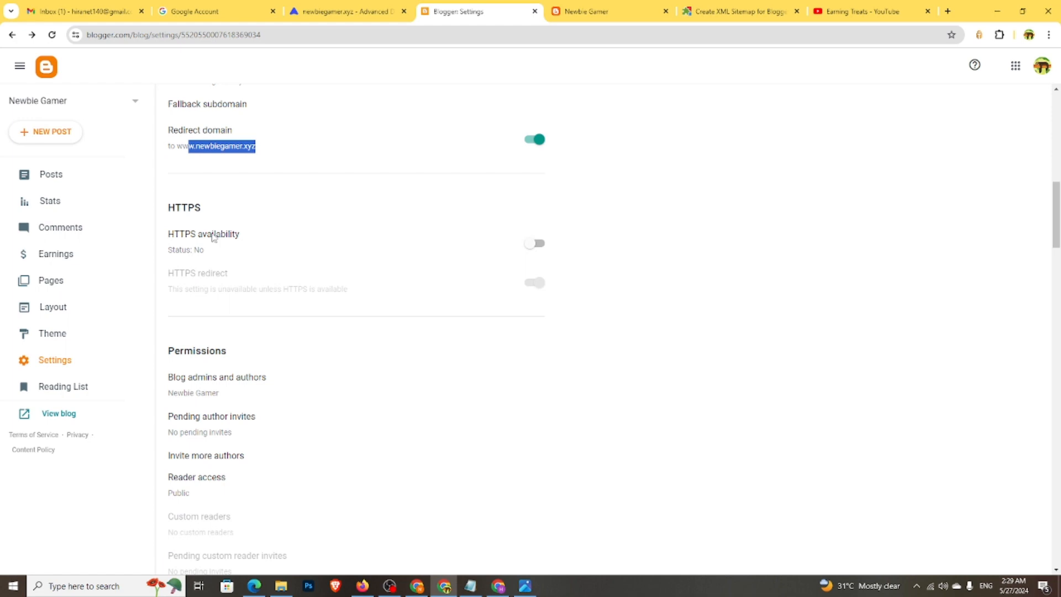
{"action": "left_click", "coordinate": [539, 244]}
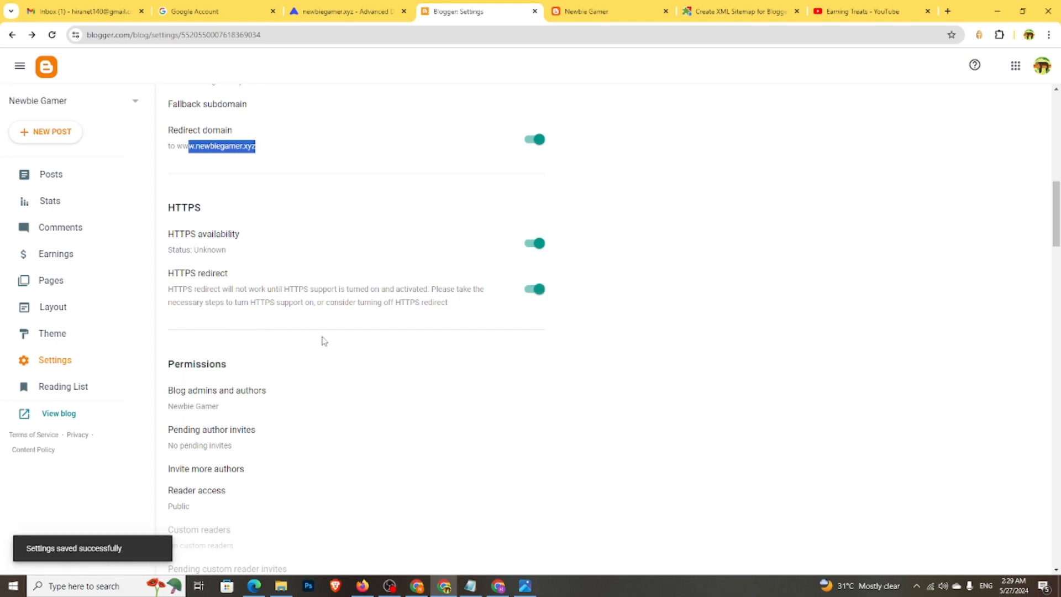
{"action": "scroll", "coordinate": [329, 374], "scroll_direction": "down", "scroll_amount": 4}
- Turn on the blog's Enable search description option under meta tags
{"action": "scroll", "coordinate": [240, 314], "scroll_direction": "down", "scroll_amount": 4}
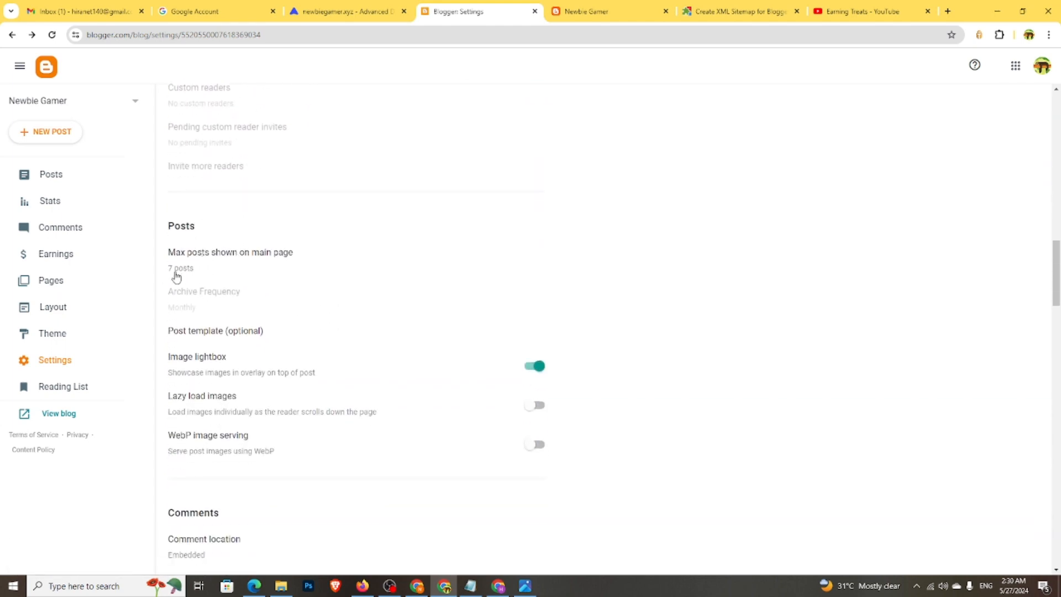
{"action": "scroll", "coordinate": [246, 293], "scroll_direction": "down", "scroll_amount": 2}
{"action": "scroll", "coordinate": [292, 336], "scroll_direction": "down", "scroll_amount": 2}
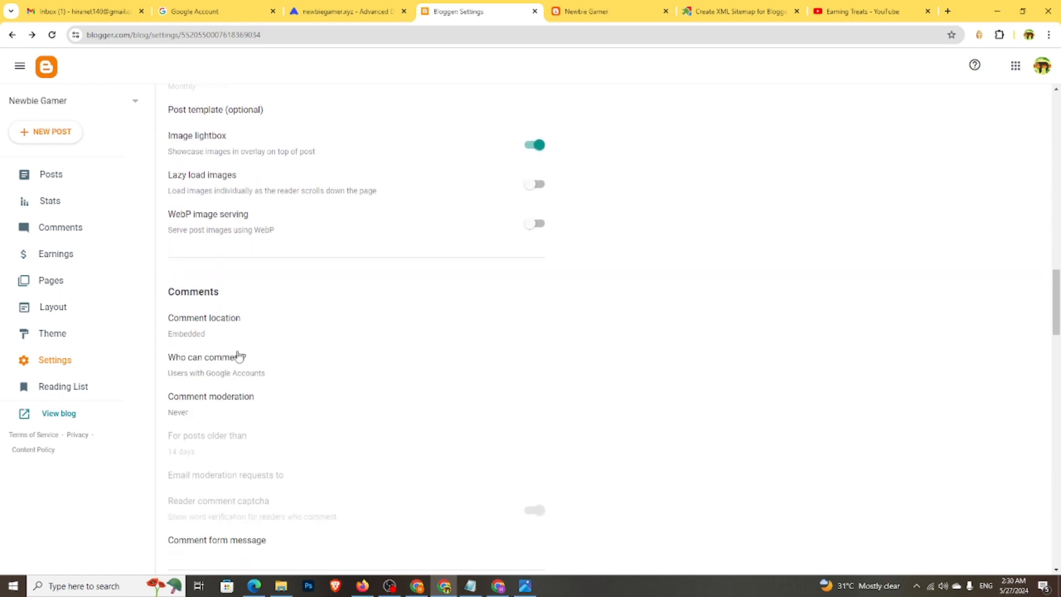
{"action": "scroll", "coordinate": [309, 348], "scroll_direction": "down", "scroll_amount": 1}
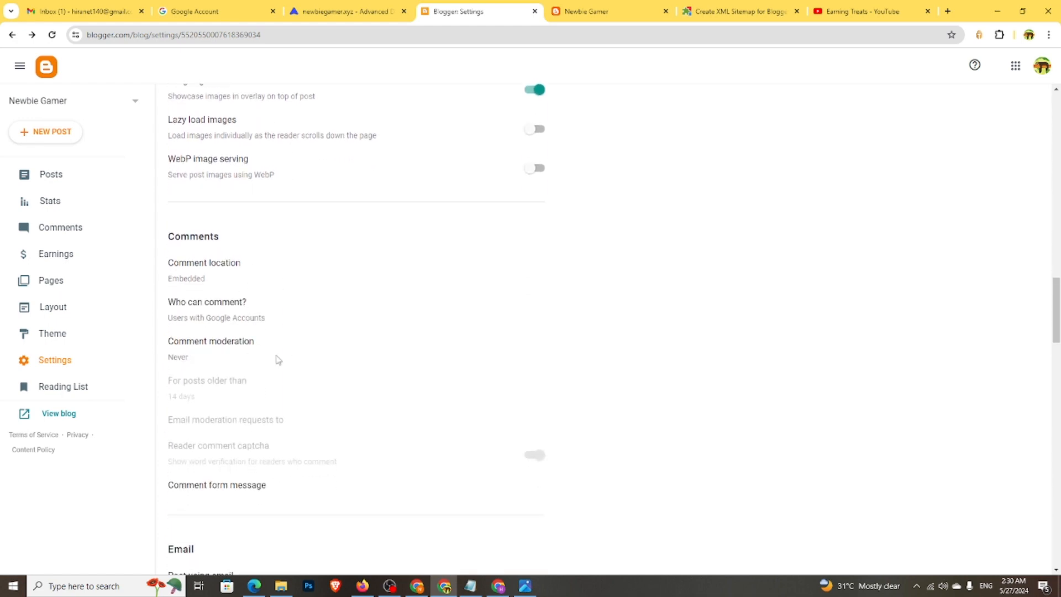
{"action": "scroll", "coordinate": [277, 360], "scroll_direction": "down", "scroll_amount": 5}
{"action": "scroll", "coordinate": [301, 322], "scroll_direction": "down", "scroll_amount": 4}
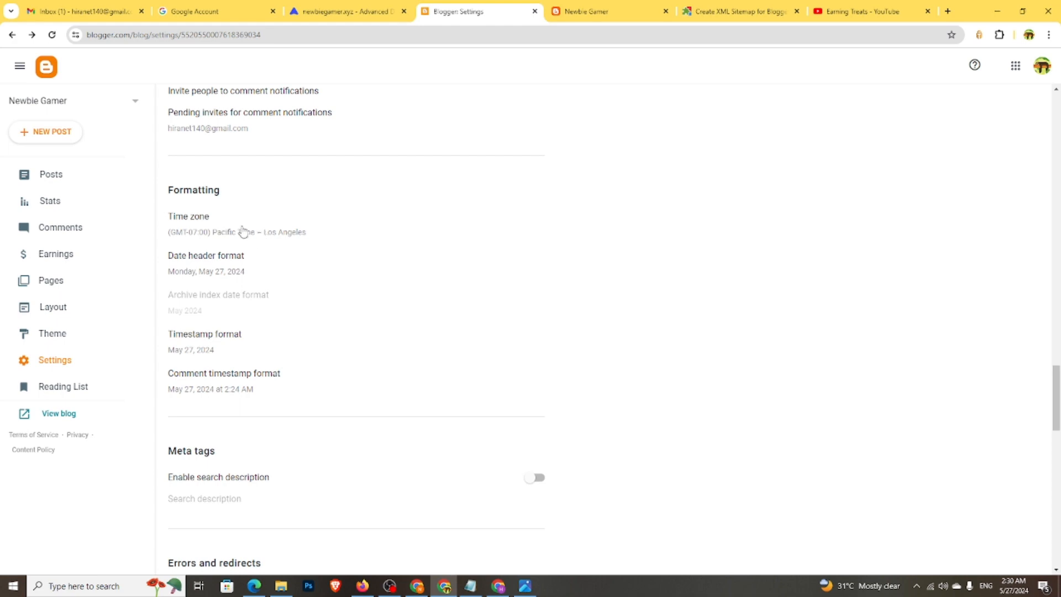
{"action": "scroll", "coordinate": [266, 305], "scroll_direction": "down", "scroll_amount": 3}
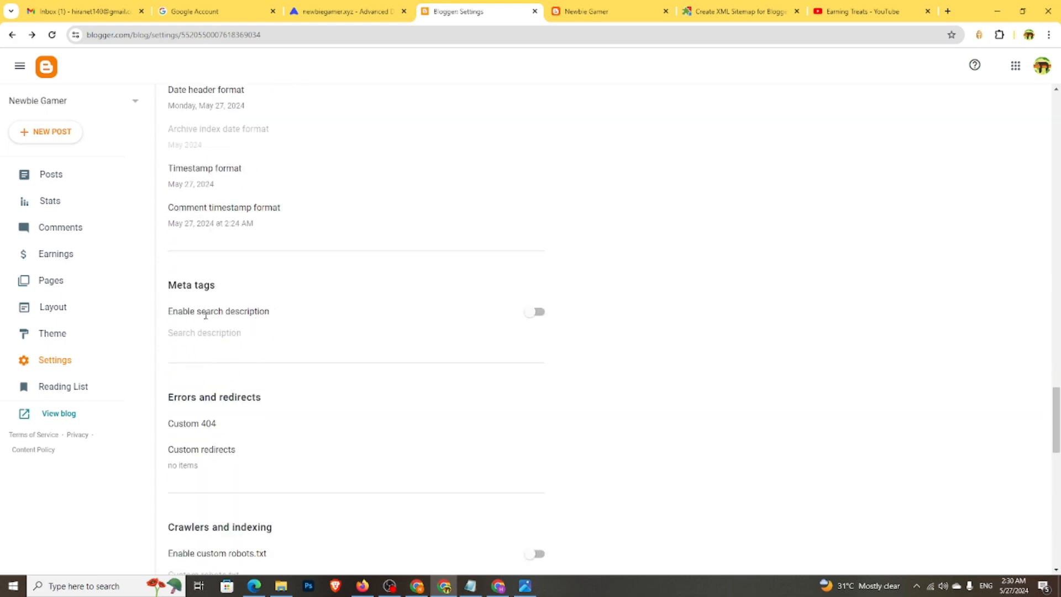
{"action": "left_click", "coordinate": [539, 314]}
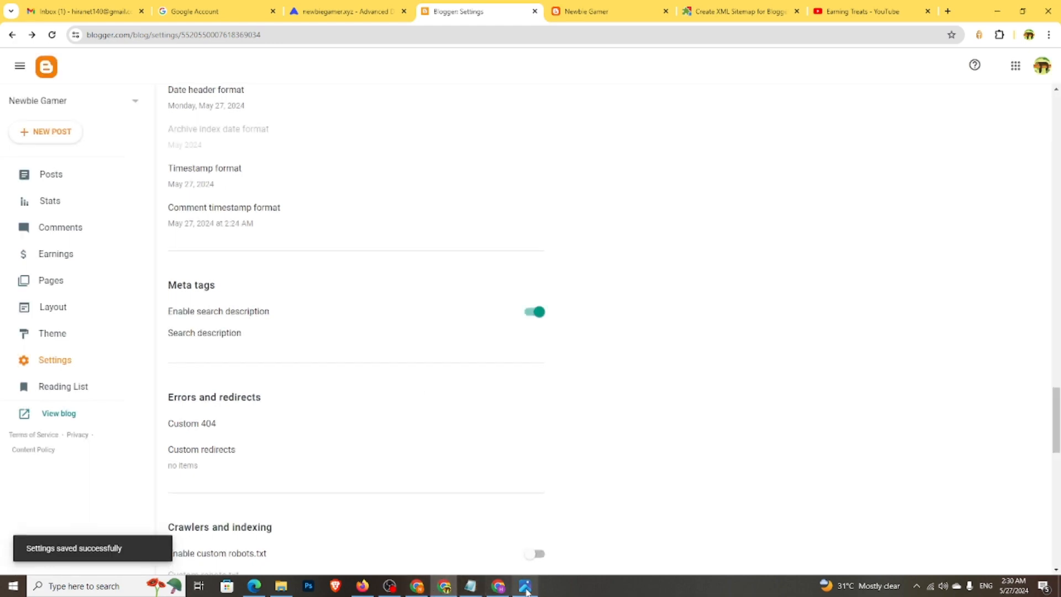
- Copy the gaming tips blurb from Notepad into the search description and save it
{"action": "left_click", "coordinate": [470, 586]}
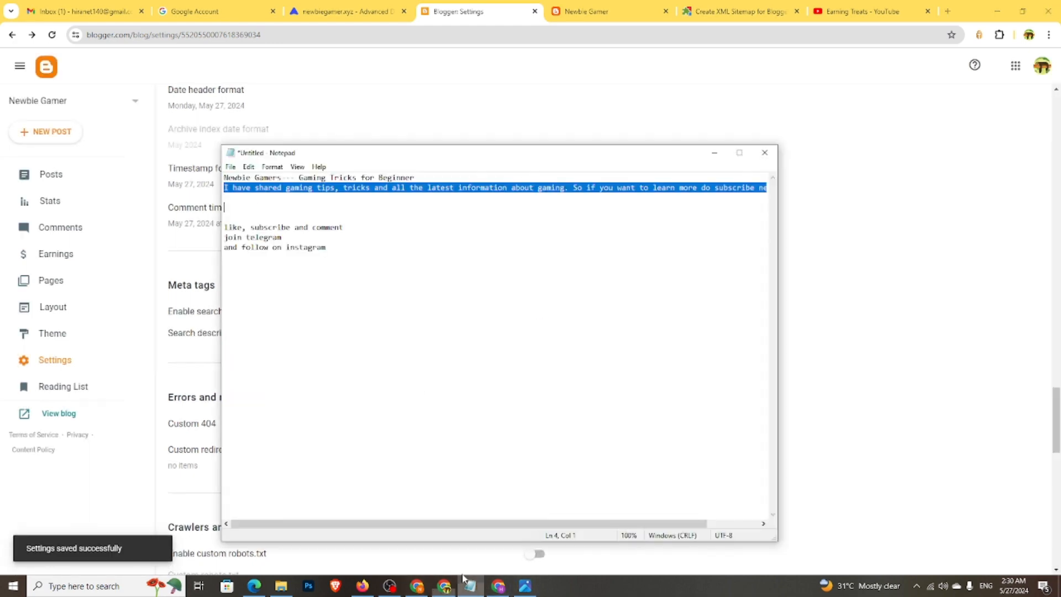
{"action": "right_click", "coordinate": [380, 188]}
{"action": "left_click", "coordinate": [415, 225]}
{"action": "left_click", "coordinate": [871, 280]}
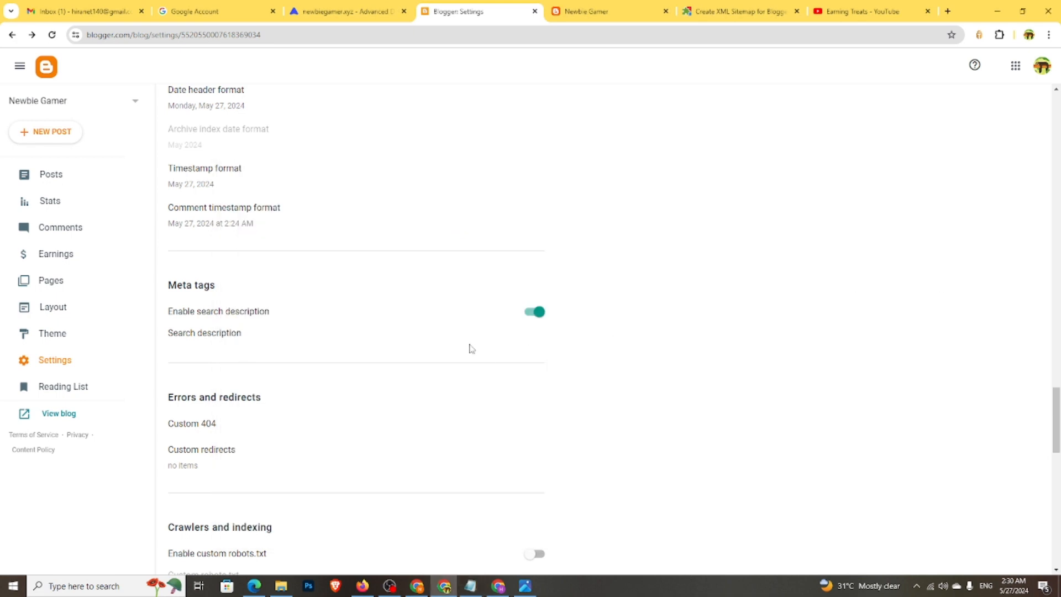
{"action": "left_click", "coordinate": [235, 341]}
{"action": "right_click", "coordinate": [442, 303]}
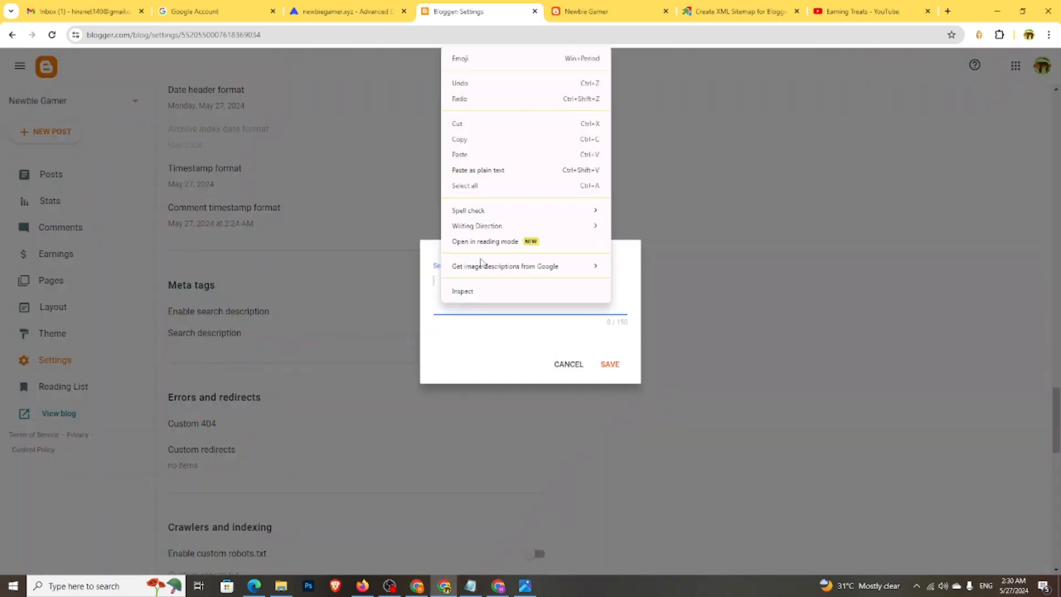
{"action": "left_click", "coordinate": [470, 153]}
{"action": "left_click", "coordinate": [610, 385]}
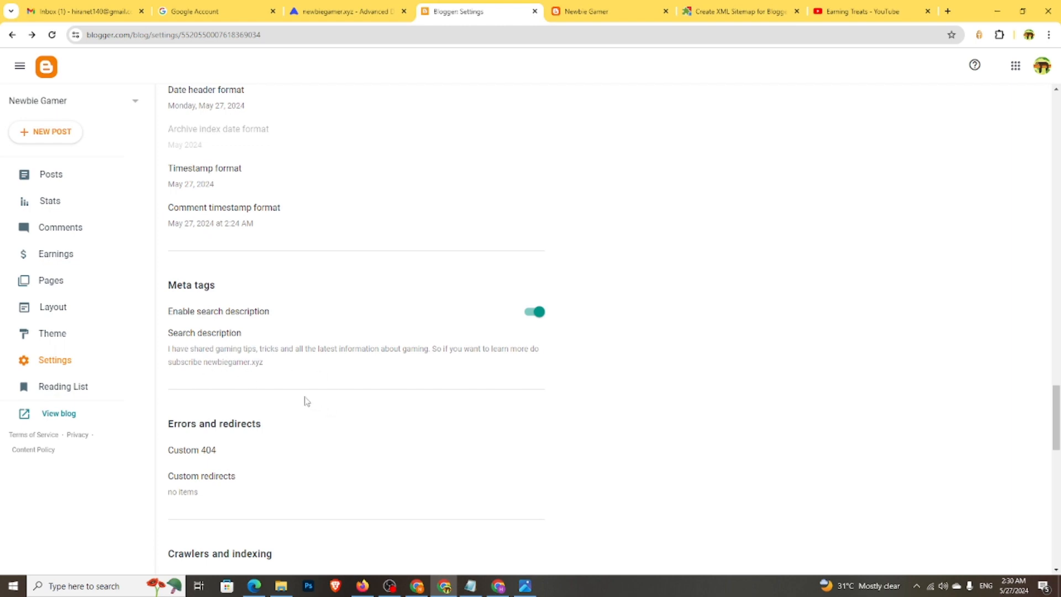
- Enable custom robots.txt and custom robots header tags, and save all and noodp for the home page
{"action": "scroll", "coordinate": [307, 402], "scroll_direction": "down", "scroll_amount": 6}
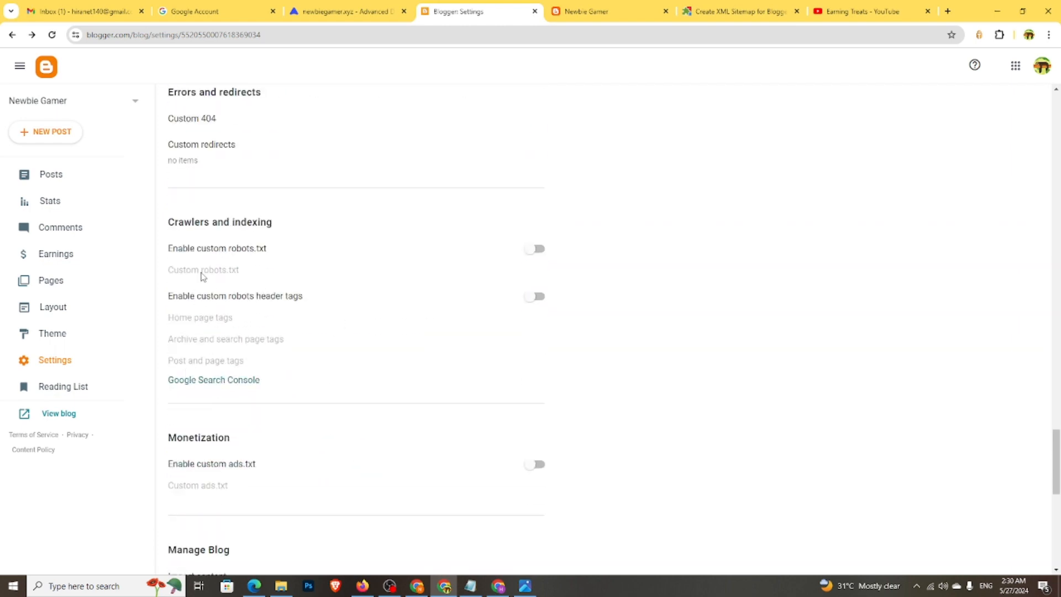
{"action": "left_click", "coordinate": [539, 251]}
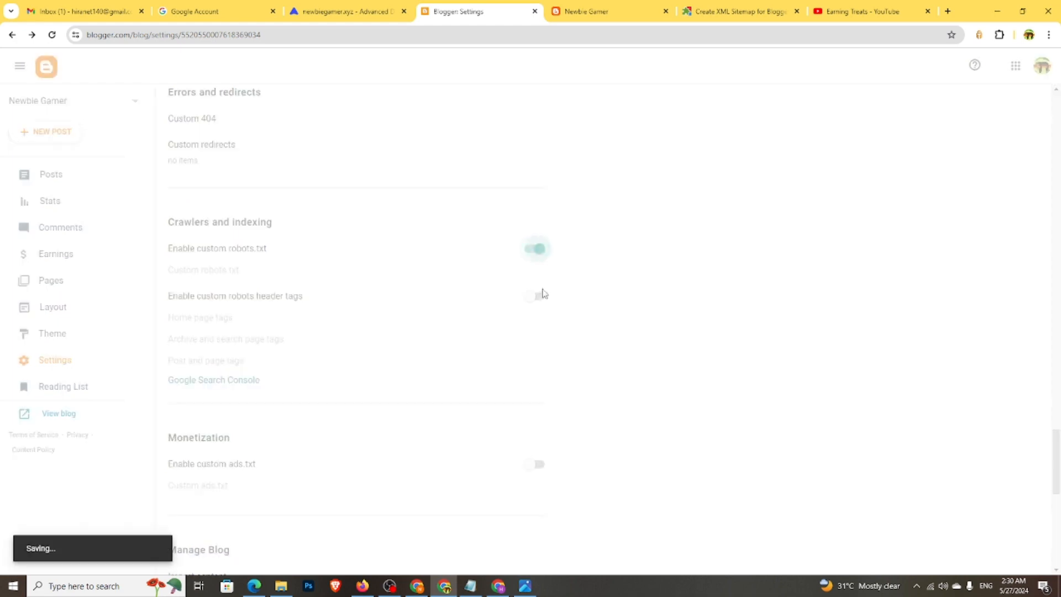
{"action": "left_click", "coordinate": [536, 299]}
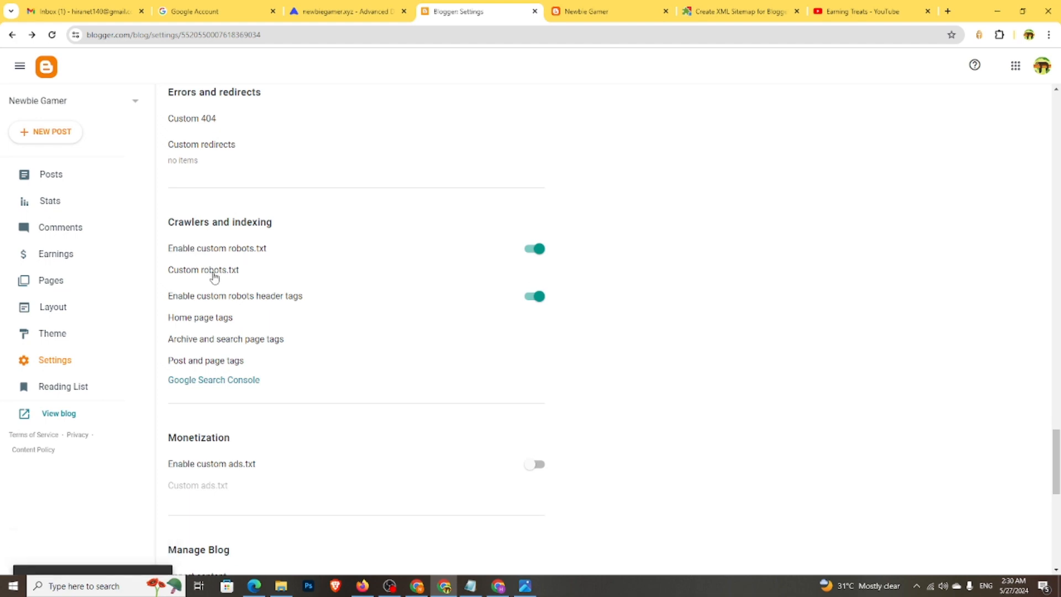
{"action": "left_click", "coordinate": [228, 320]}
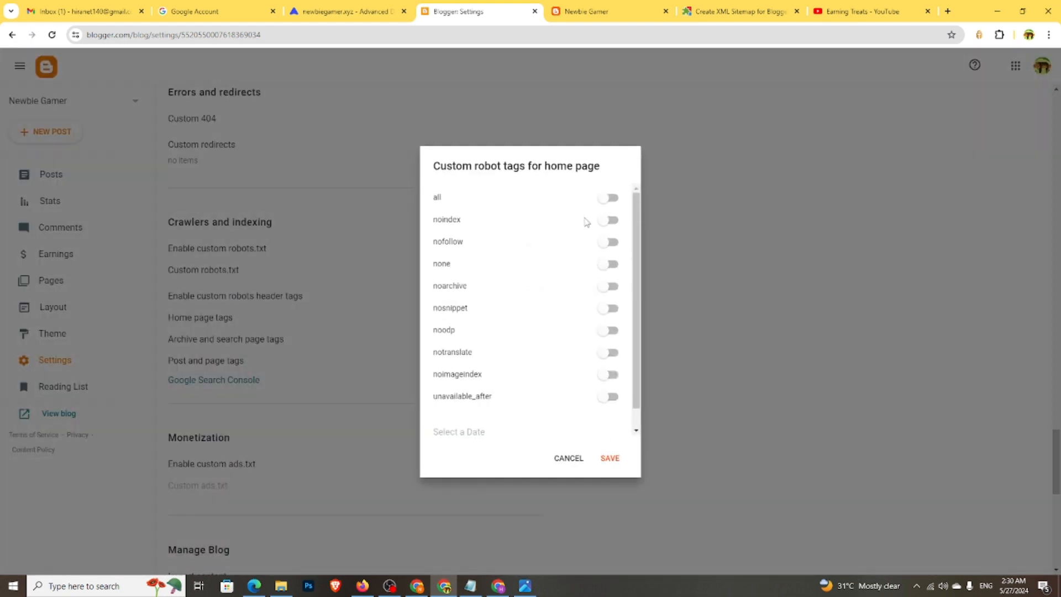
{"action": "left_click", "coordinate": [613, 199]}
{"action": "left_click", "coordinate": [610, 330]}
{"action": "left_click", "coordinate": [609, 458]}
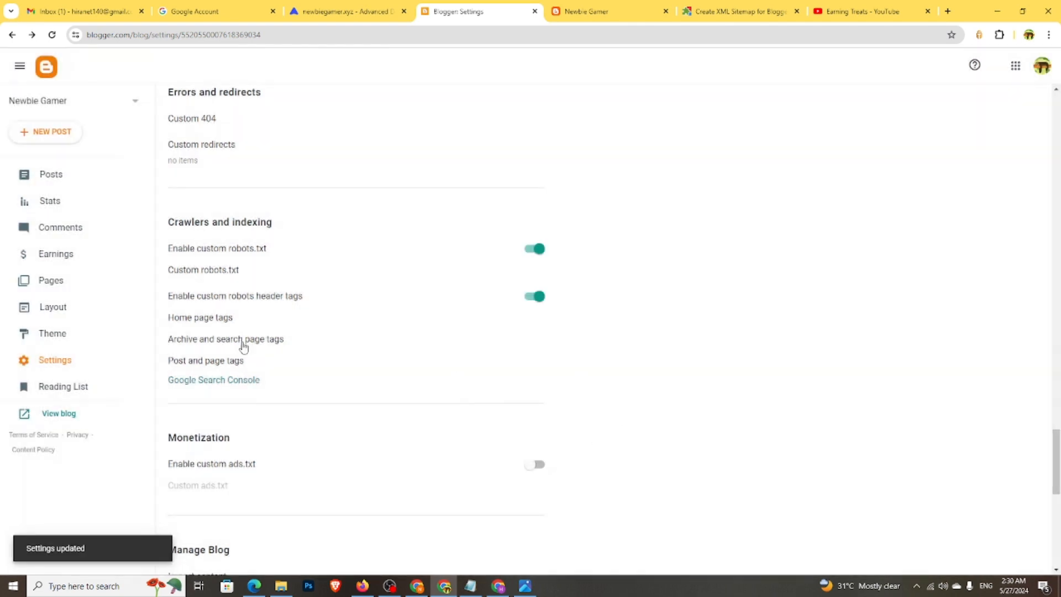
- Save noindex and noodp as the archive and search page robot tags
{"action": "left_click", "coordinate": [240, 339]}
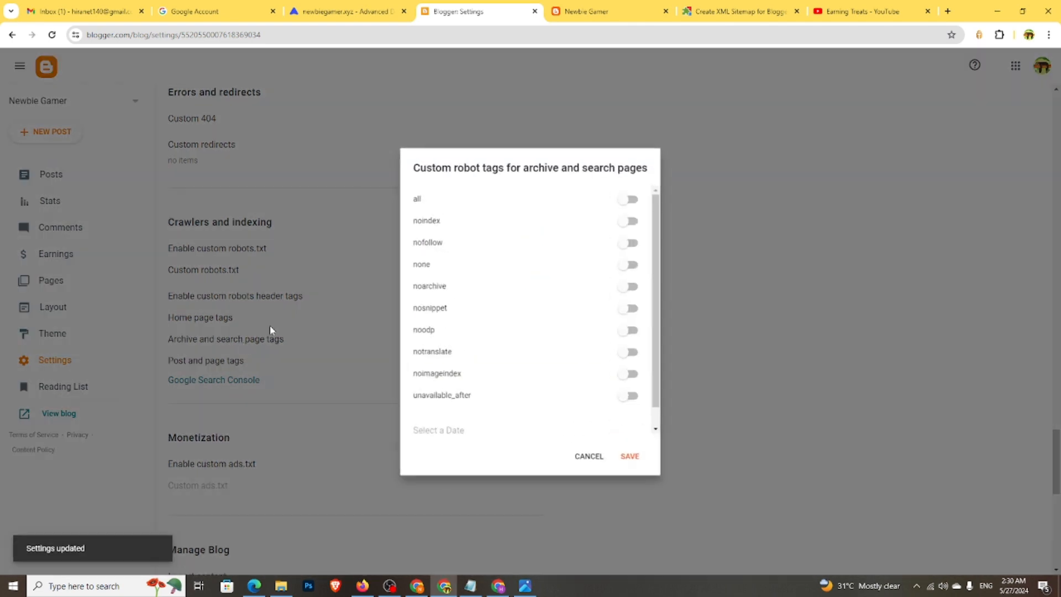
{"action": "left_click", "coordinate": [633, 220]}
{"action": "left_click", "coordinate": [633, 331]}
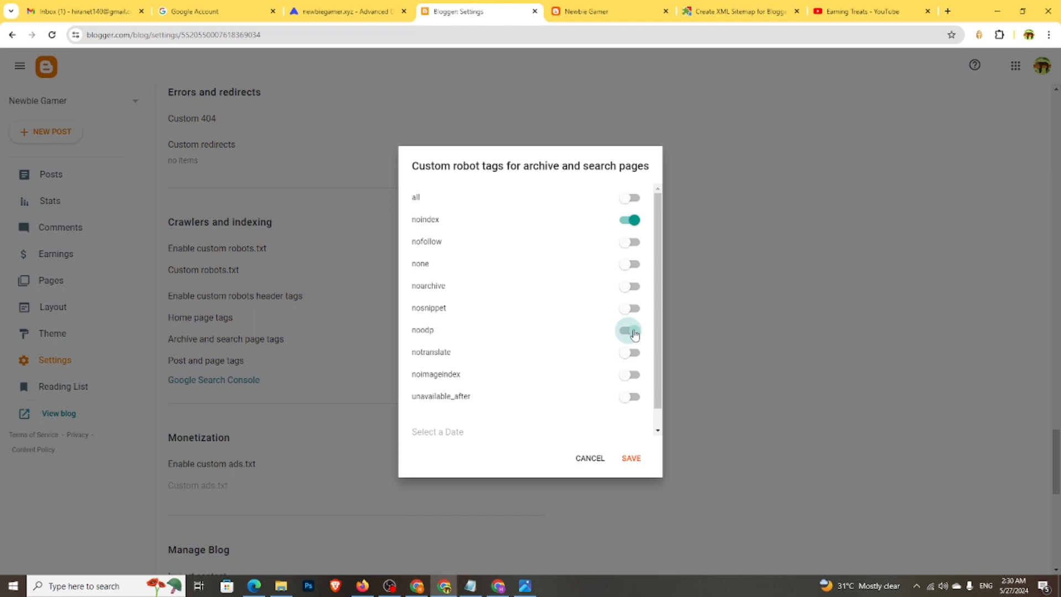
{"action": "left_click", "coordinate": [638, 463]}
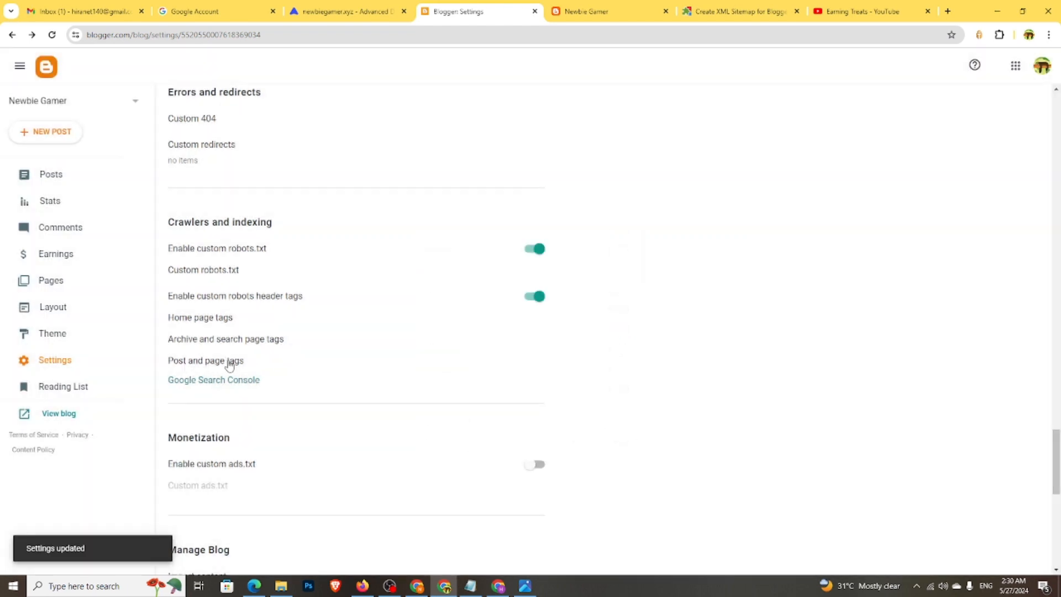
- Save all and noodp as the post and page robot tags
{"action": "left_click", "coordinate": [230, 362]}
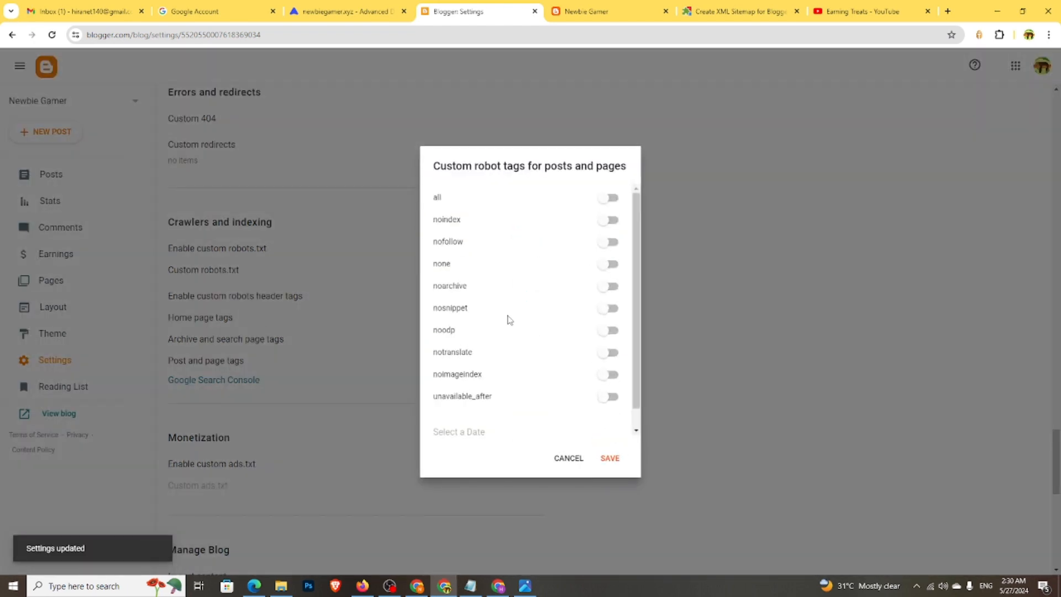
{"action": "left_click", "coordinate": [608, 200]}
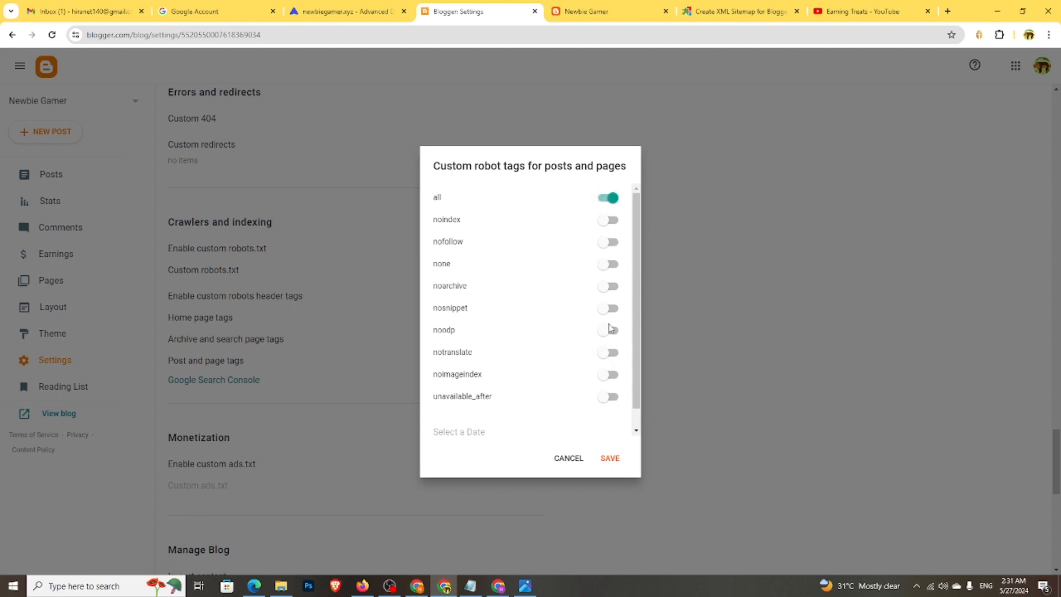
{"action": "left_click", "coordinate": [609, 330]}
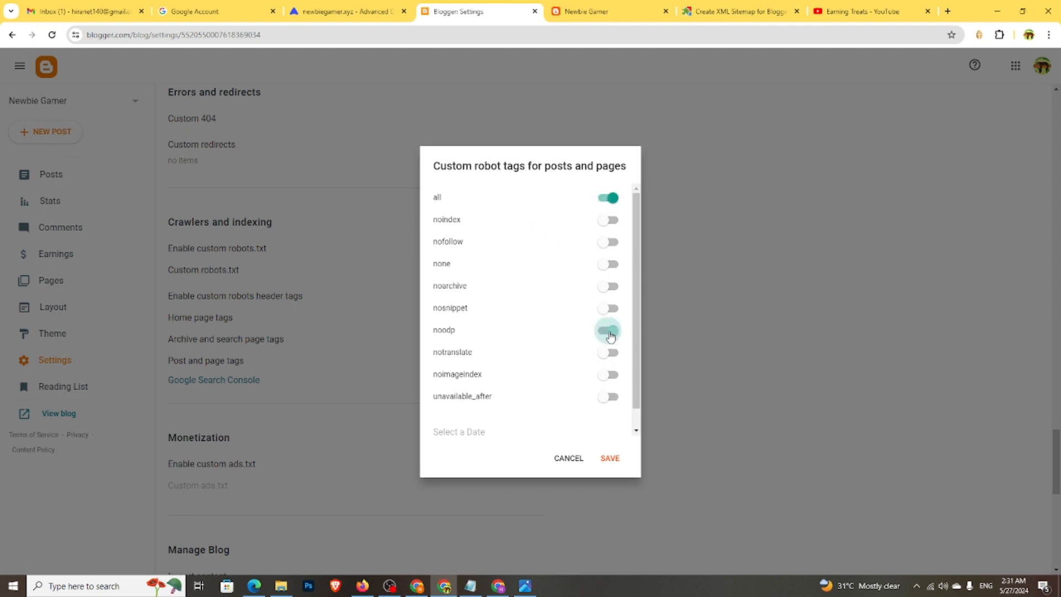
{"action": "left_click", "coordinate": [611, 457]}
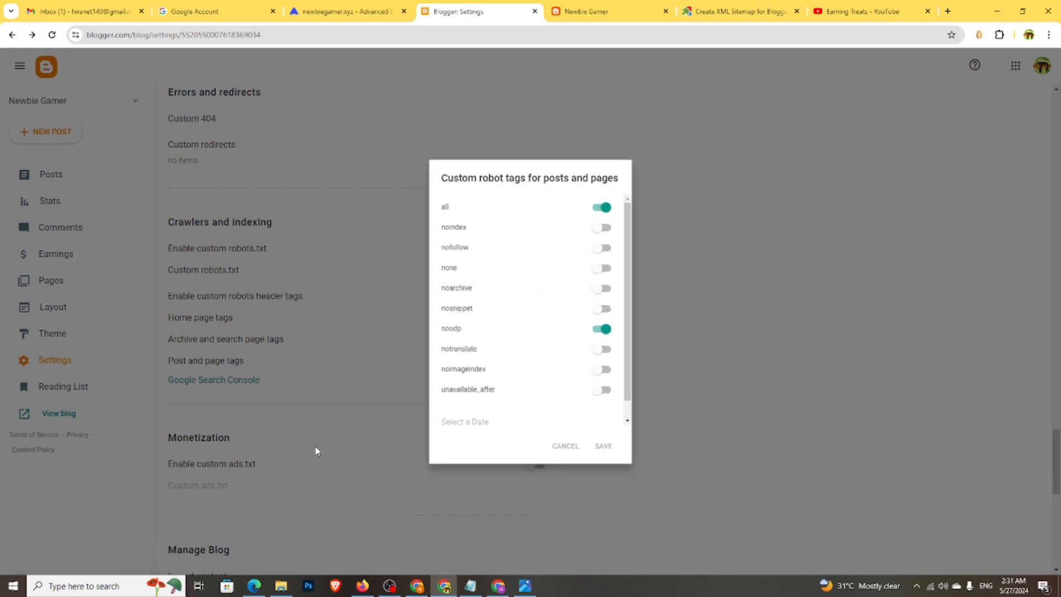
{"action": "scroll", "coordinate": [303, 367], "scroll_direction": "down", "scroll_amount": 4}
{"action": "scroll", "coordinate": [266, 390], "scroll_direction": "down", "scroll_amount": 5}
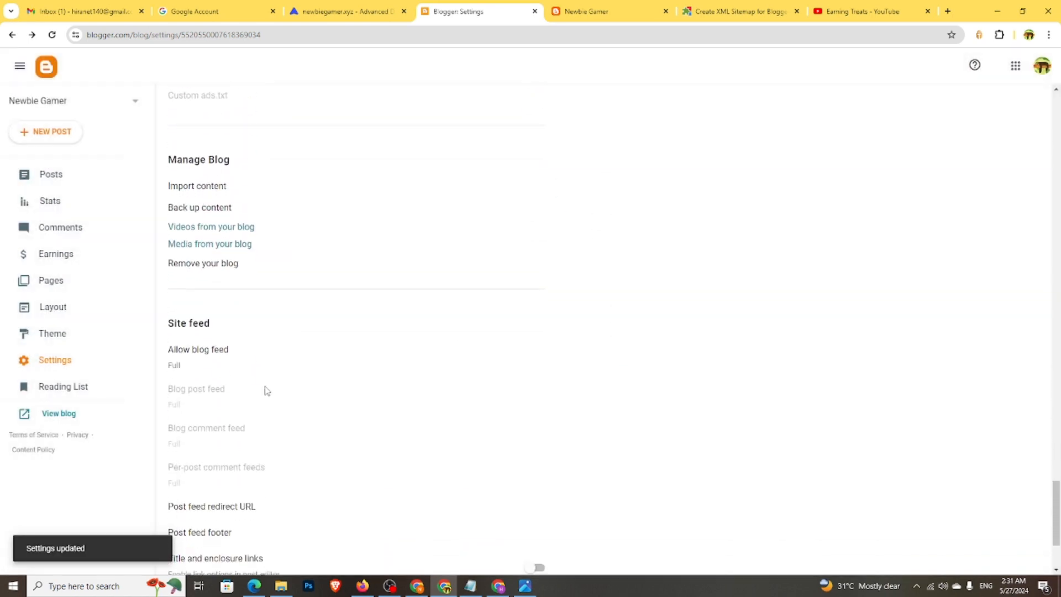
{"action": "scroll", "coordinate": [267, 390], "scroll_direction": "up", "scroll_amount": 10}
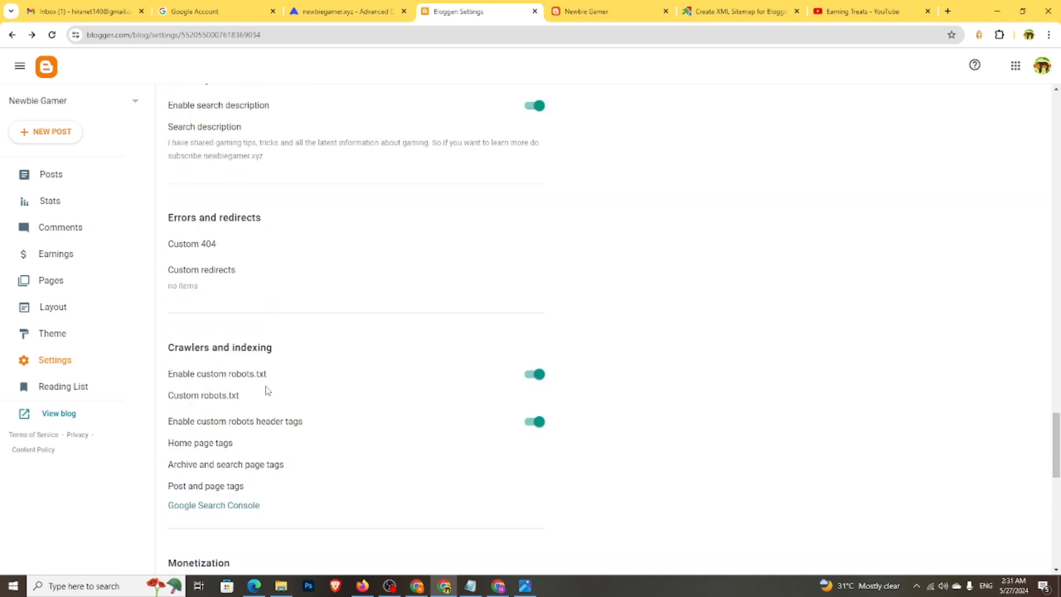
{"action": "scroll", "coordinate": [327, 403], "scroll_direction": "up", "scroll_amount": 15}
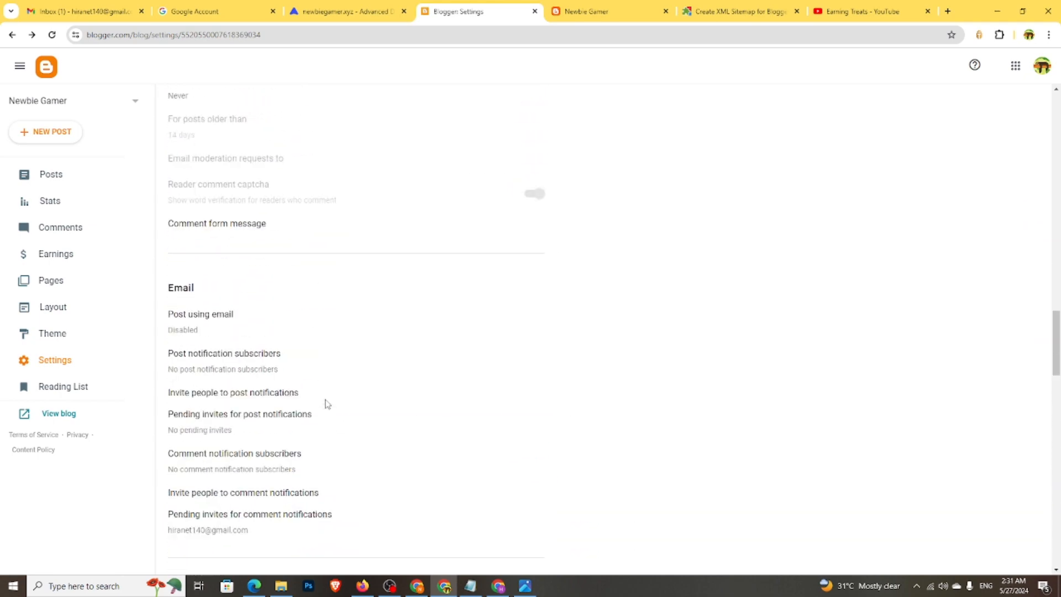
{"action": "scroll", "coordinate": [326, 402], "scroll_direction": "up", "scroll_amount": 15}
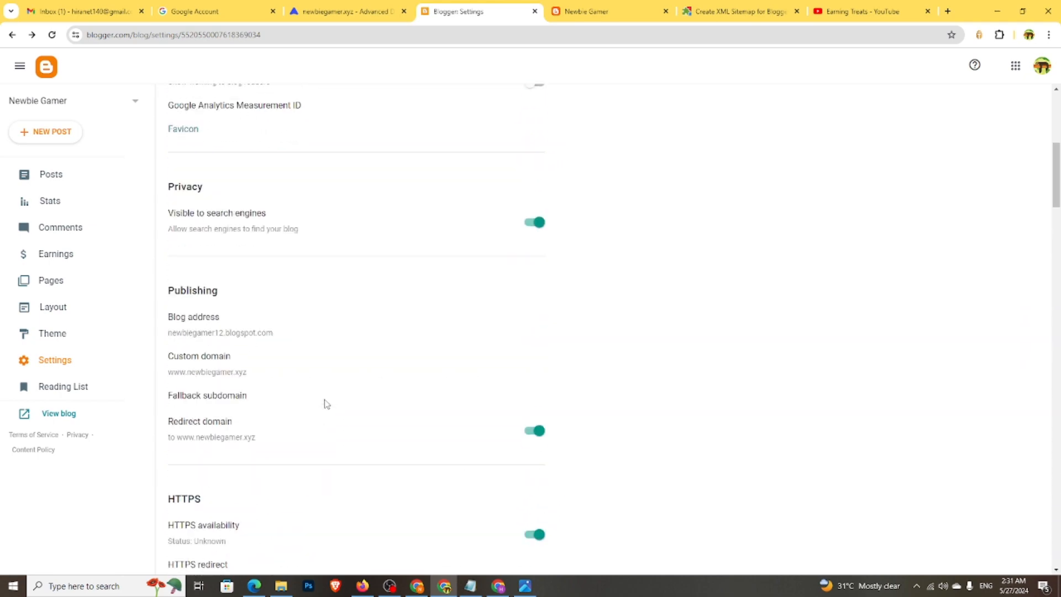
{"action": "scroll", "coordinate": [326, 403], "scroll_direction": "up", "scroll_amount": 3}
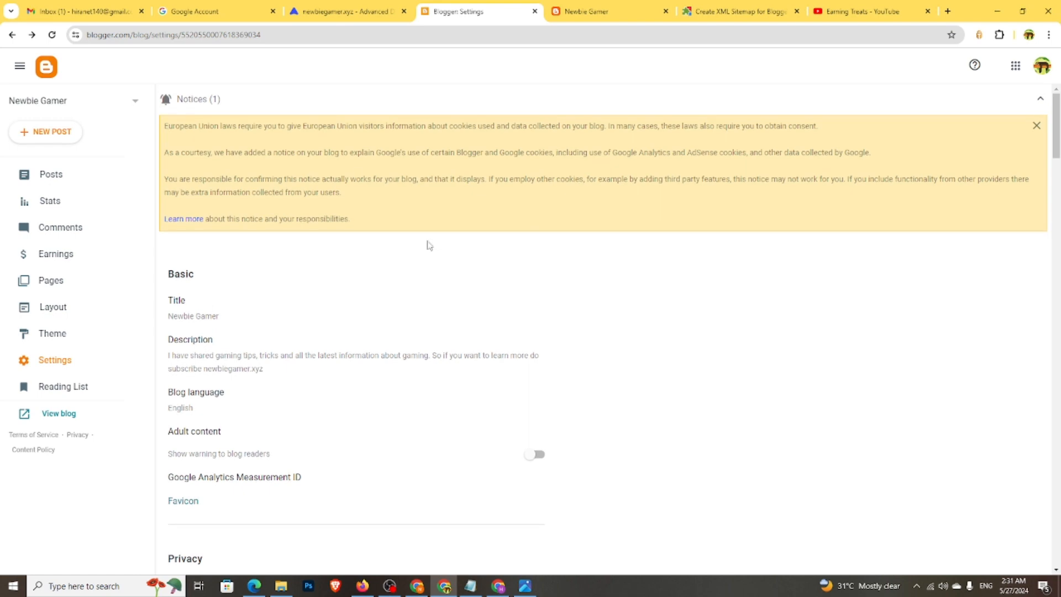
{"action": "left_click", "coordinate": [585, 11]}
{"action": "left_click", "coordinate": [51, 36]}
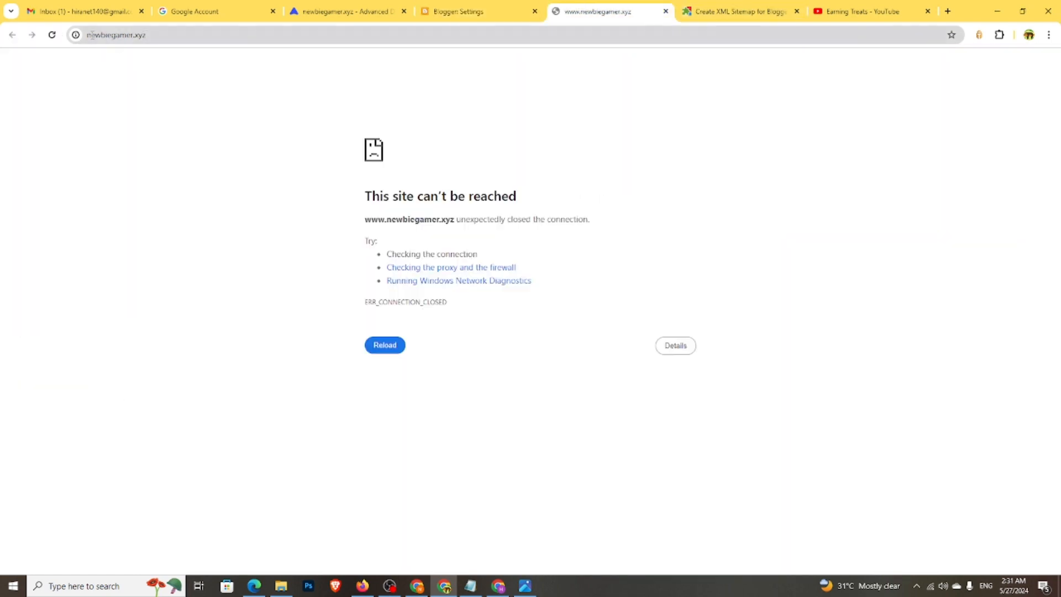
{"action": "left_click", "coordinate": [95, 36]}
{"action": "left_click", "coordinate": [144, 36]}
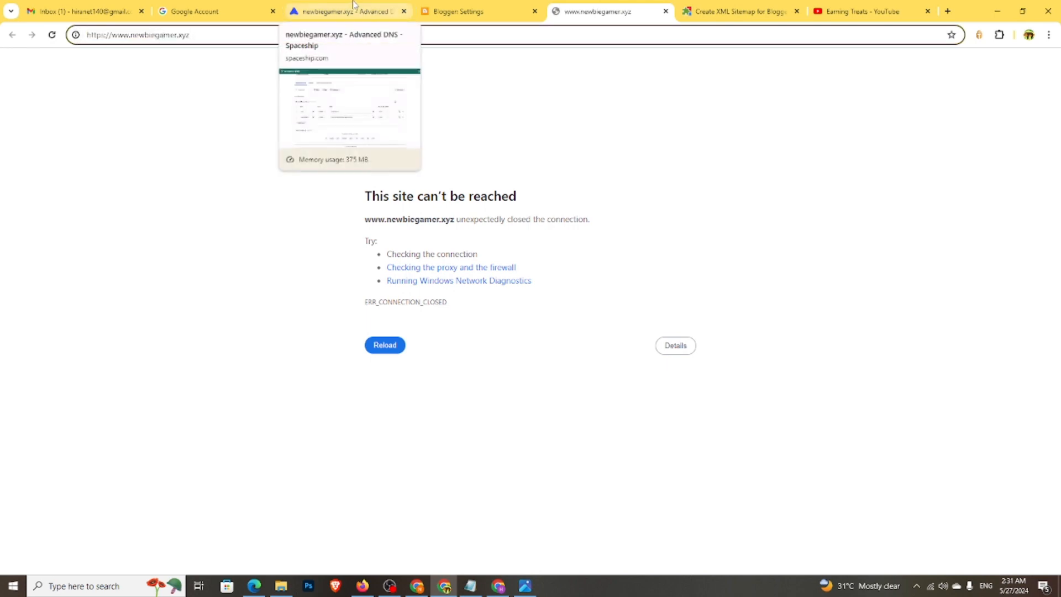
- Close the Spaceship DNS tab and open the blog's Pages list
{"action": "left_click", "coordinate": [378, 11]}
{"action": "left_click", "coordinate": [404, 11]}
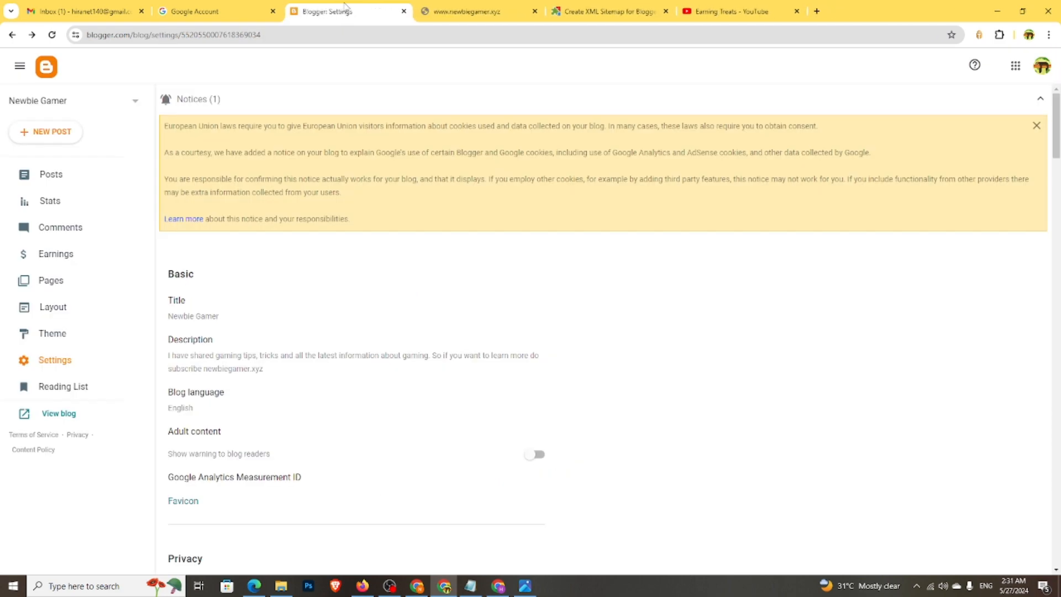
{"action": "left_click", "coordinate": [53, 279]}
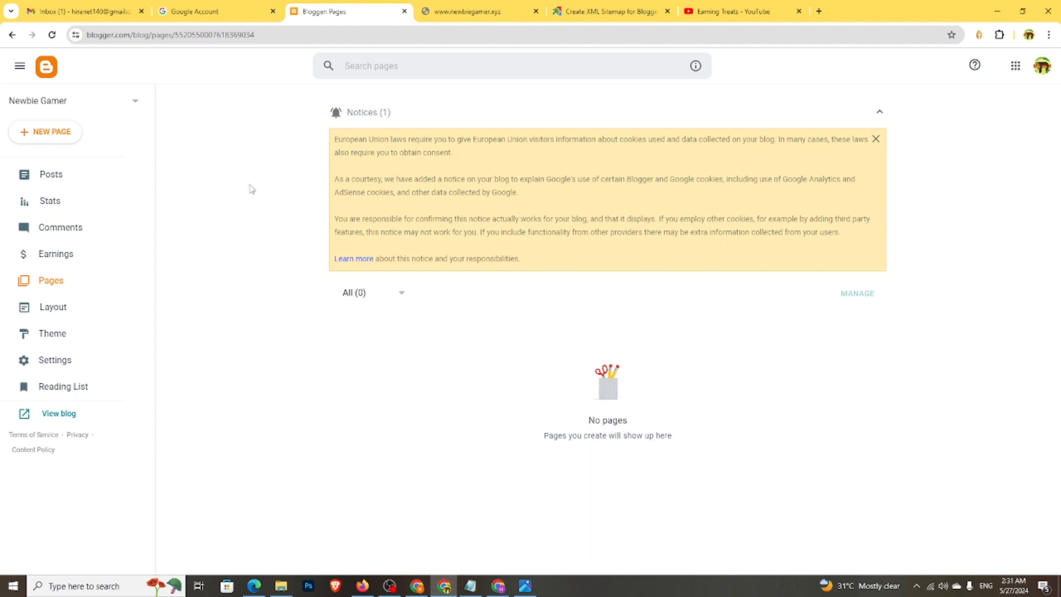
- Search Google for 'privacy policy generator' in a new tab and browse the results
{"action": "left_click", "coordinate": [818, 11]}
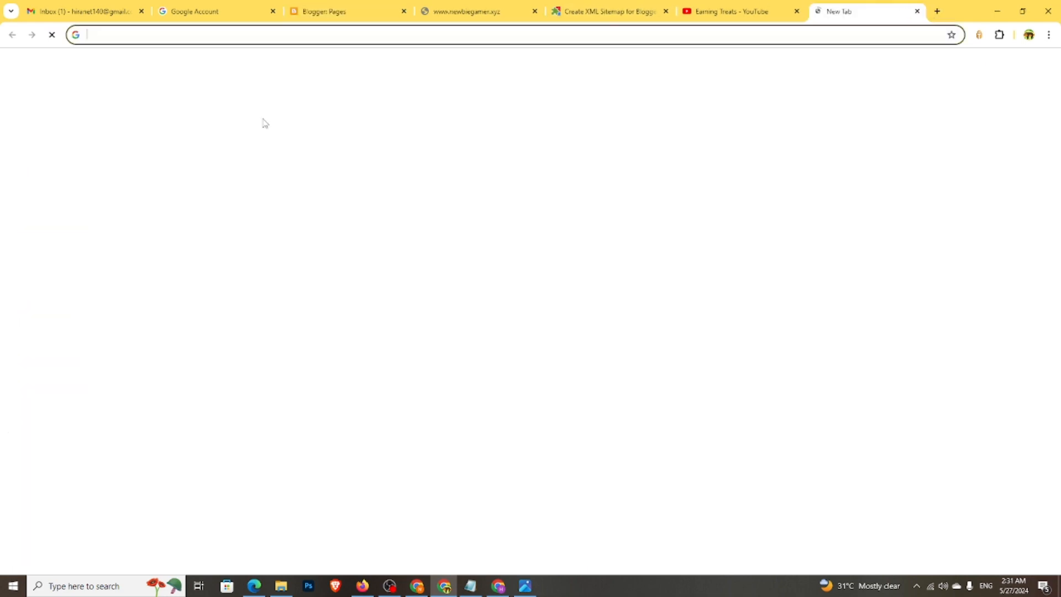
{"action": "left_click", "coordinate": [442, 218]}
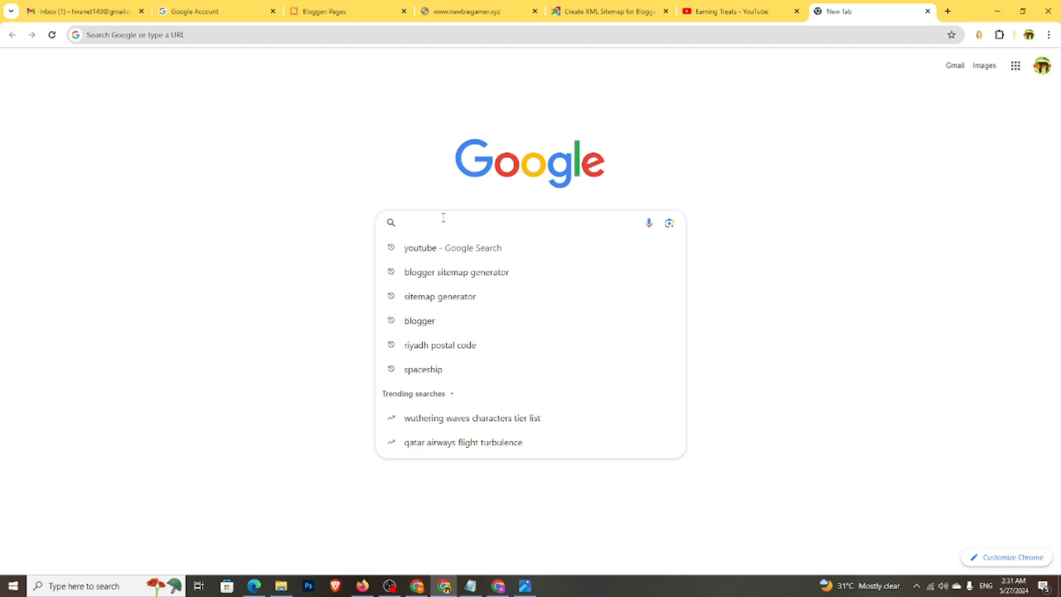
{"action": "type", "text": "privac"}
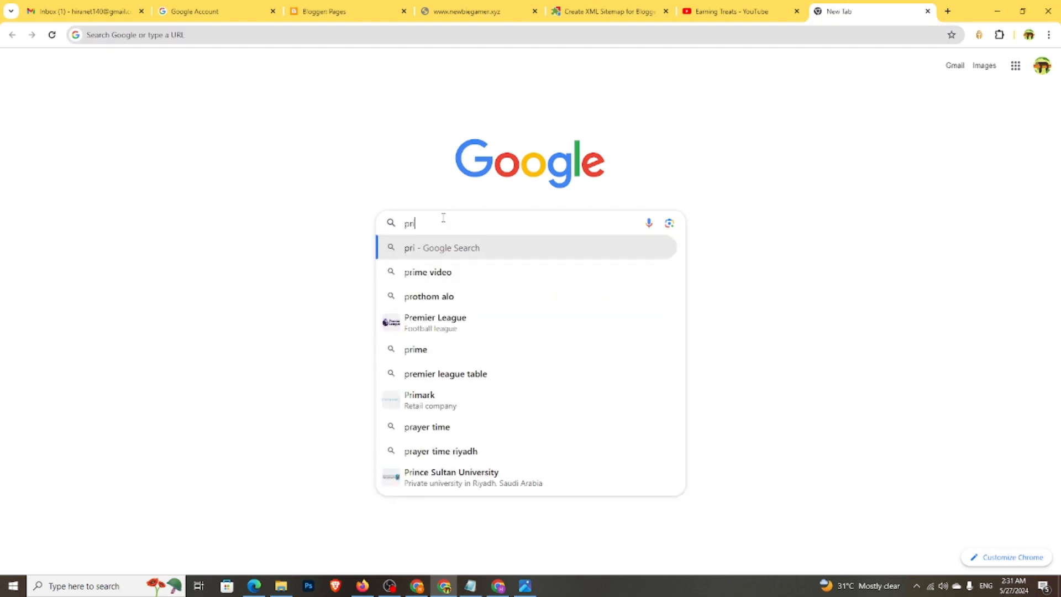
{"action": "type", "text": "y poli"}
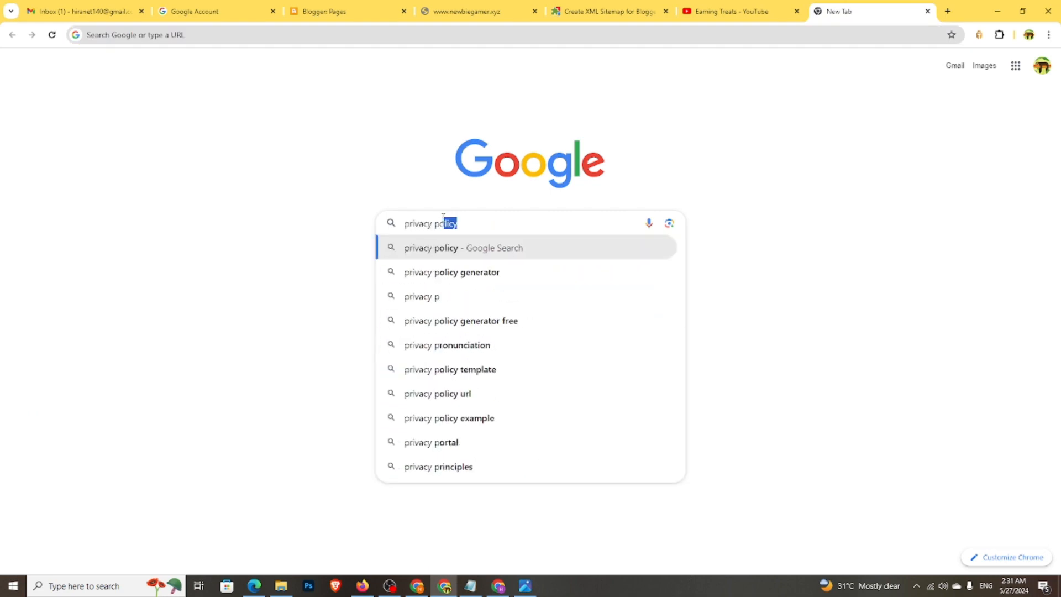
{"action": "type", "text": "cy ge"}
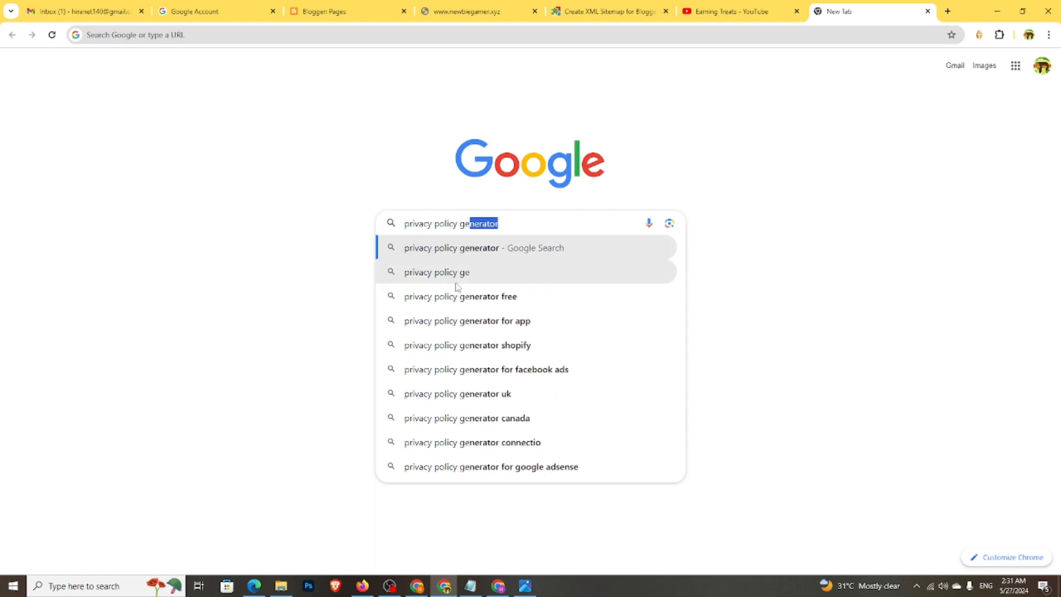
{"action": "left_click", "coordinate": [464, 253]}
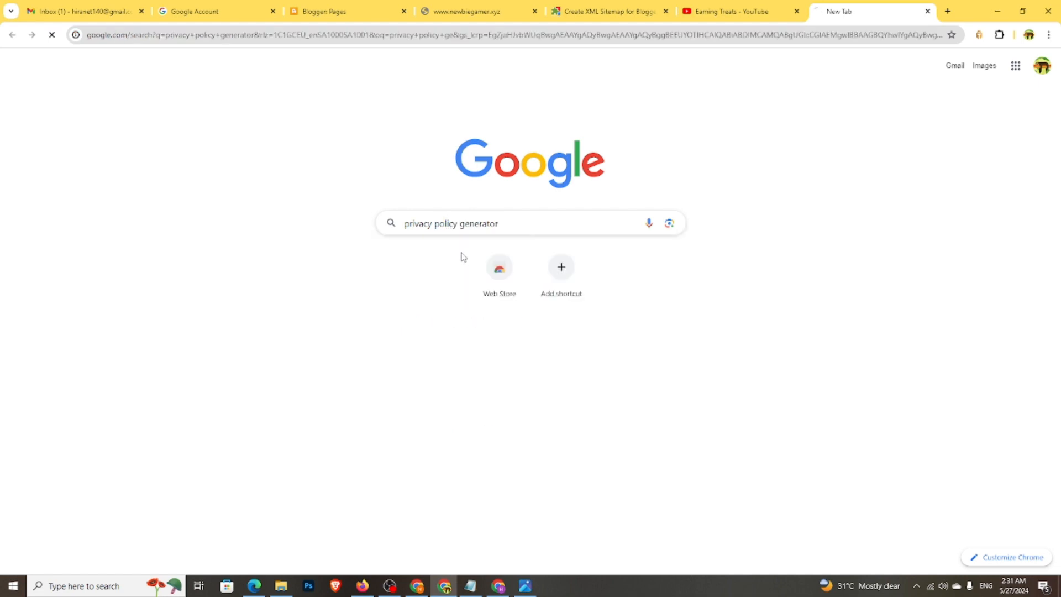
{"action": "scroll", "coordinate": [310, 299], "scroll_direction": "down", "scroll_amount": 6}
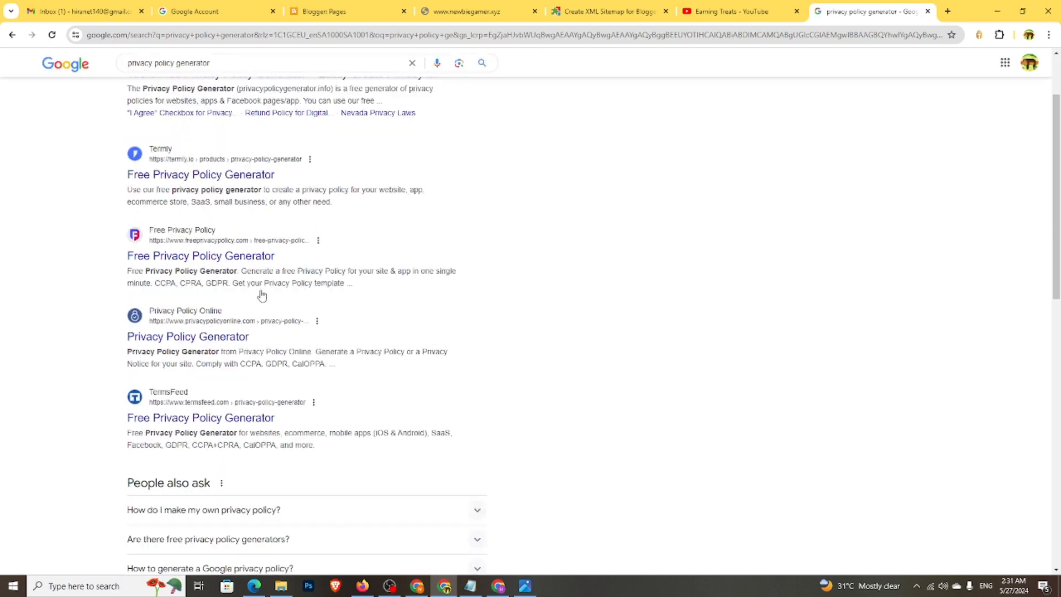
{"action": "scroll", "coordinate": [220, 347], "scroll_direction": "down", "scroll_amount": 6}
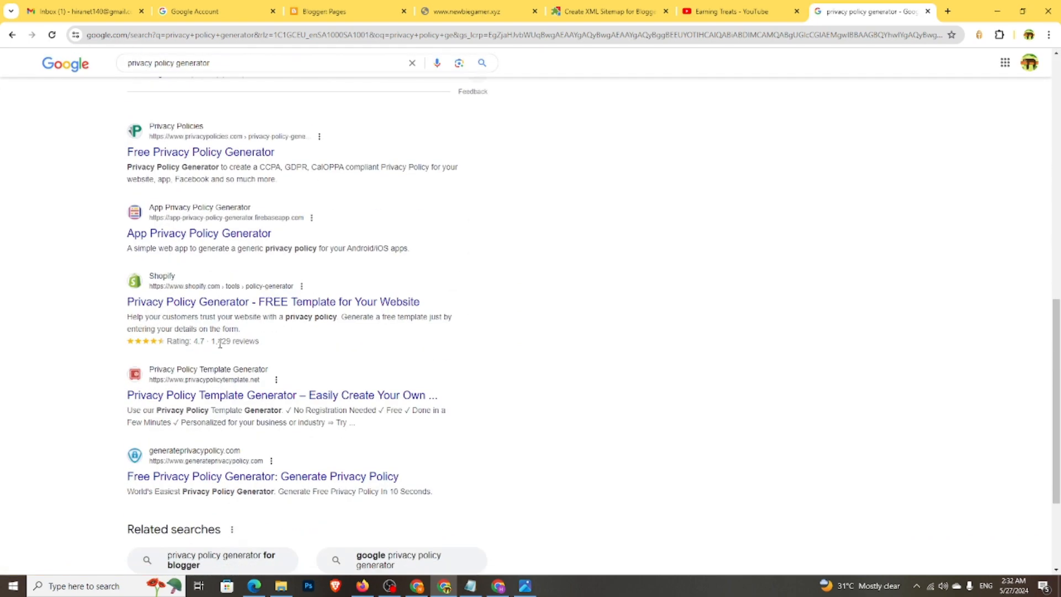
{"action": "scroll", "coordinate": [356, 408], "scroll_direction": "up", "scroll_amount": 10}
{"action": "scroll", "coordinate": [356, 408], "scroll_direction": "up", "scroll_amount": 3}
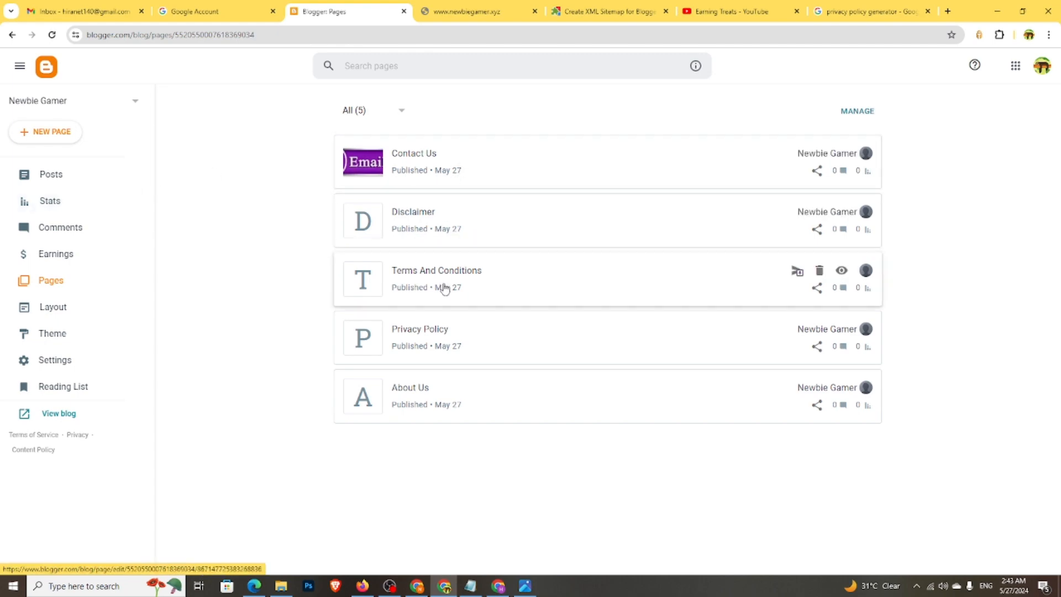
- Open the Privacy Policy page and switch to HTML view and back to Compose view
{"action": "left_click", "coordinate": [435, 355]}
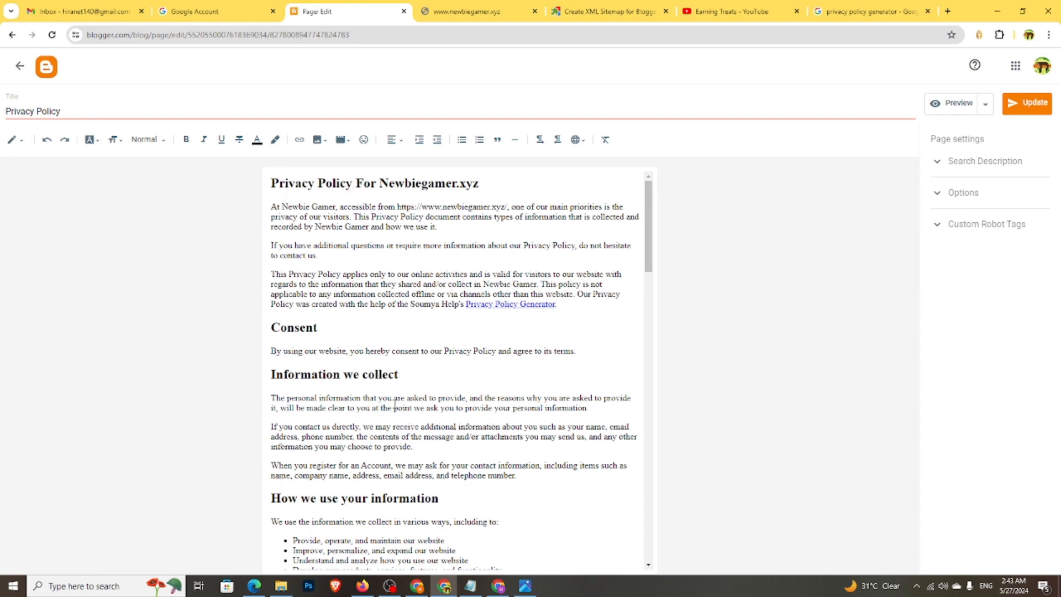
{"action": "left_click", "coordinate": [16, 140]}
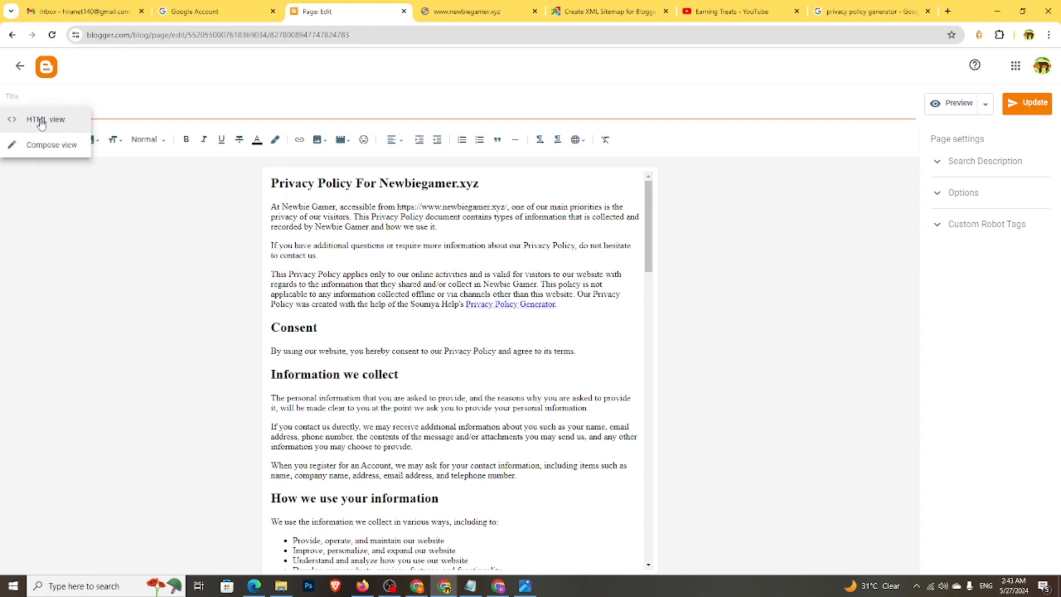
{"action": "left_click", "coordinate": [38, 118]}
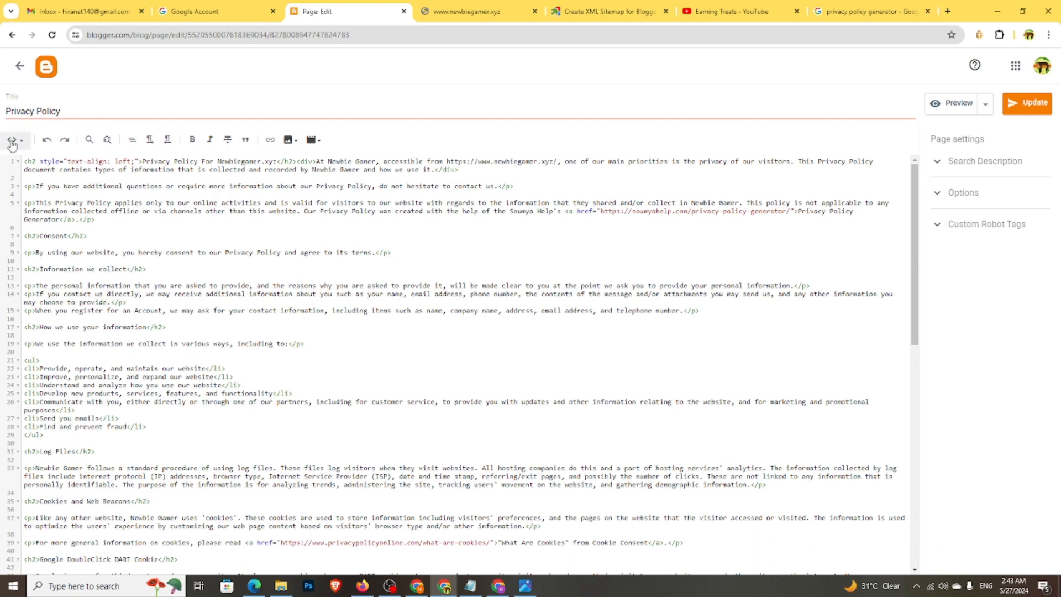
{"action": "left_click", "coordinate": [17, 139]}
{"action": "left_click", "coordinate": [36, 174]}
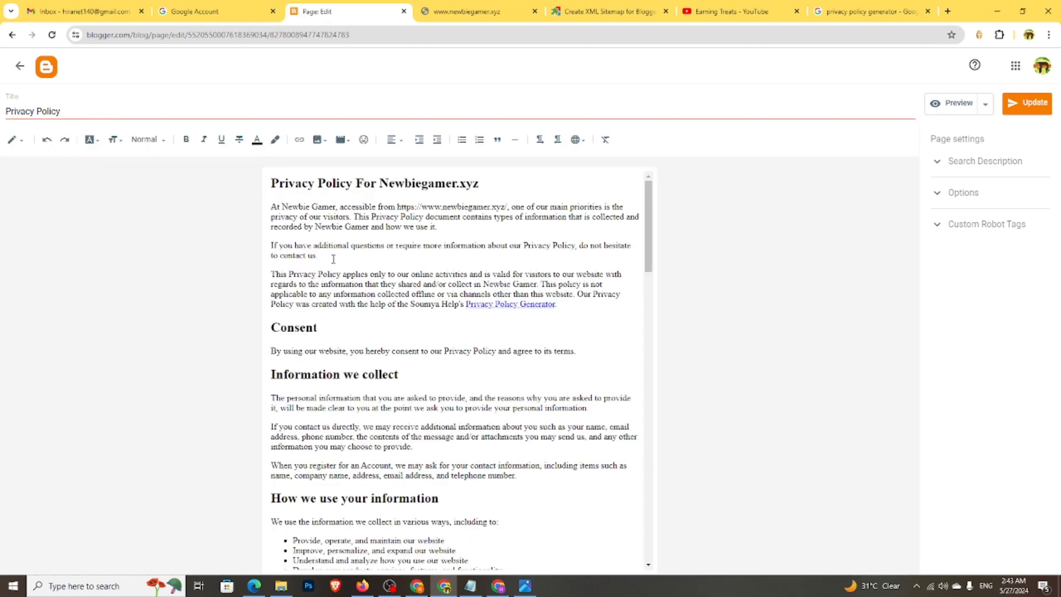
- Set the page's search description to 'Privacy Policy' and return to the pages list
{"action": "left_click_drag", "start_coordinate": [68, 111], "coordinate": [2, 116]}
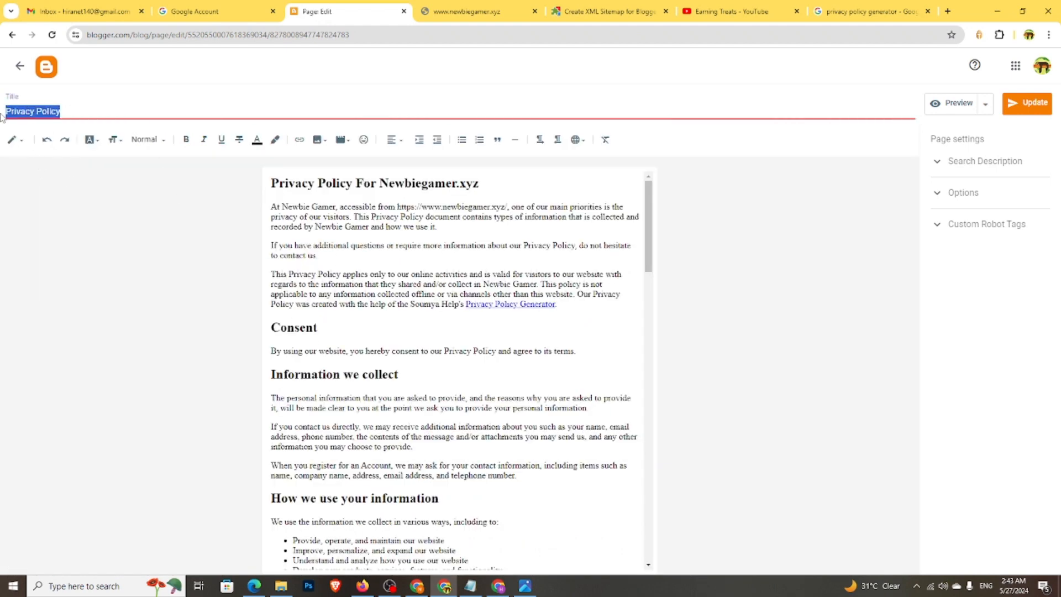
{"action": "left_click", "coordinate": [67, 112]}
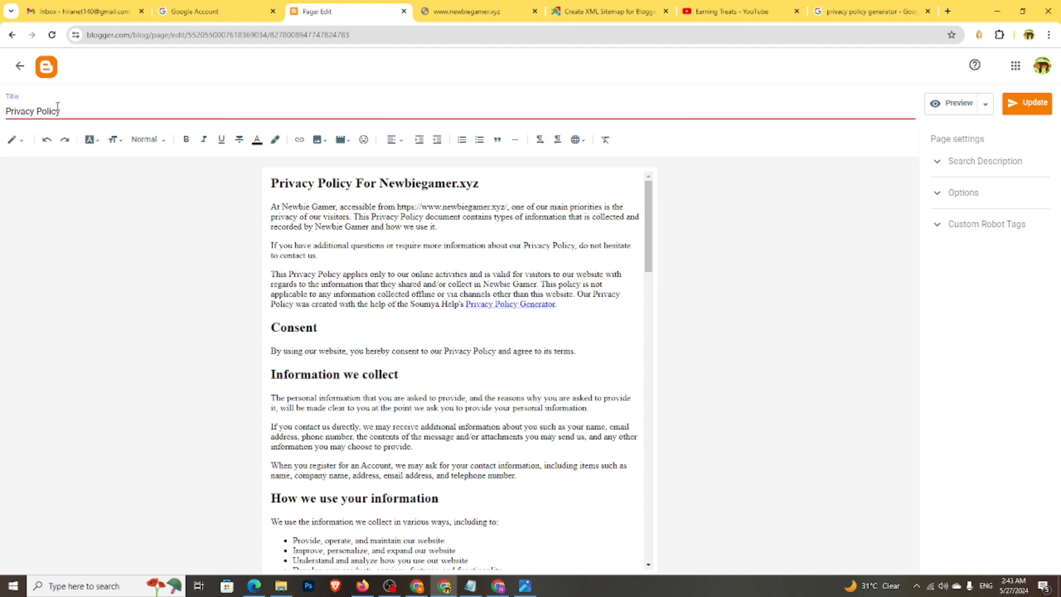
{"action": "left_click", "coordinate": [965, 177]}
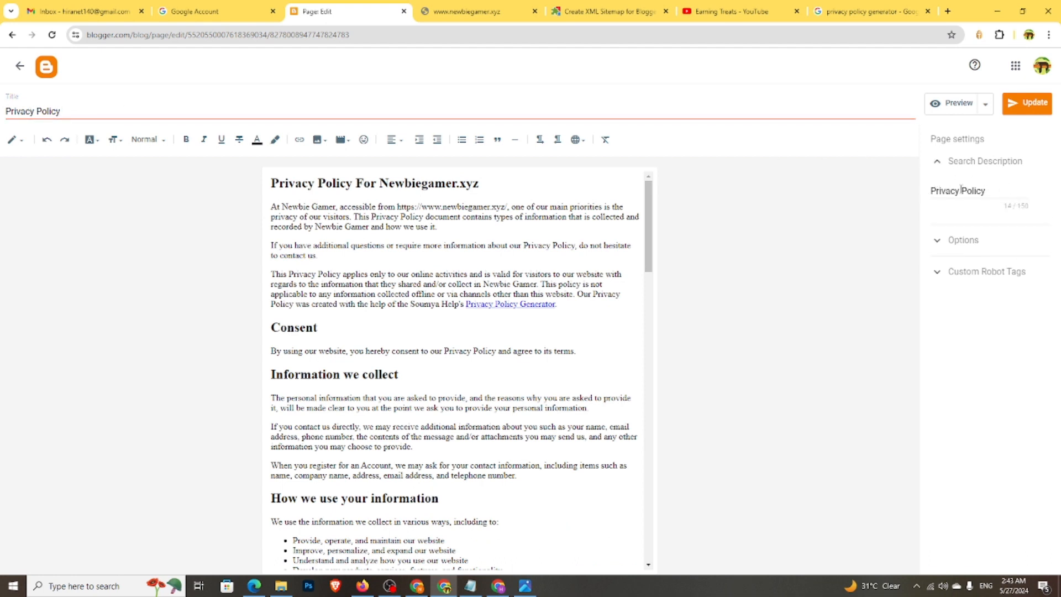
{"action": "left_click", "coordinate": [20, 66]}
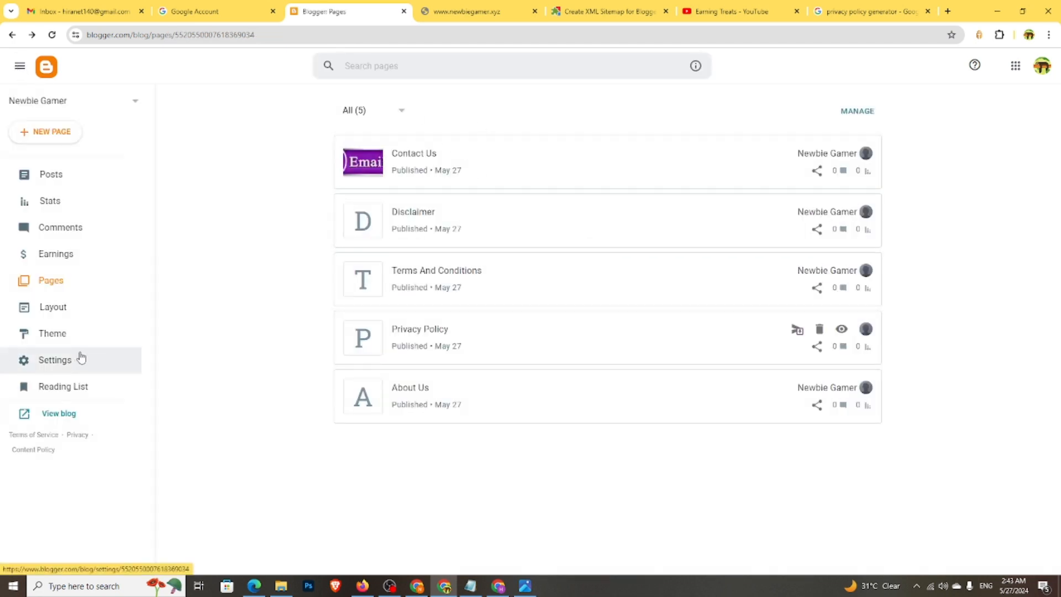
- Go to the blog's Settings and open the Favicon upload page
{"action": "left_click", "coordinate": [58, 178]}
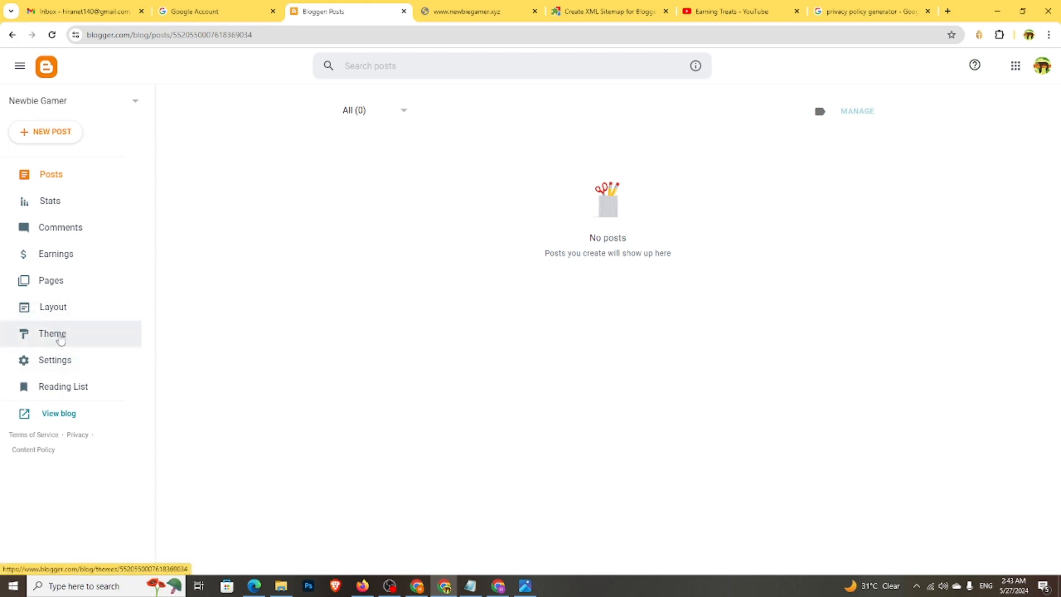
{"action": "left_click", "coordinate": [56, 360]}
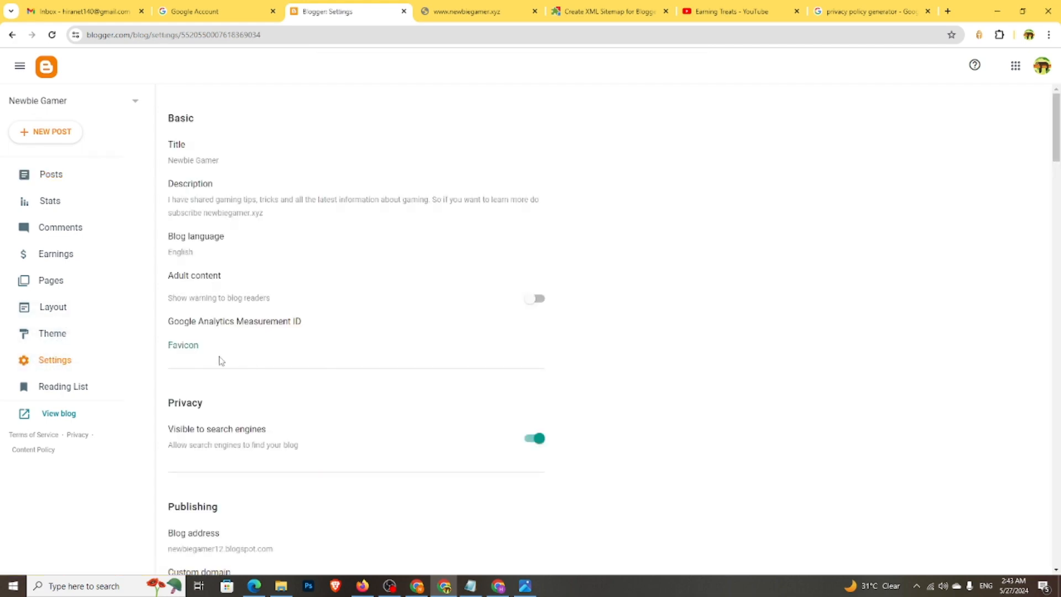
{"action": "left_click", "coordinate": [188, 352]}
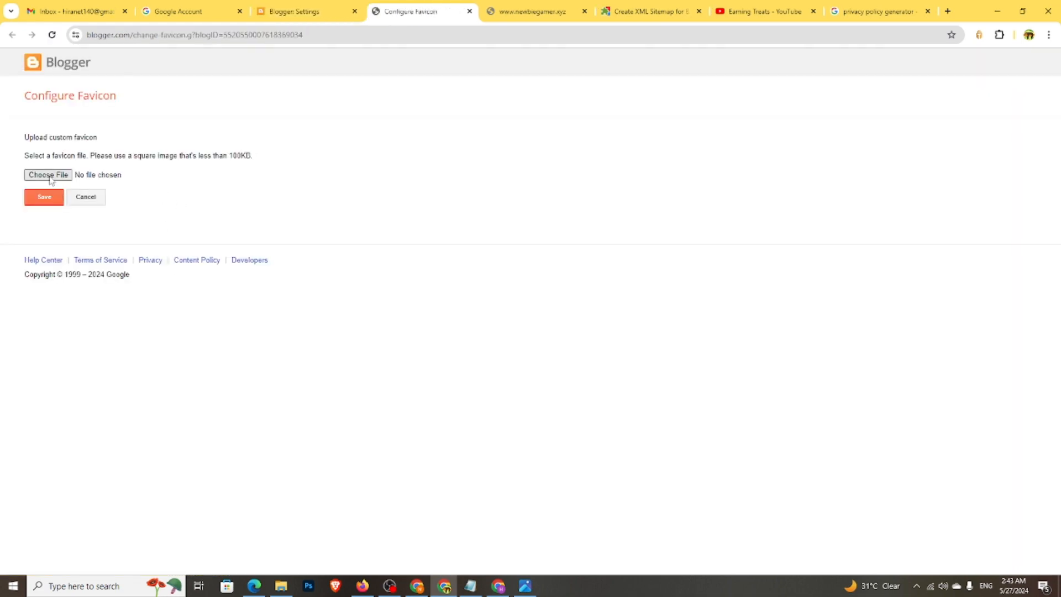
- Upload NEWBIE GAMER.png from Downloads as the favicon, then close the tab after the 100KB error
{"action": "left_click", "coordinate": [82, 174]}
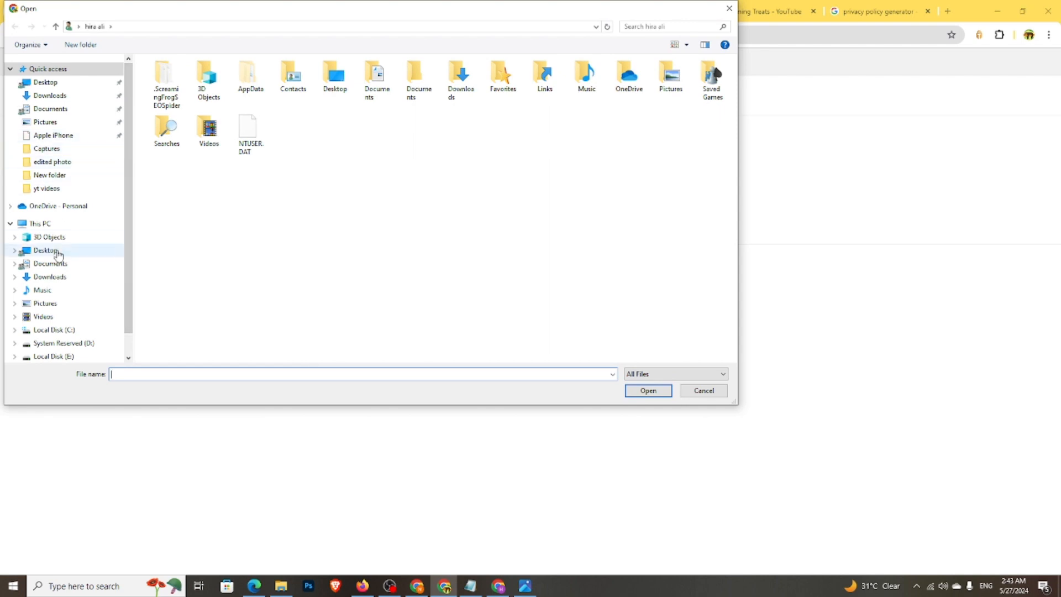
{"action": "left_click", "coordinate": [53, 277]}
{"action": "left_click", "coordinate": [166, 94]}
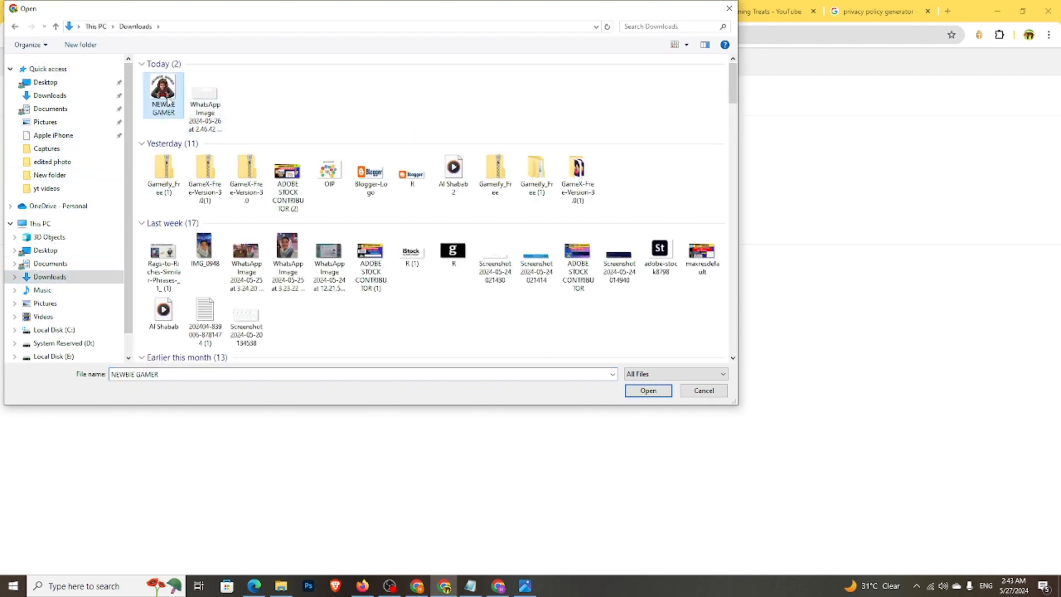
{"action": "double_click", "coordinate": [166, 97]}
{"action": "left_click", "coordinate": [43, 215]}
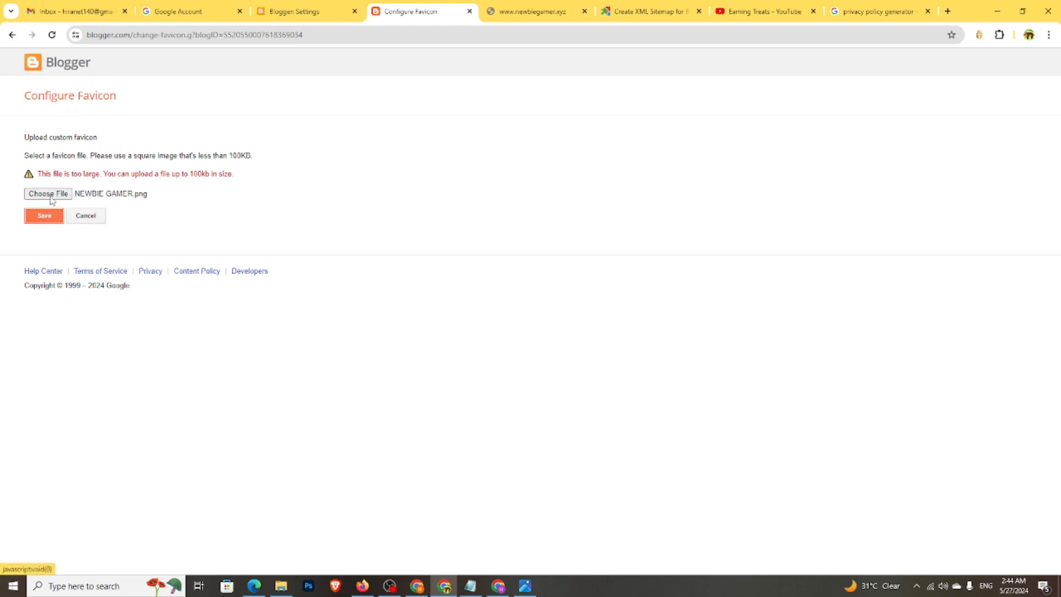
{"action": "left_click", "coordinate": [12, 34]}
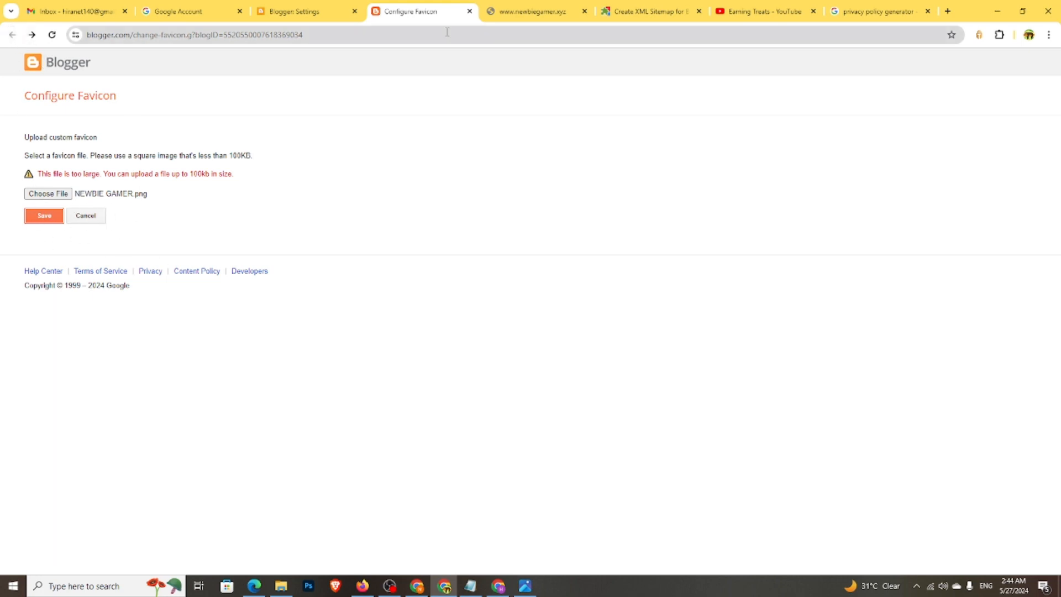
{"action": "left_click", "coordinate": [470, 11]}
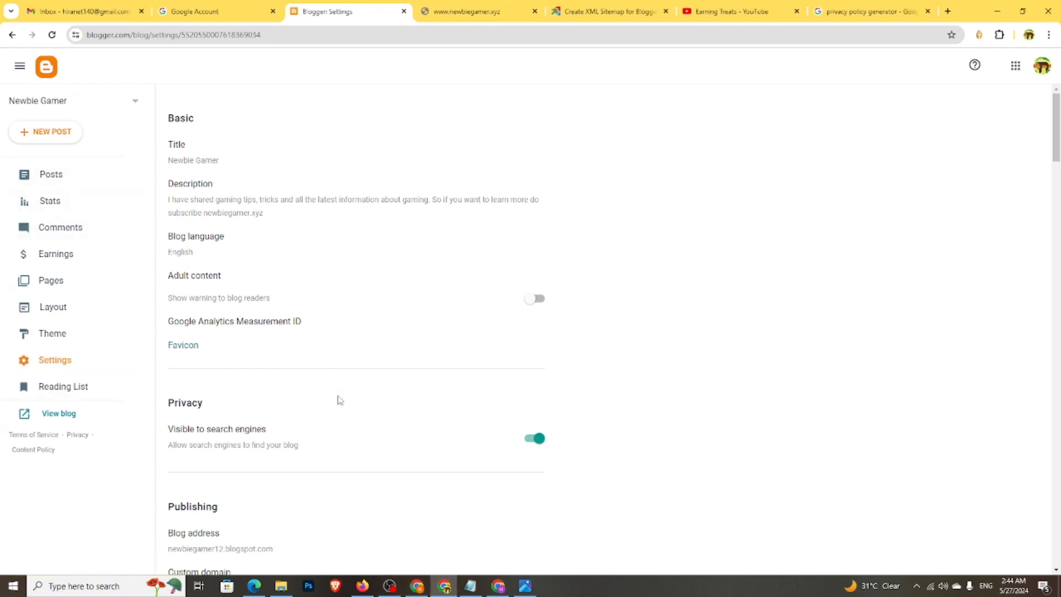
- Follow the Google Search Console link in the Crawlers and indexing settings
{"action": "scroll", "coordinate": [354, 352], "scroll_direction": "down", "scroll_amount": 13}
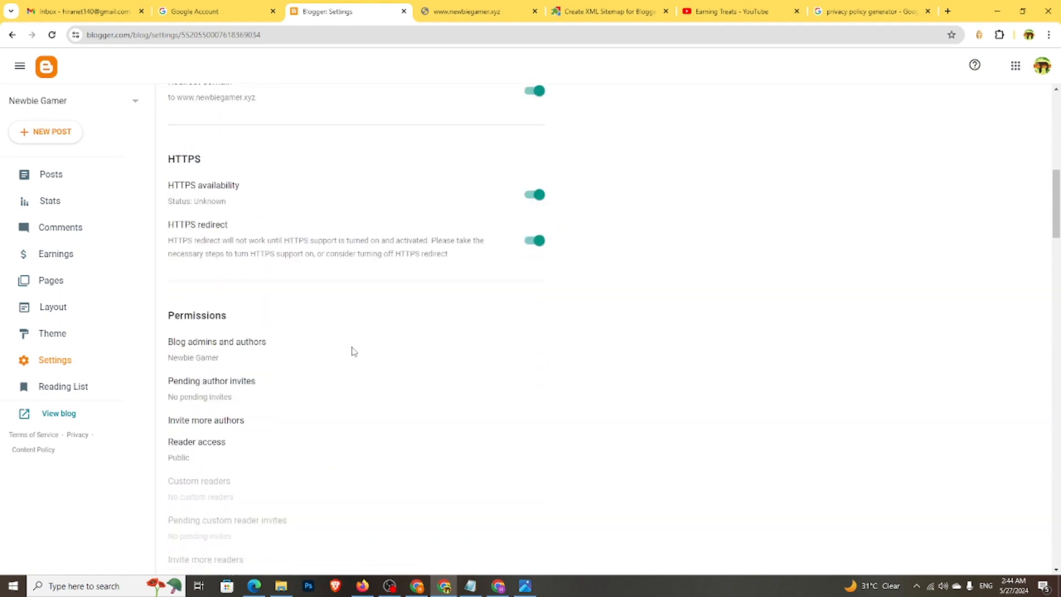
{"action": "scroll", "coordinate": [353, 351], "scroll_direction": "down", "scroll_amount": 5}
{"action": "scroll", "coordinate": [353, 351], "scroll_direction": "down", "scroll_amount": 15}
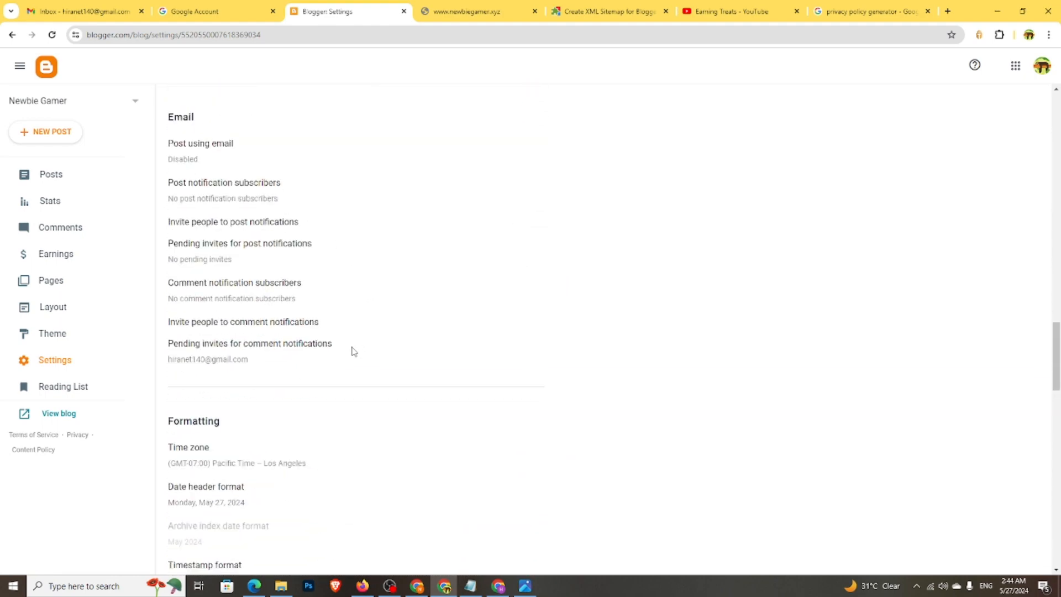
{"action": "scroll", "coordinate": [354, 352], "scroll_direction": "down", "scroll_amount": 6}
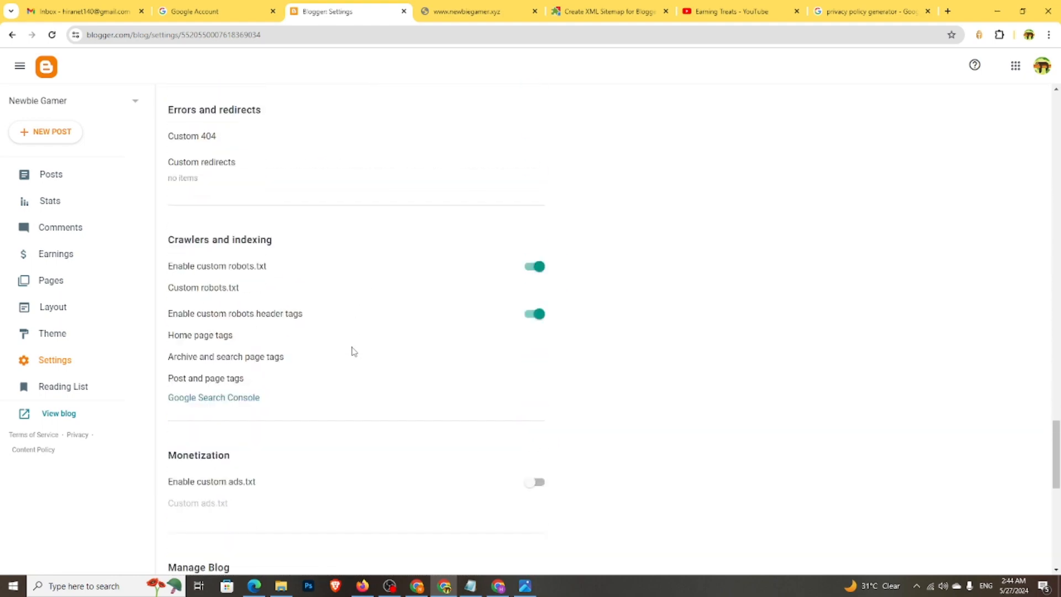
{"action": "left_click", "coordinate": [223, 225]}
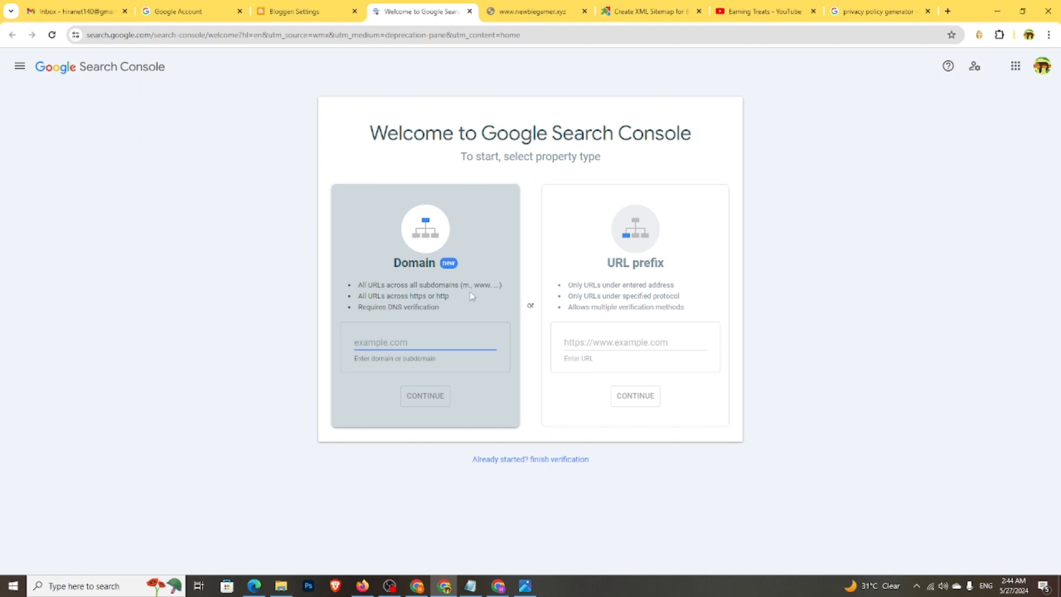
{"action": "left_click", "coordinate": [531, 11]}
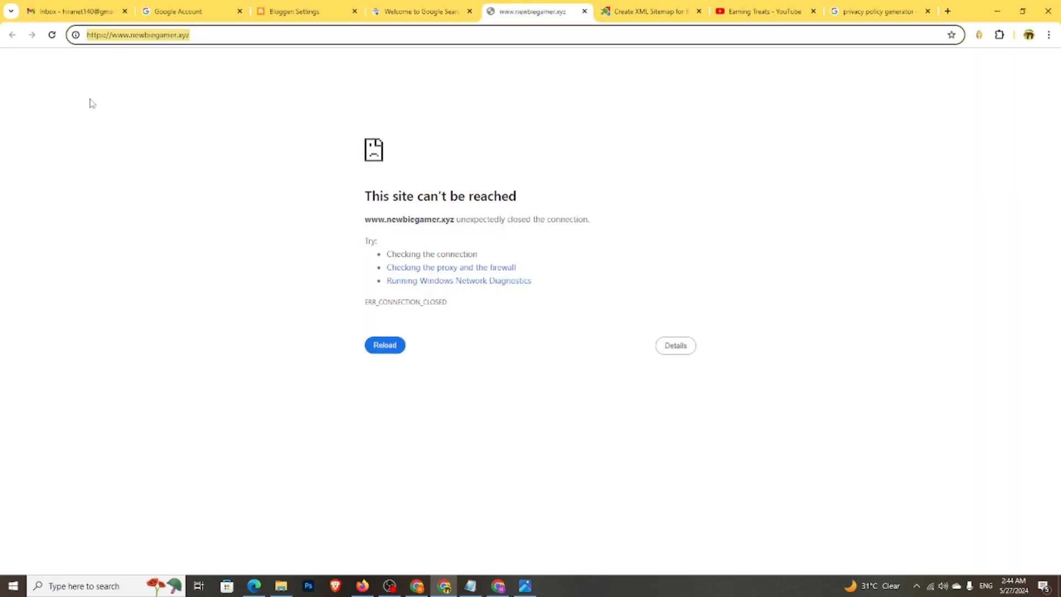
{"action": "right_click", "coordinate": [132, 40]}
{"action": "left_click", "coordinate": [177, 138]}
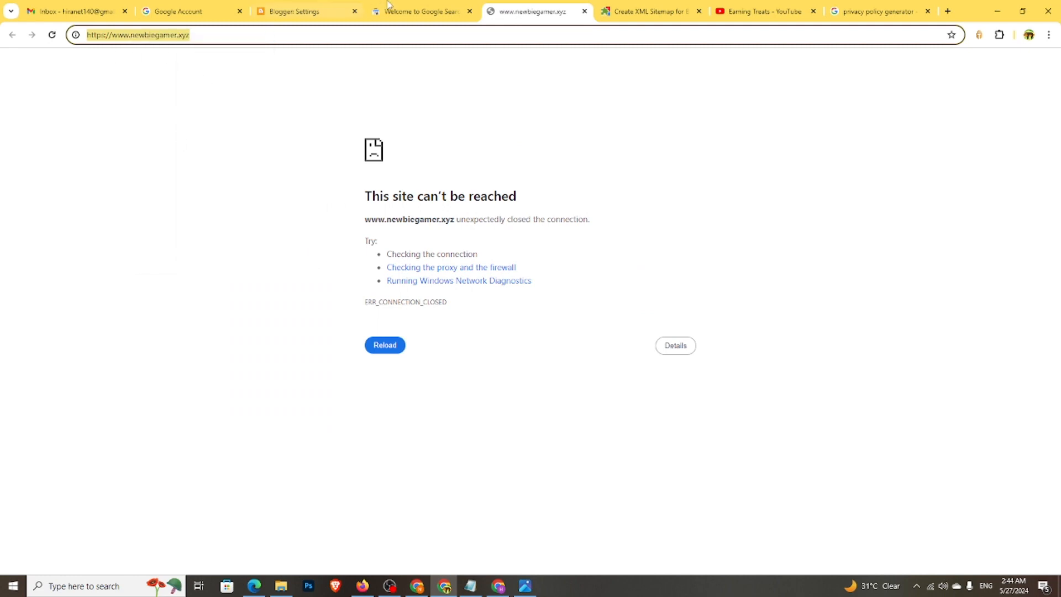
{"action": "left_click", "coordinate": [420, 11]}
{"action": "right_click", "coordinate": [600, 345]}
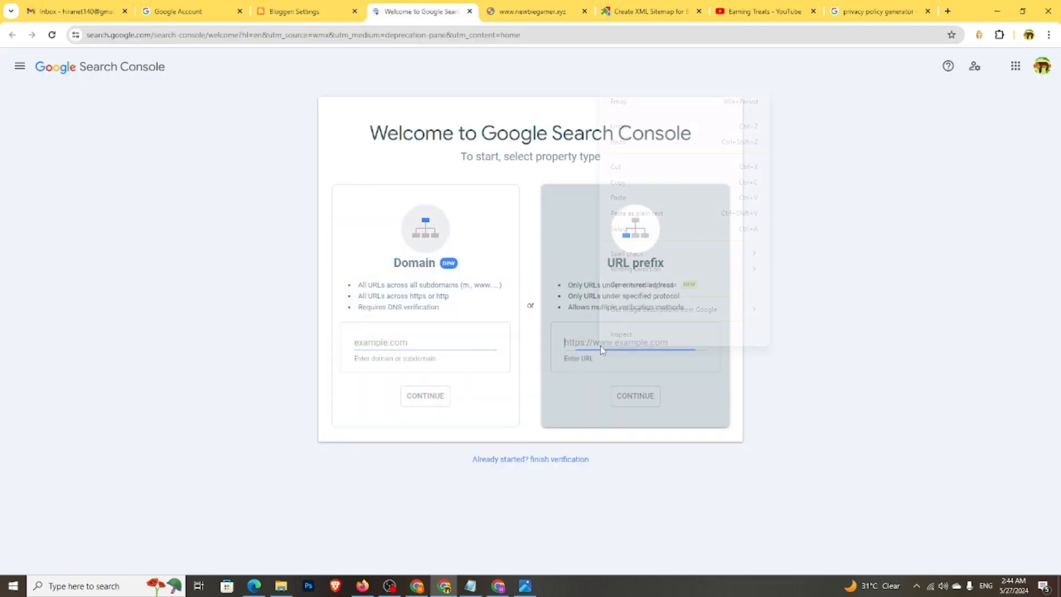
{"action": "left_click", "coordinate": [618, 197]}
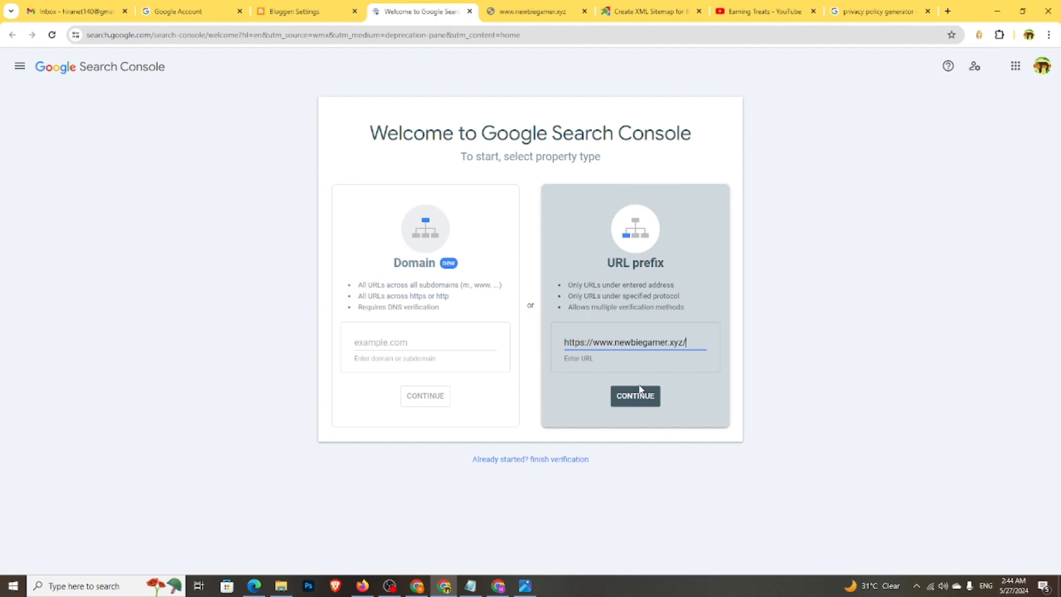
{"action": "left_click", "coordinate": [639, 392]}
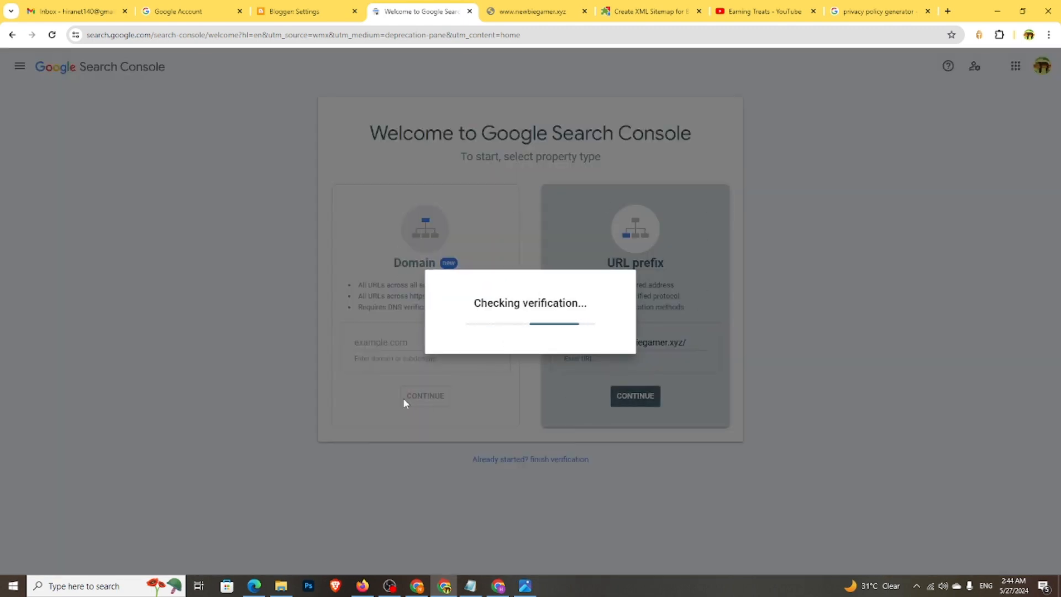
- Go to the verified property, dismiss the Overview tip and open the Sitemaps report
{"action": "left_click", "coordinate": [666, 378]}
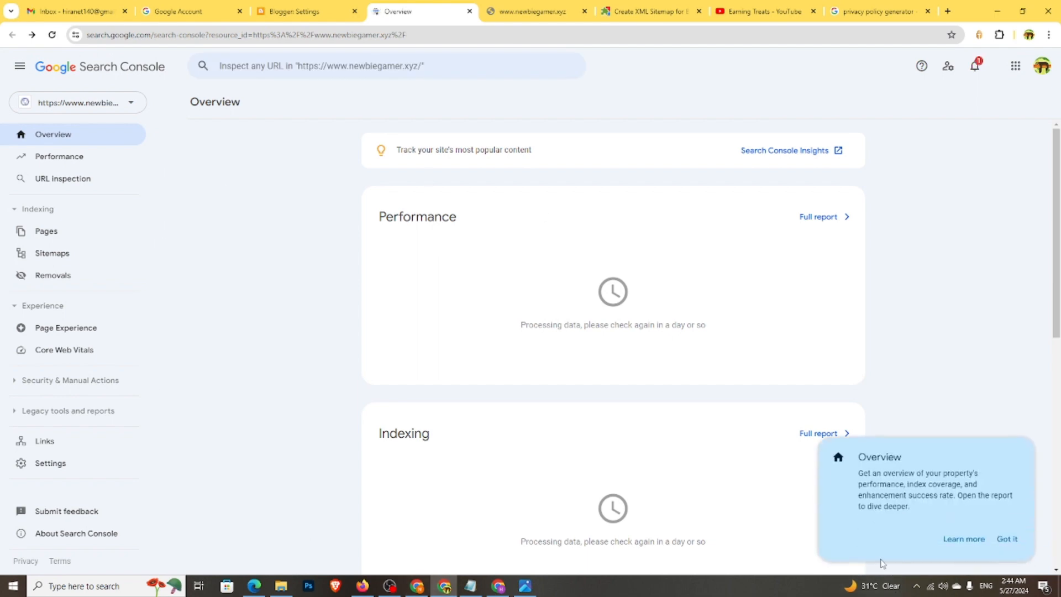
{"action": "left_click", "coordinate": [1004, 540]}
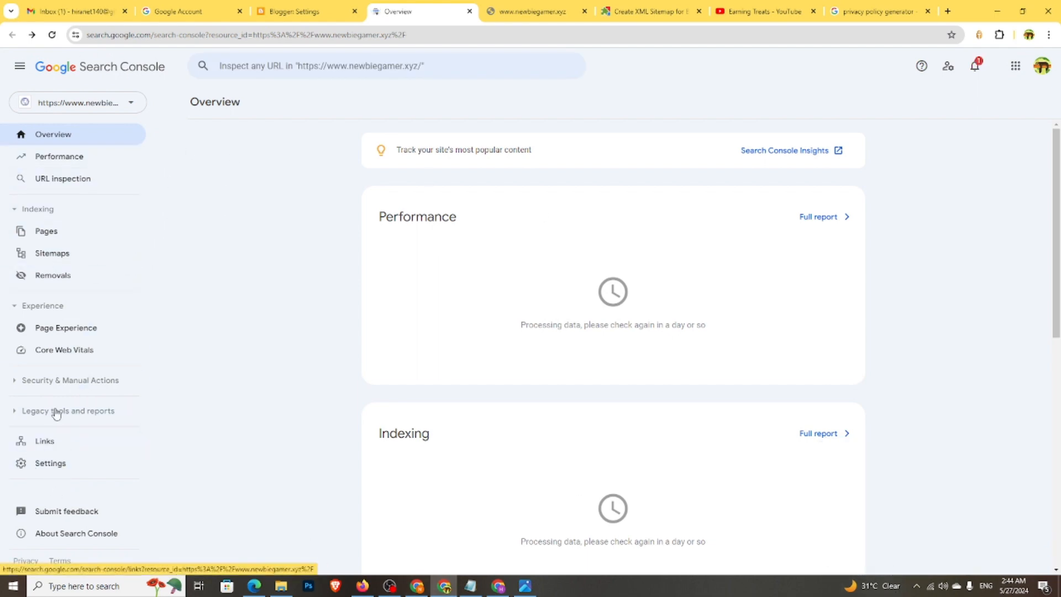
{"action": "left_click", "coordinate": [59, 254]}
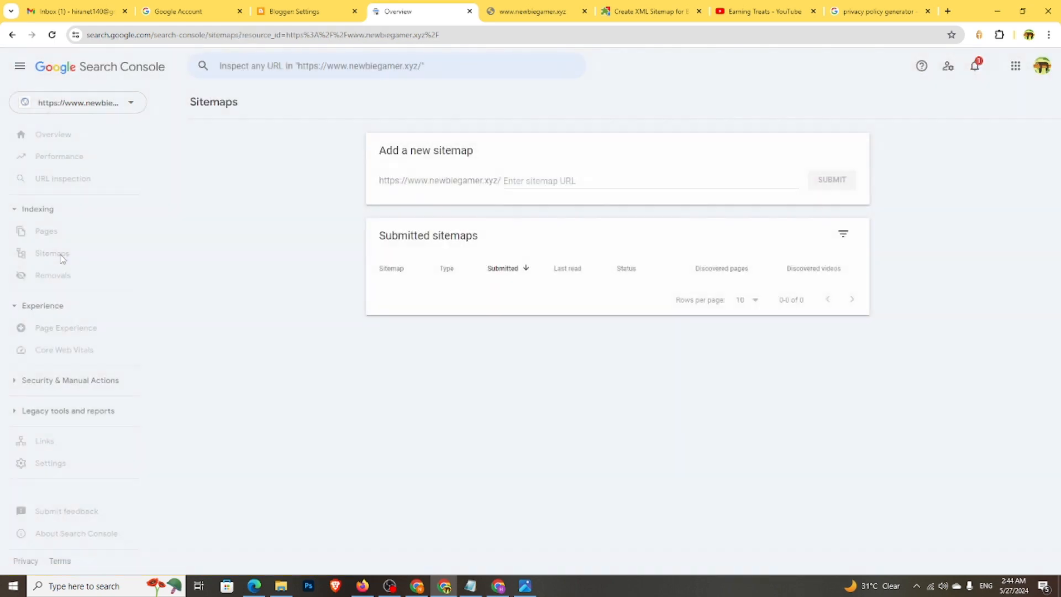
{"action": "left_click", "coordinate": [613, 10]}
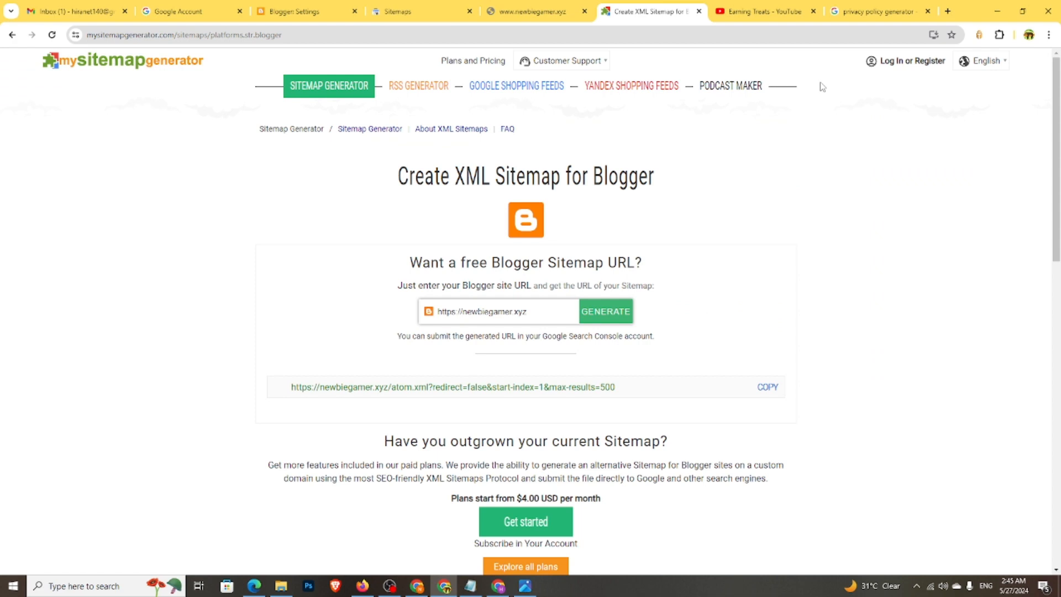
{"action": "left_click", "coordinate": [11, 35]}
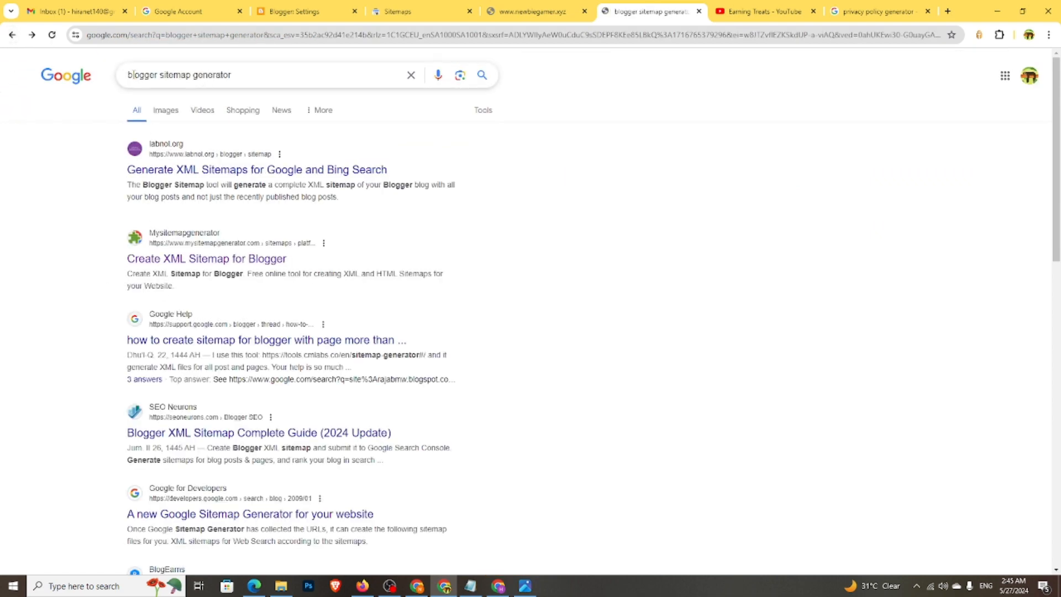
{"action": "left_click", "coordinate": [187, 261]}
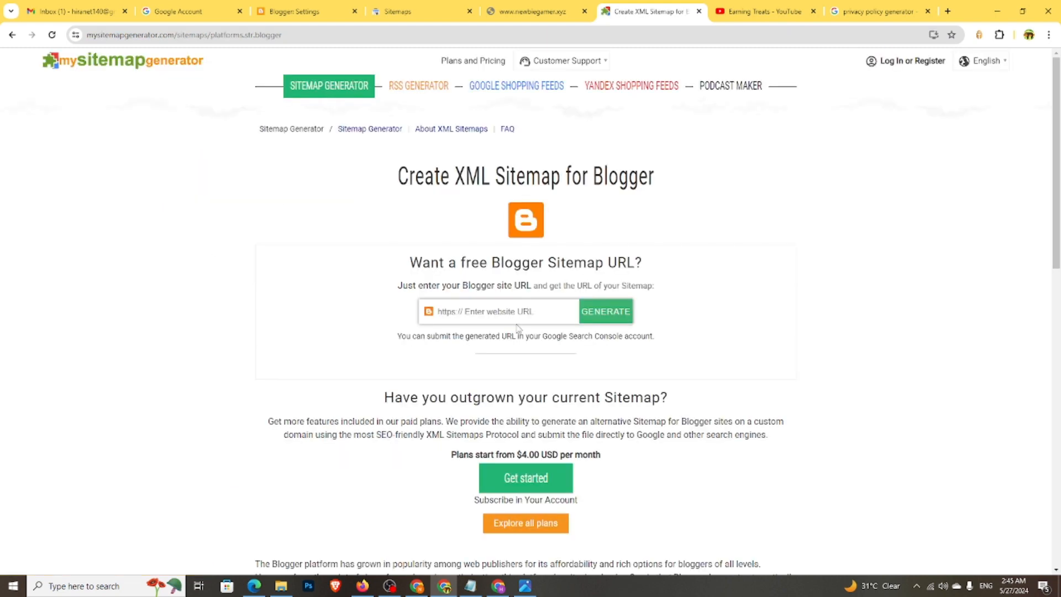
{"action": "left_click", "coordinate": [517, 312]}
{"action": "left_click", "coordinate": [508, 341]}
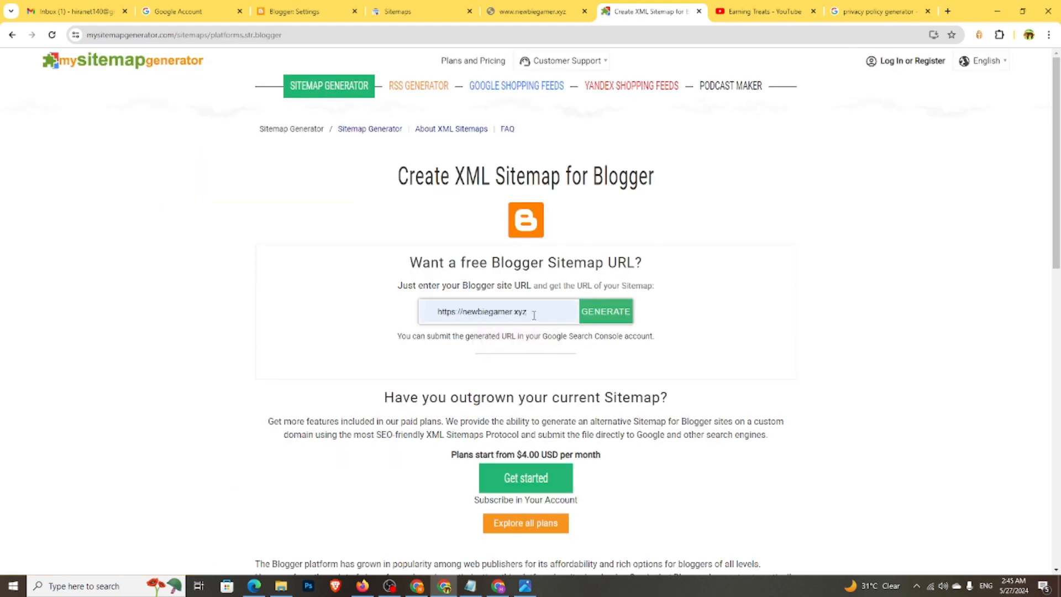
{"action": "left_click", "coordinate": [605, 311]}
{"action": "left_click", "coordinate": [460, 388]}
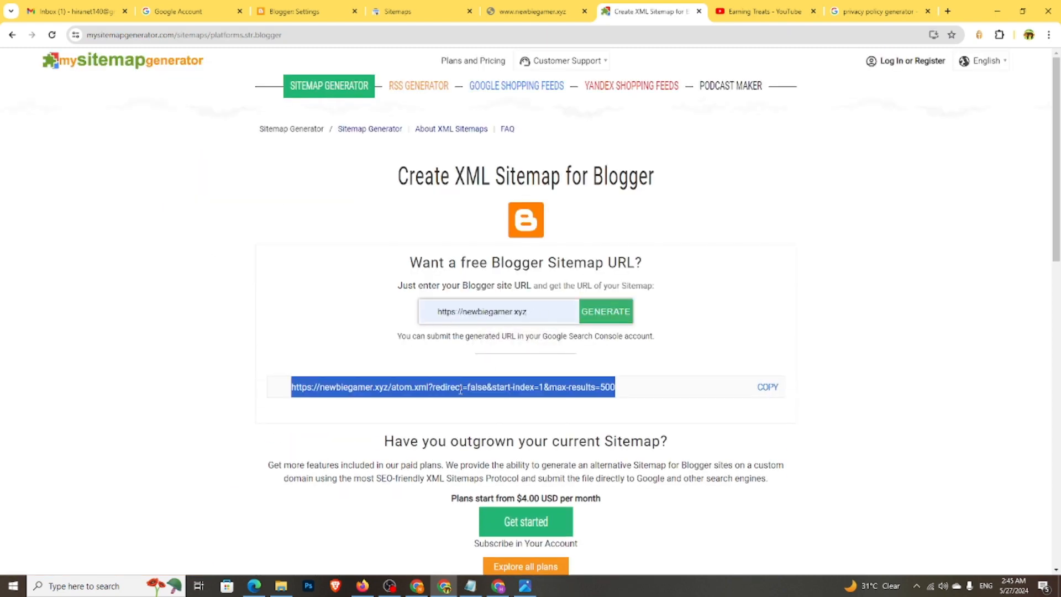
{"action": "left_click", "coordinate": [387, 11]}
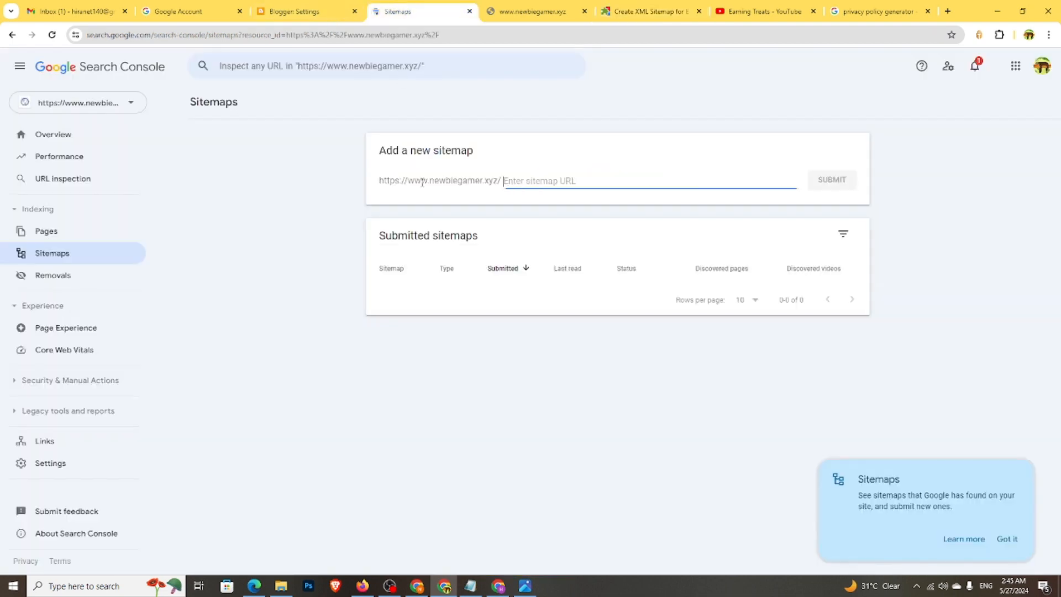
- Submit the blog's atom.xml sitemap after removing the repeated domain from the pasted address
{"action": "right_click", "coordinate": [532, 181]}
{"action": "left_click", "coordinate": [552, 285]}
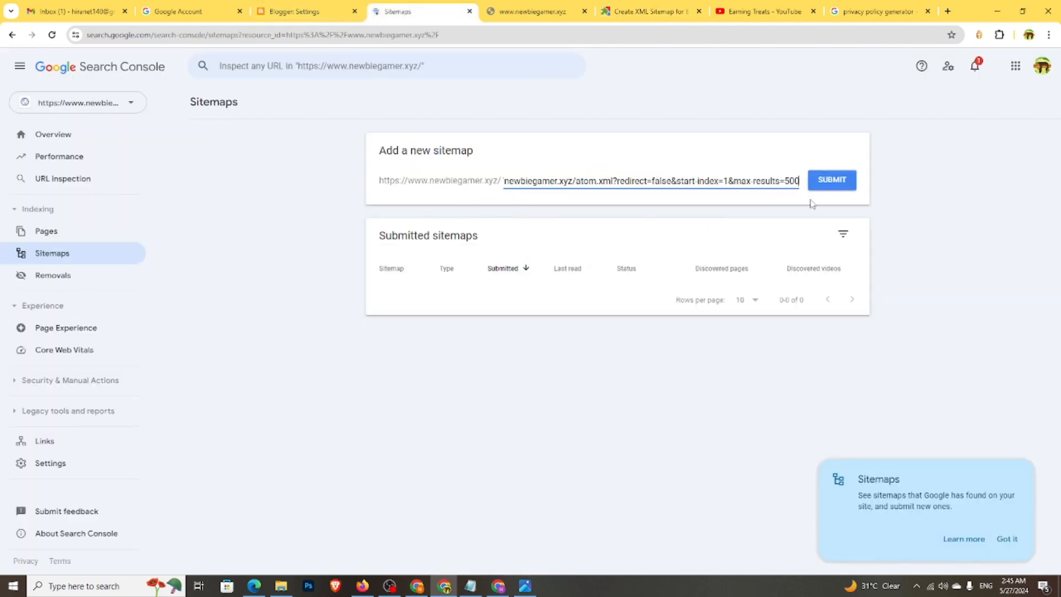
{"action": "left_click", "coordinate": [845, 185]}
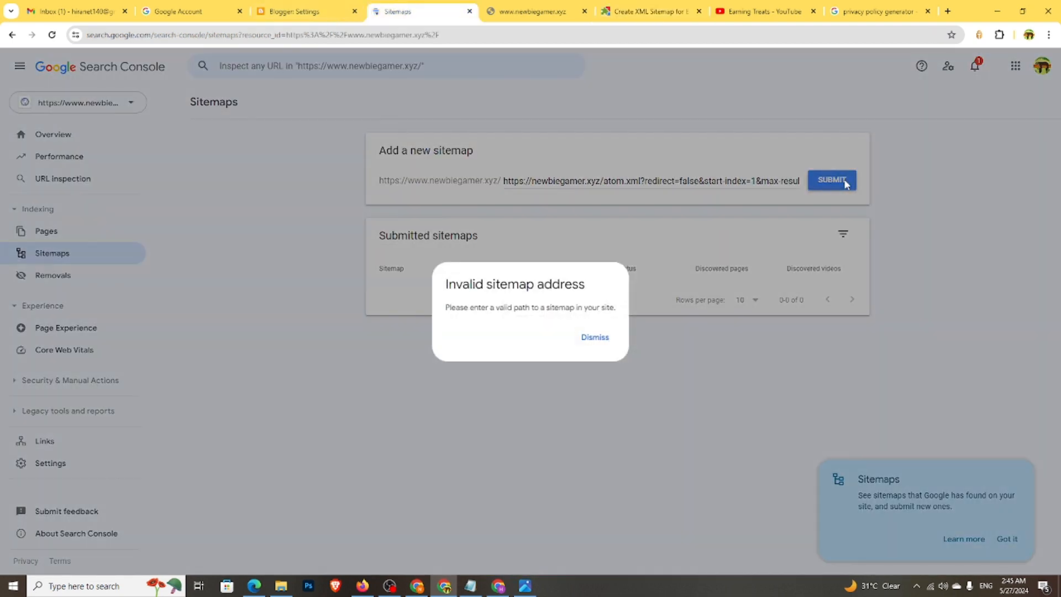
{"action": "left_click", "coordinate": [590, 342]}
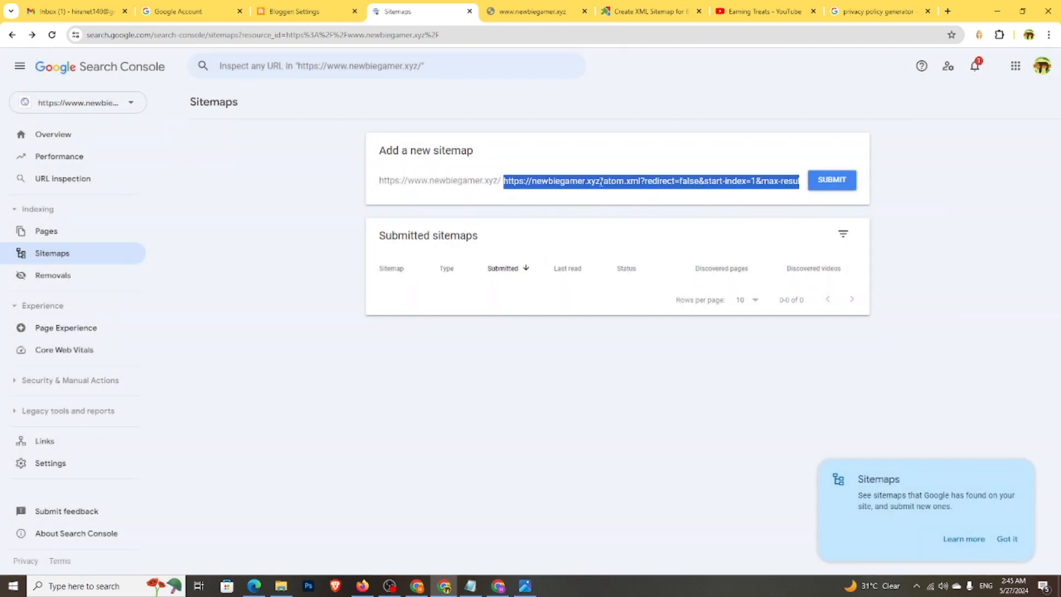
{"action": "left_click_drag", "start_coordinate": [602, 181], "coordinate": [490, 178]}
{"action": "key", "text": "BackSpace"}
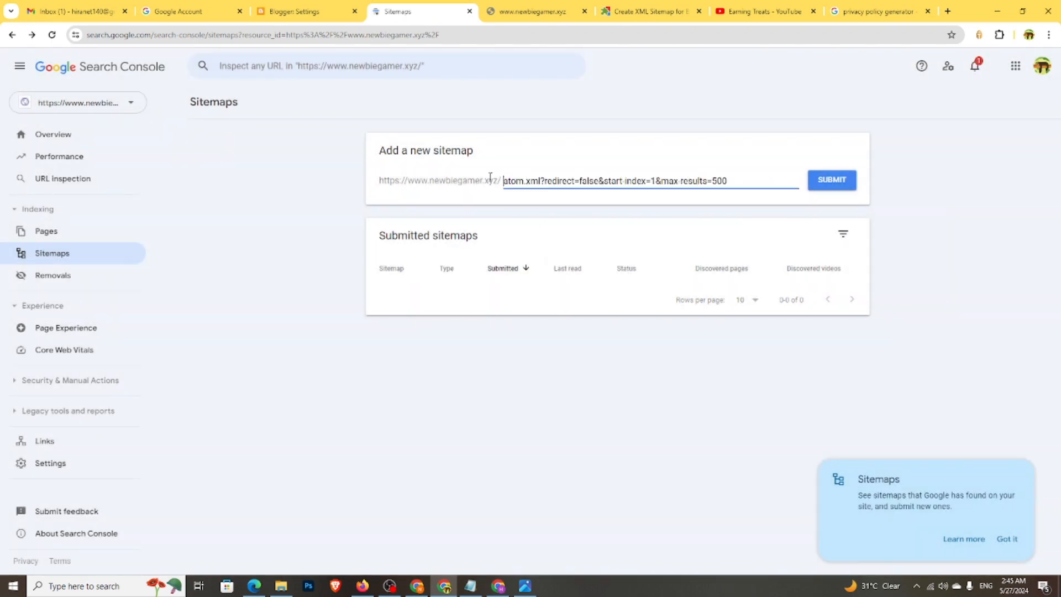
{"action": "left_click", "coordinate": [830, 180]}
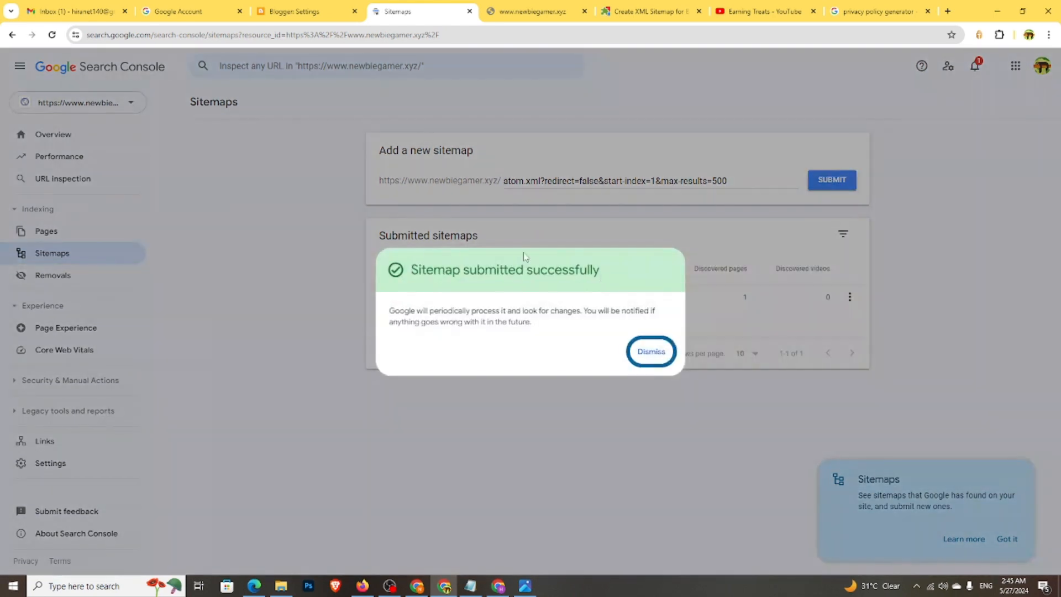
{"action": "left_click", "coordinate": [650, 352]}
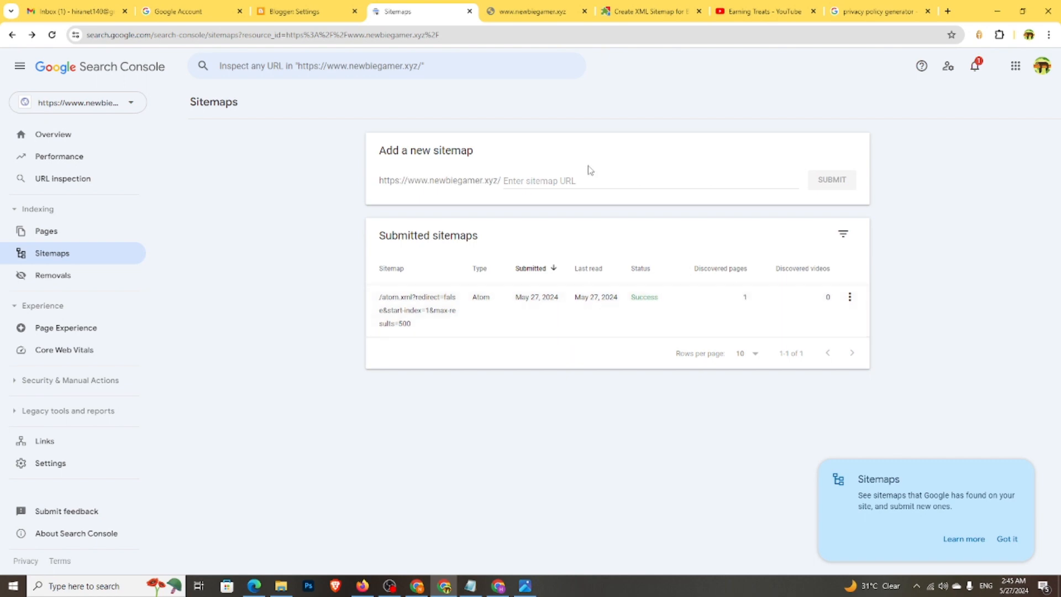
- Clear the typed sitemap.xml entry and go back to Blogger's Crawlers and indexing settings
{"action": "left_click", "coordinate": [534, 182]}
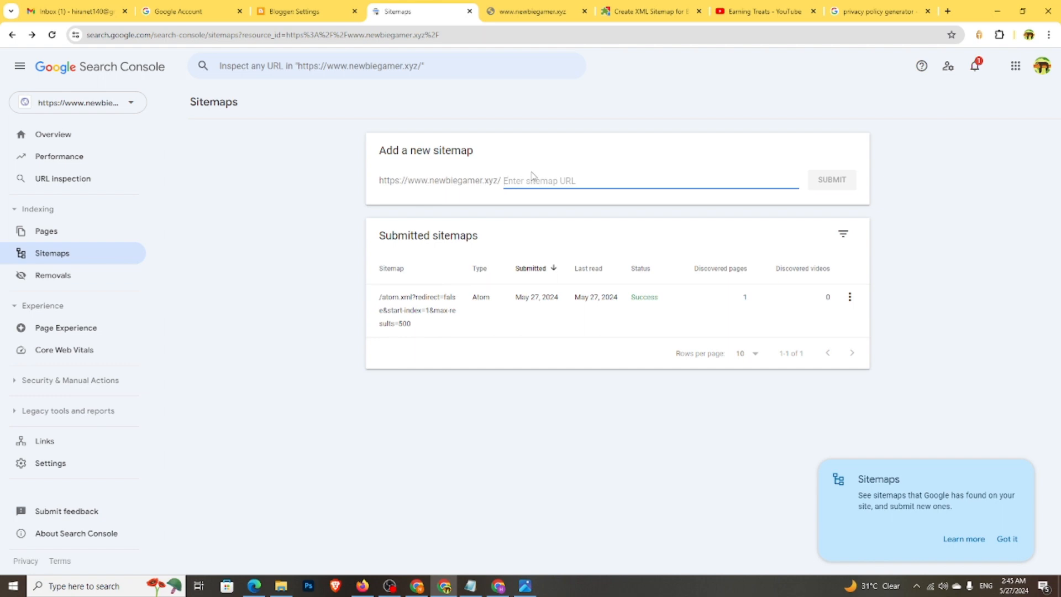
{"action": "type", "text": "sitemap.xml"}
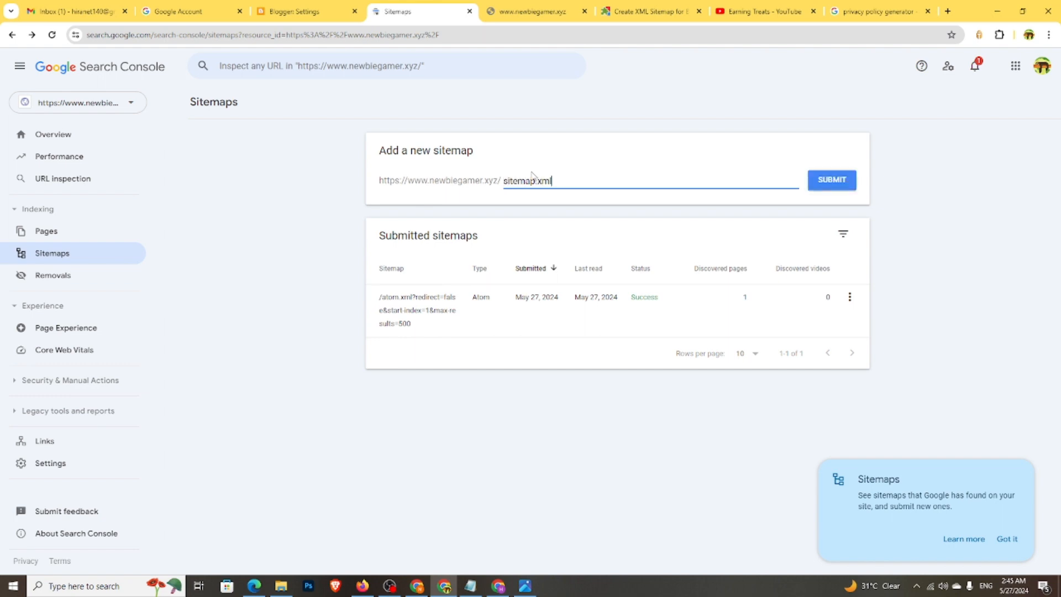
{"action": "left_click_drag", "start_coordinate": [553, 182], "coordinate": [457, 184]}
{"action": "key", "text": "BackSpace"}
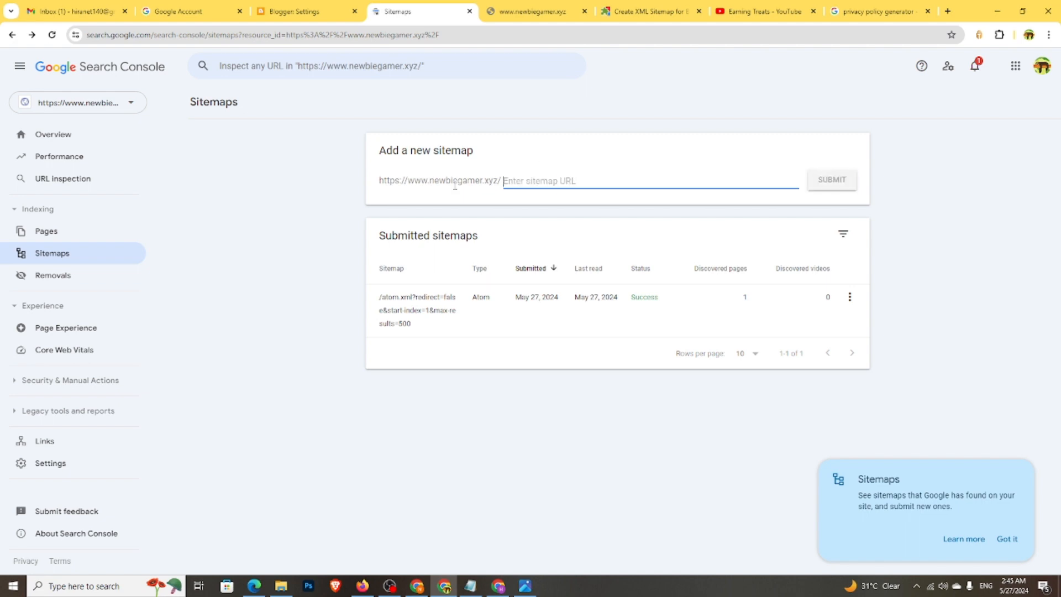
{"action": "left_click", "coordinate": [319, 8]}
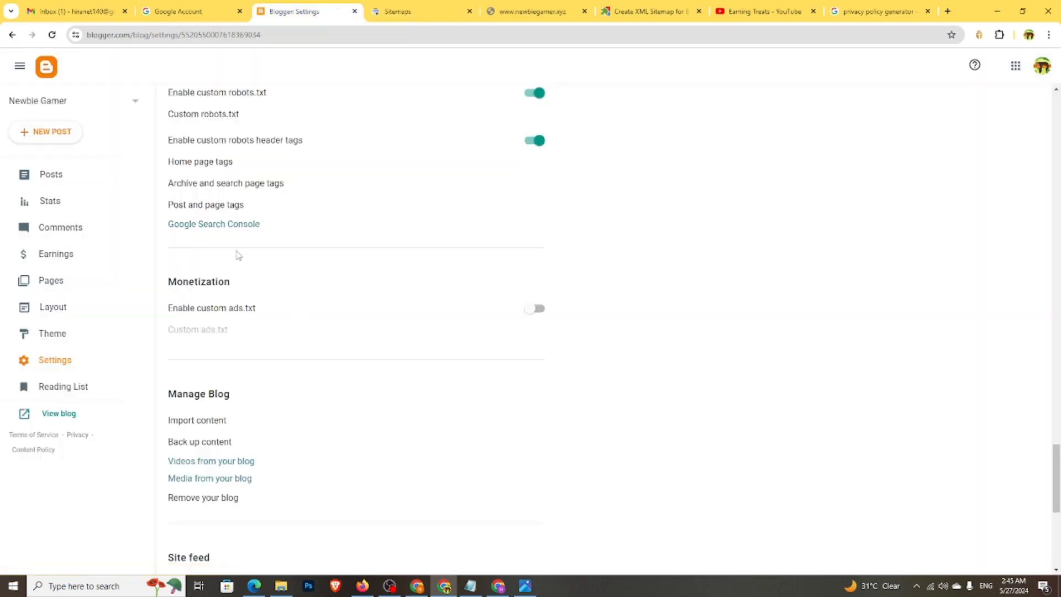
{"action": "scroll", "coordinate": [274, 328], "scroll_direction": "up", "scroll_amount": 2}
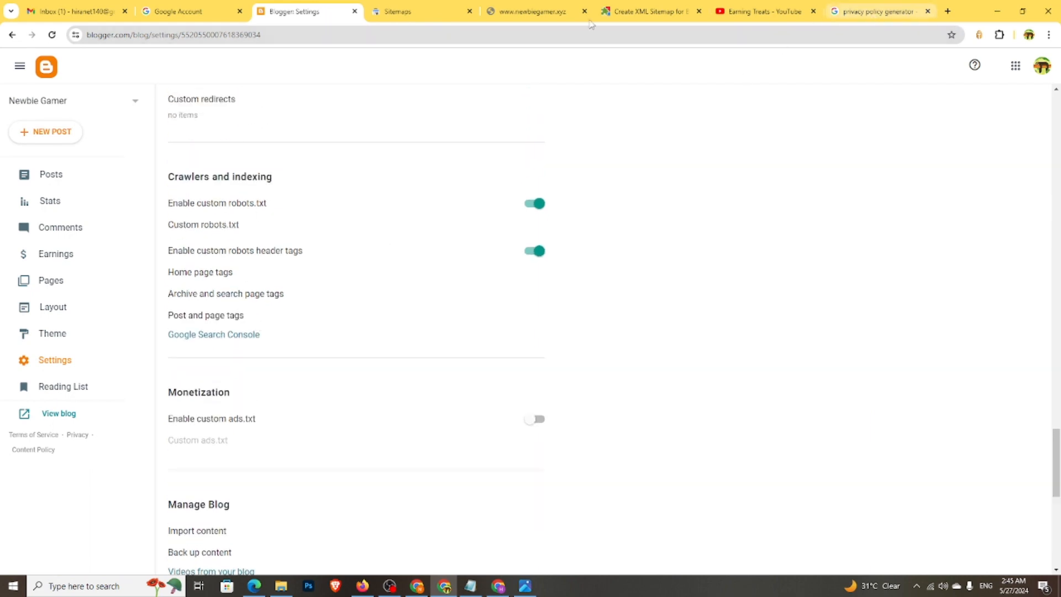
{"action": "left_click", "coordinate": [635, 11]}
- Search Google for 'custom robots.txt generator for blogger' and open the labnol Blogger XML Sitemaps result
{"action": "left_click", "coordinate": [12, 34]}
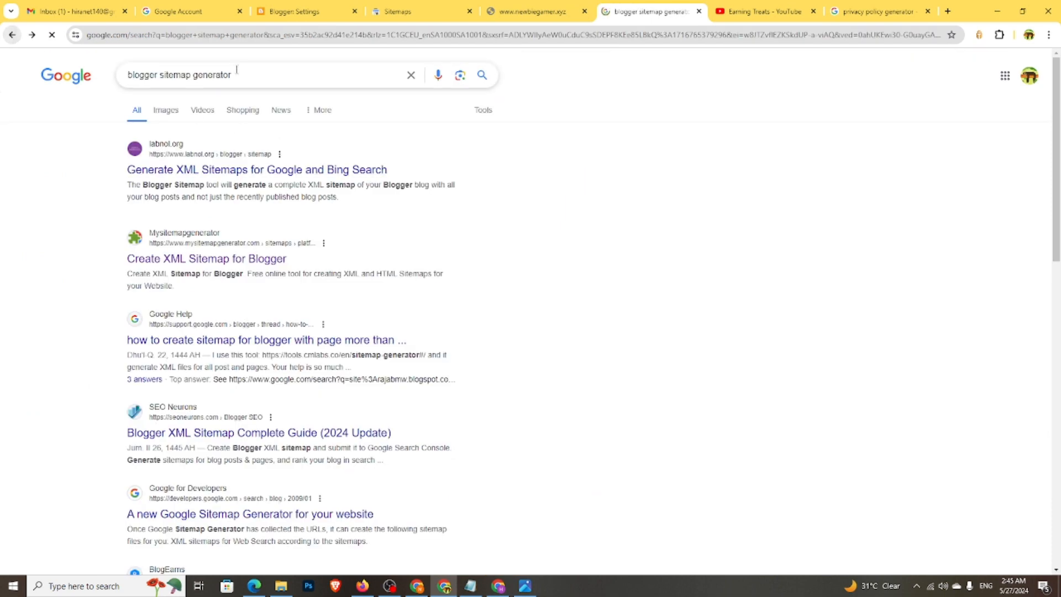
{"action": "left_click_drag", "start_coordinate": [191, 72], "coordinate": [70, 76]}
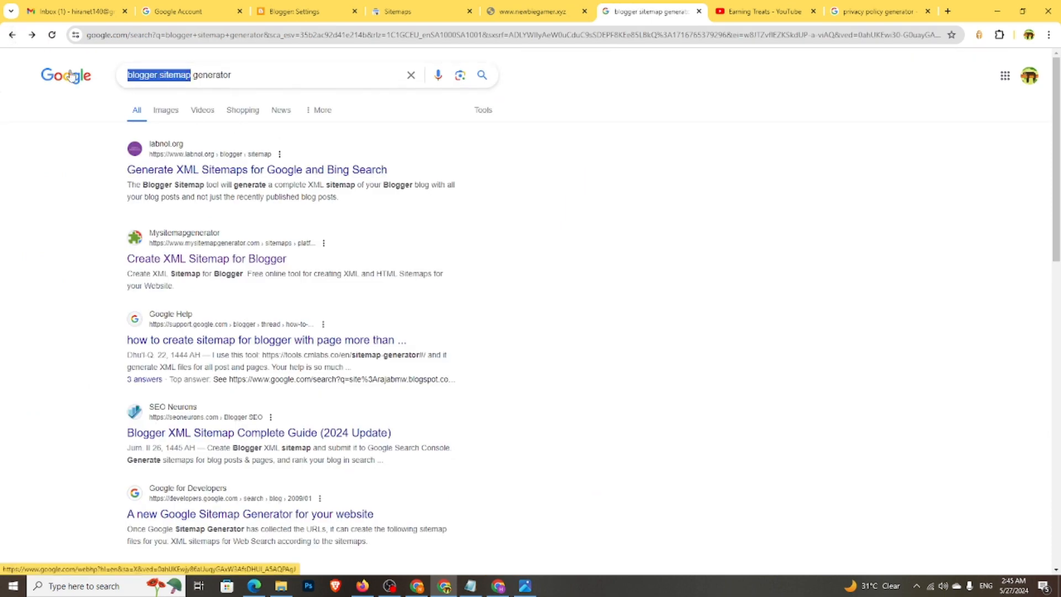
{"action": "type", "text": "custom"}
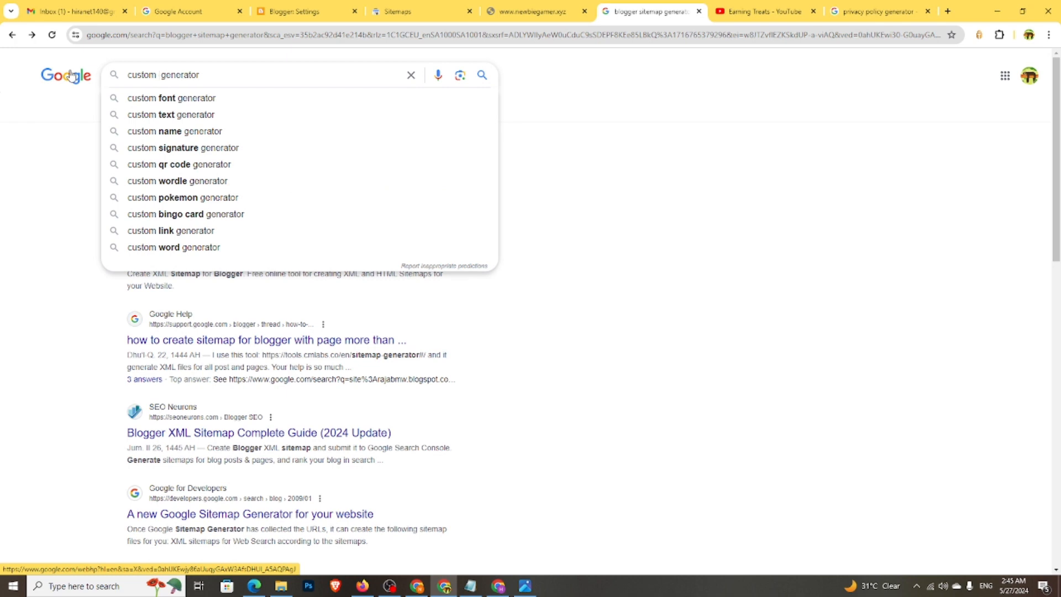
{"action": "type", "text": " r"}
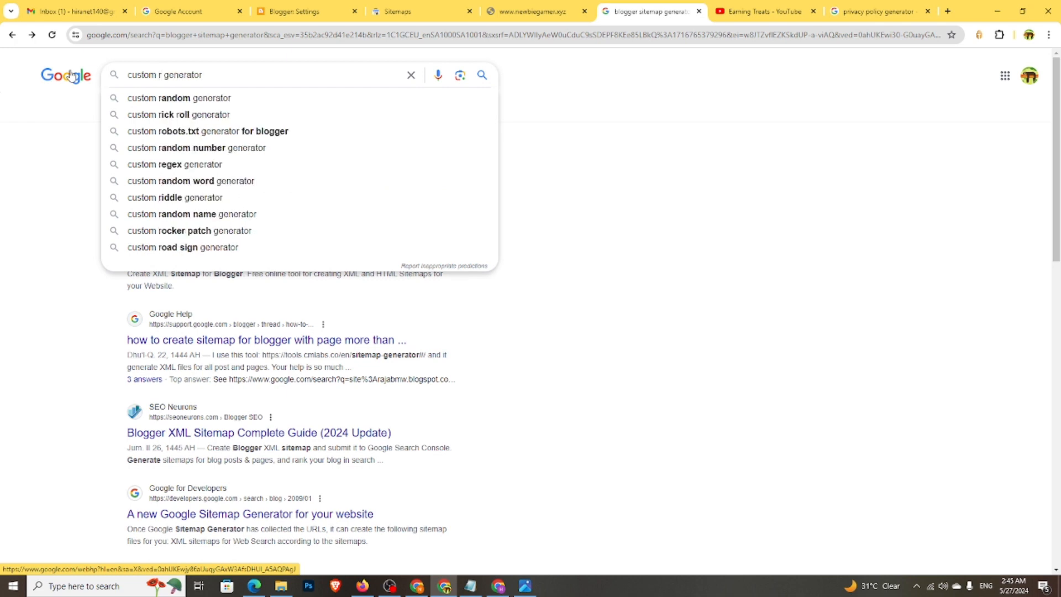
{"action": "type", "text": "obot"}
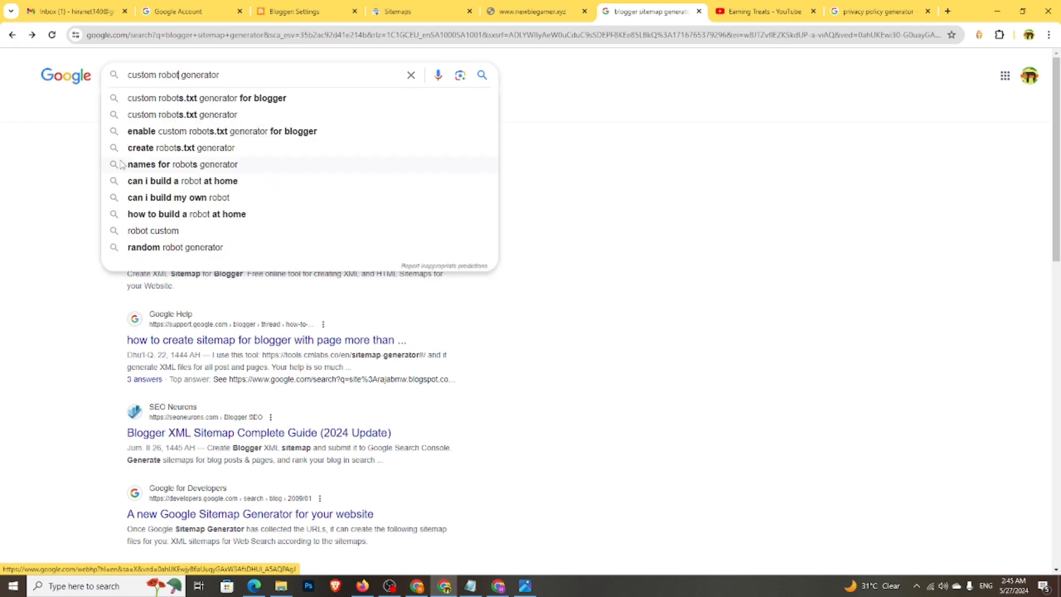
{"action": "left_click", "coordinate": [165, 98]}
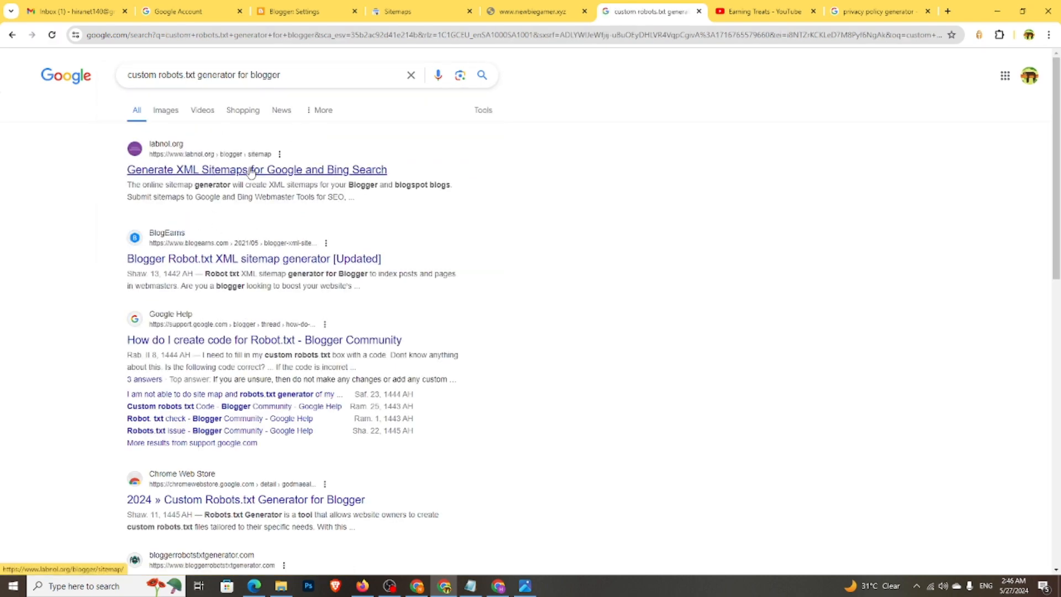
{"action": "left_click", "coordinate": [221, 173]}
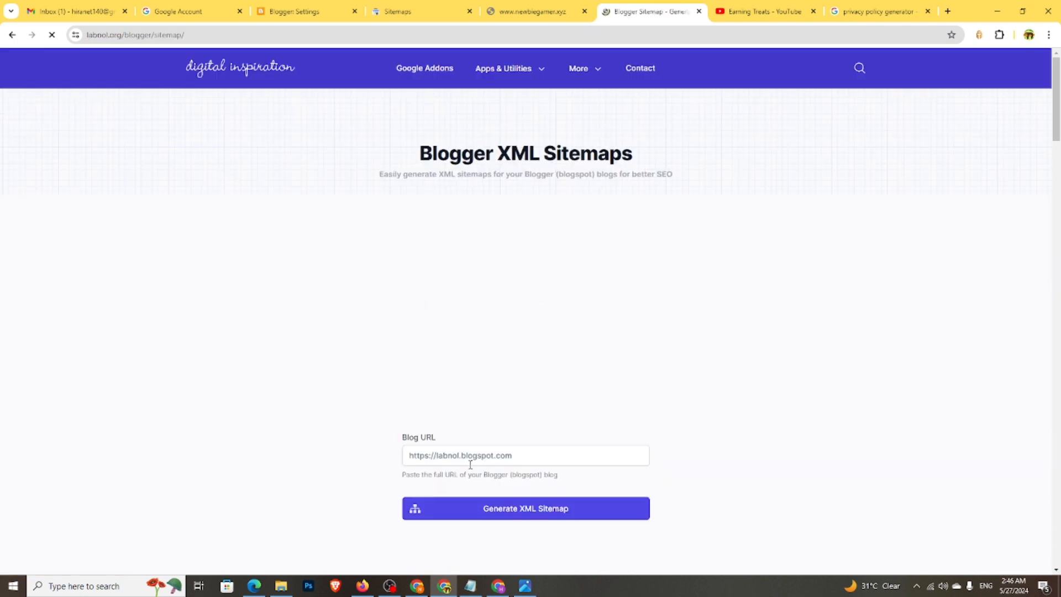
{"action": "right_click", "coordinate": [471, 461]}
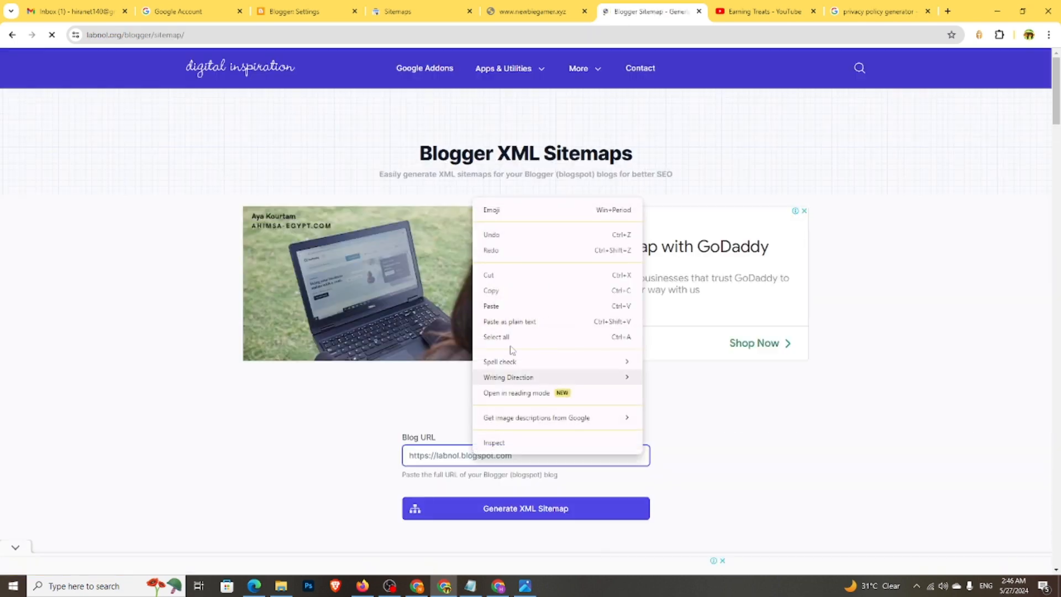
{"action": "left_click", "coordinate": [491, 306]}
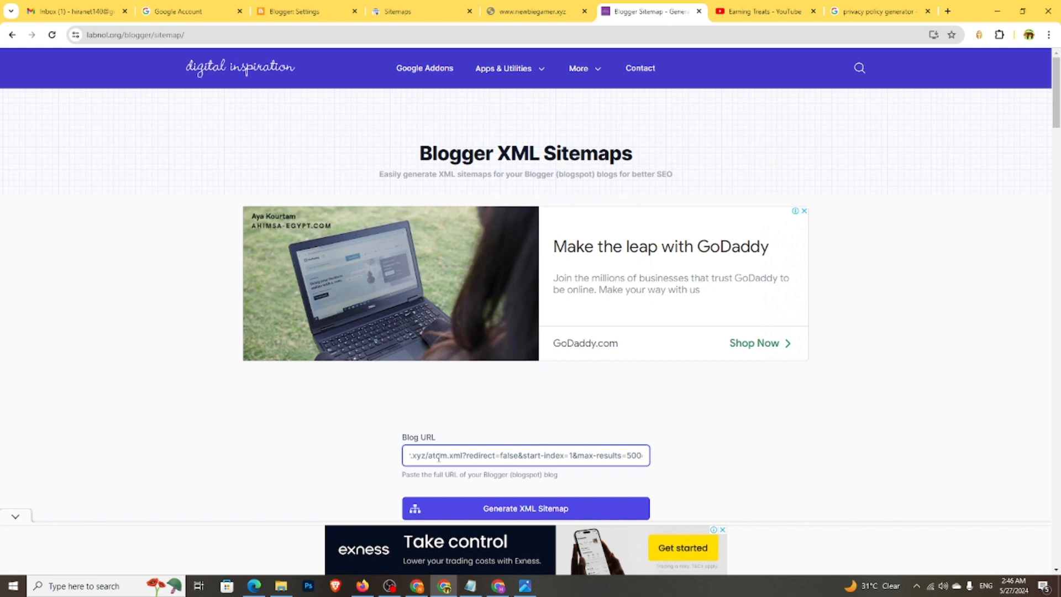
{"action": "left_click_drag", "start_coordinate": [426, 455], "coordinate": [684, 458]}
{"action": "type", "text": "https://newbiegamer.xyz"}
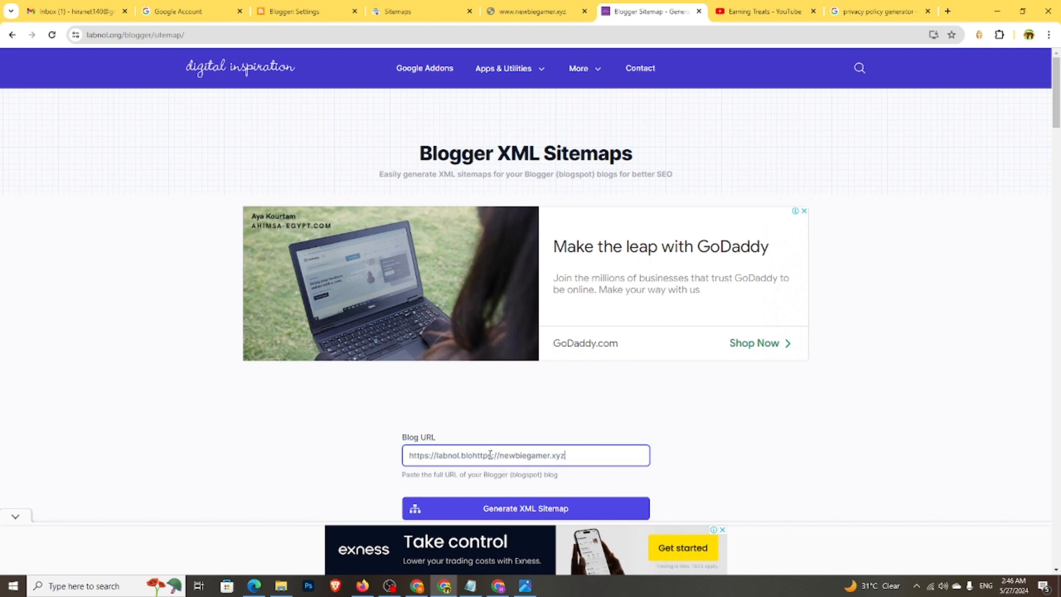
{"action": "left_click_drag", "start_coordinate": [473, 454], "coordinate": [363, 456]}
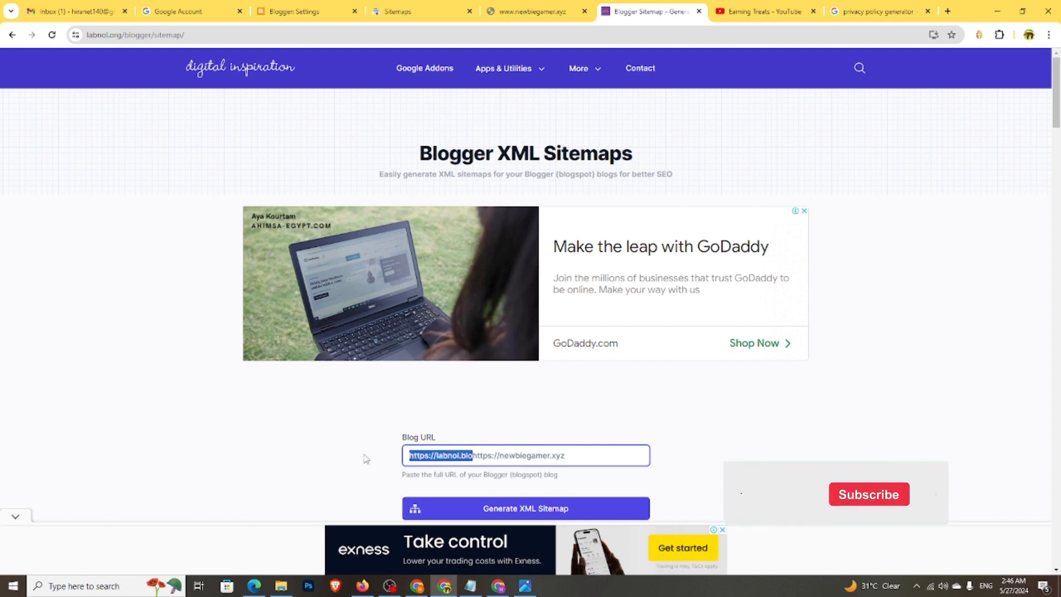
{"action": "key", "text": "BackSpace"}
{"action": "scroll", "coordinate": [512, 440], "scroll_direction": "down", "scroll_amount": 4}
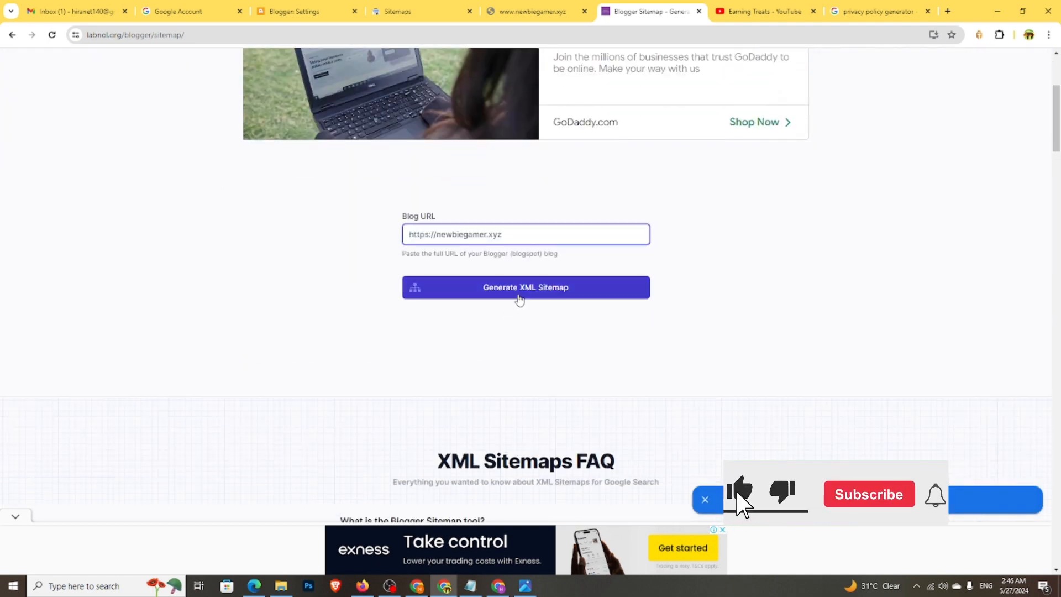
{"action": "left_click", "coordinate": [486, 287]}
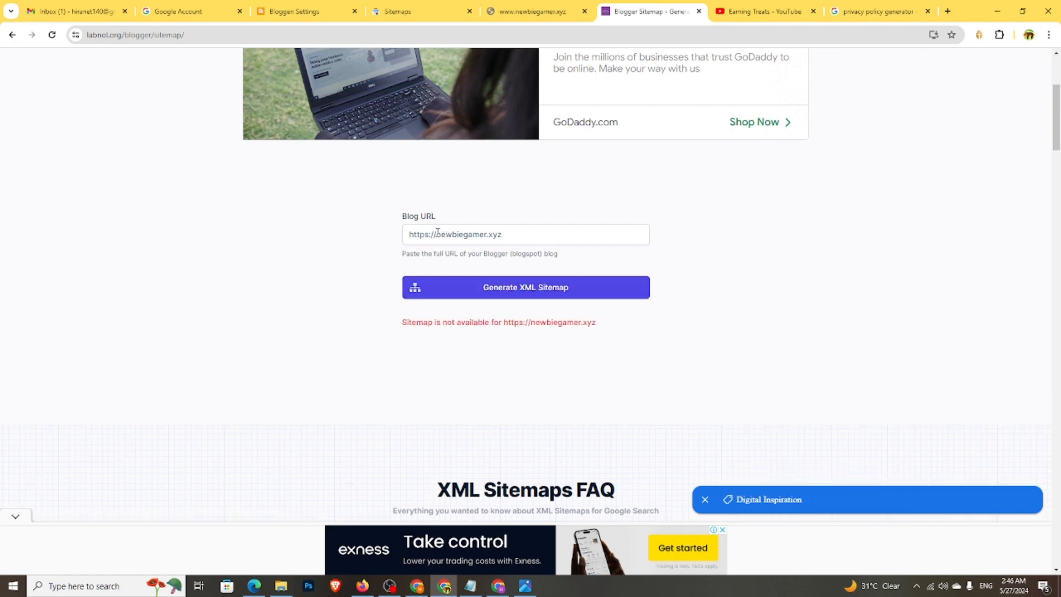
{"action": "left_click_drag", "start_coordinate": [438, 232], "coordinate": [381, 234]}
{"action": "key", "text": "BackSpace"}
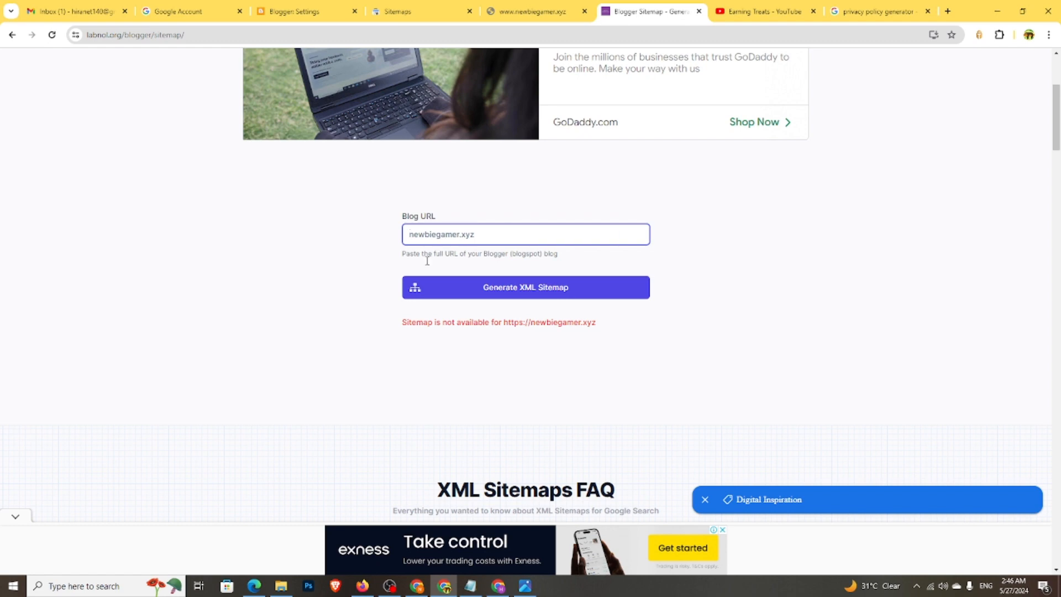
{"action": "left_click", "coordinate": [531, 291]}
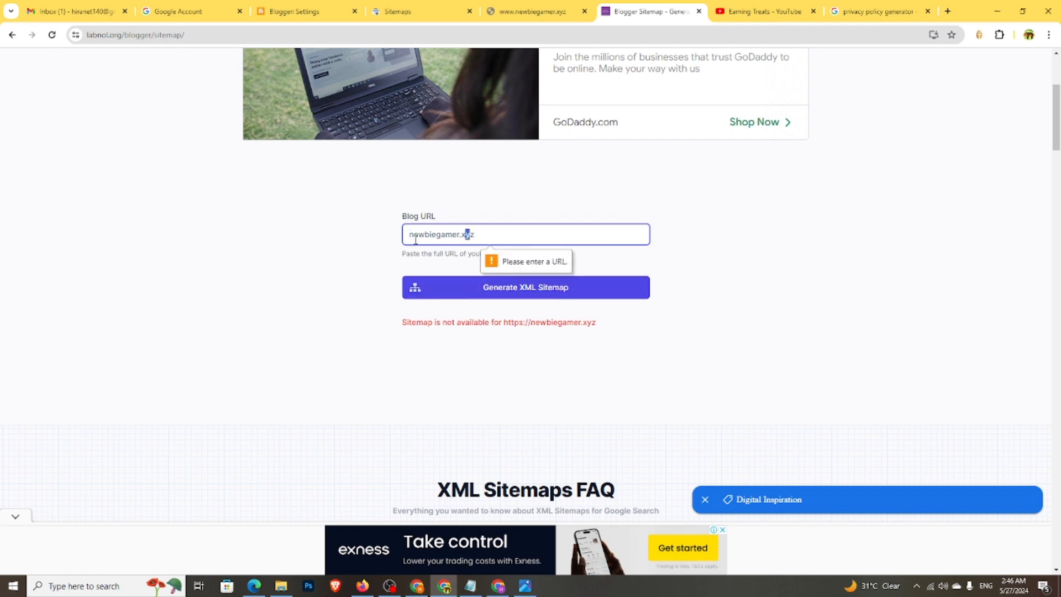
{"action": "type", "text": "www."}
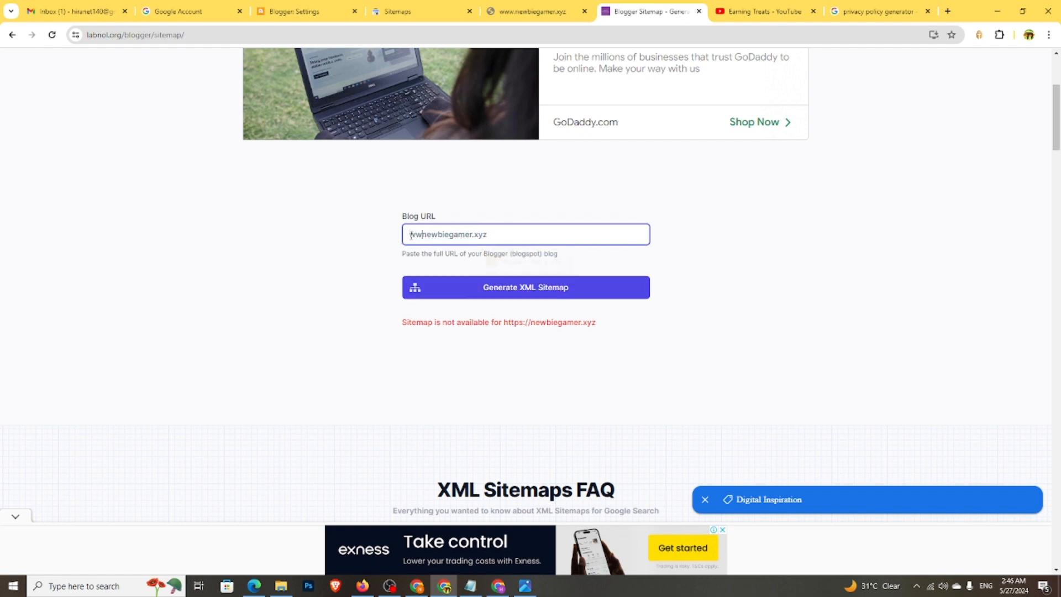
{"action": "left_click", "coordinate": [457, 287]}
{"action": "left_click", "coordinate": [449, 293]}
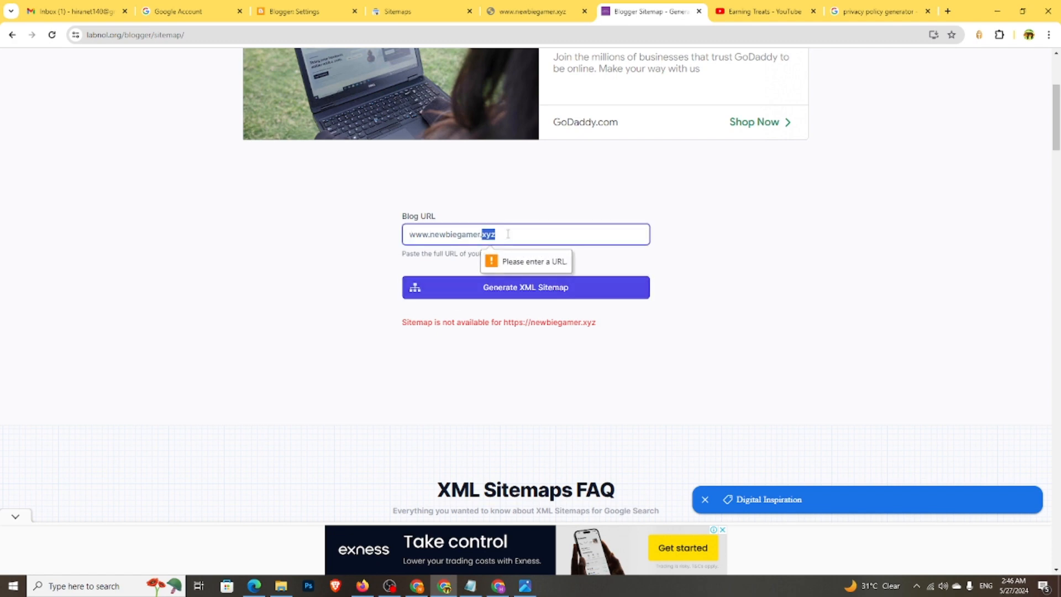
{"action": "triple_click", "coordinate": [491, 234]}
{"action": "right_click", "coordinate": [466, 234]}
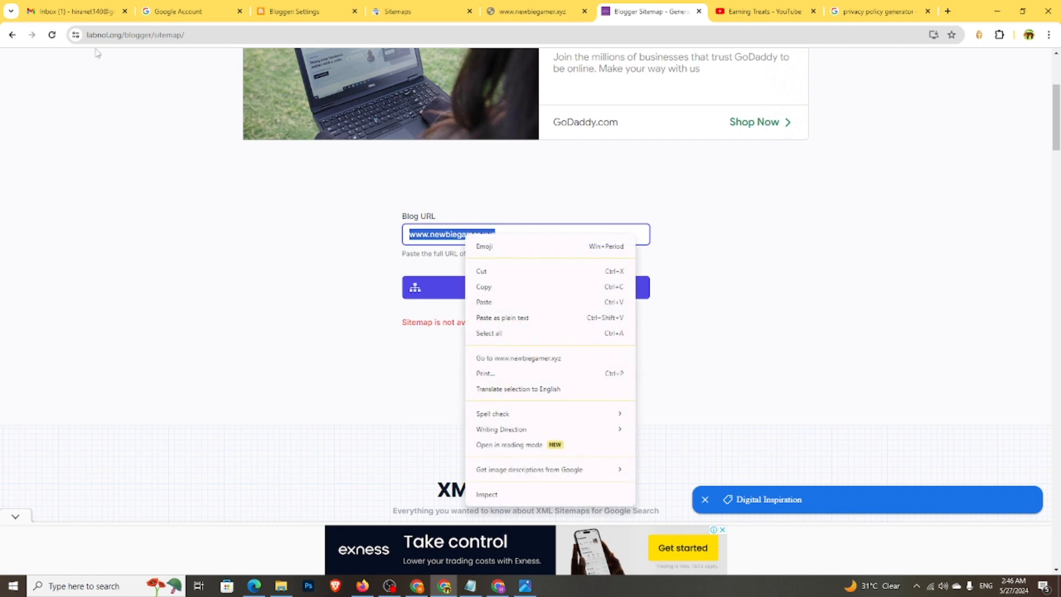
- Open seoptimer.com's Free Robots.txt Generator from the custom robots.txt search results
{"action": "left_click", "coordinate": [11, 35]}
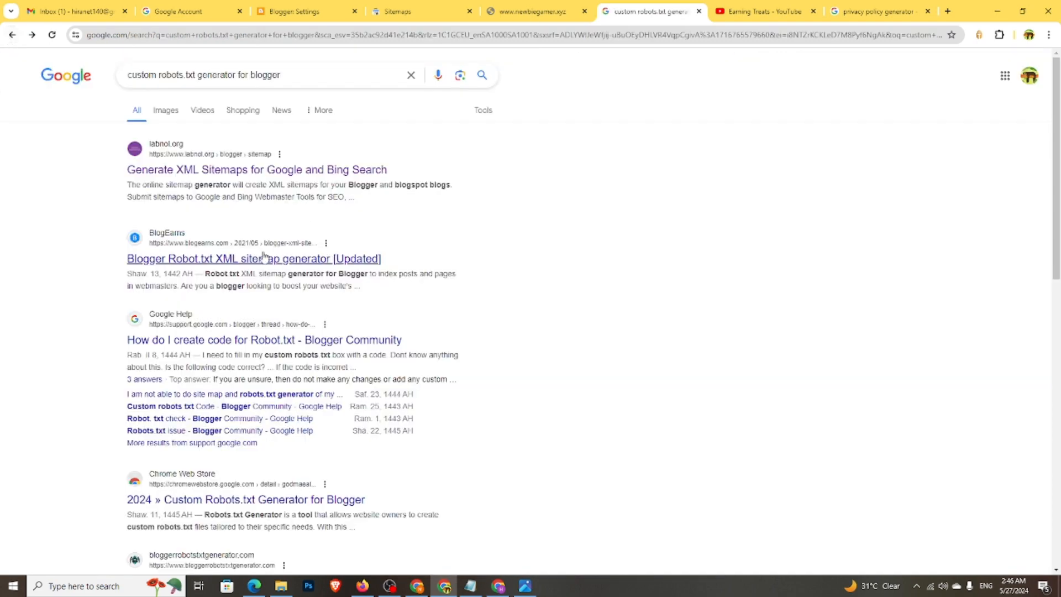
{"action": "scroll", "coordinate": [257, 289], "scroll_direction": "down", "scroll_amount": 5}
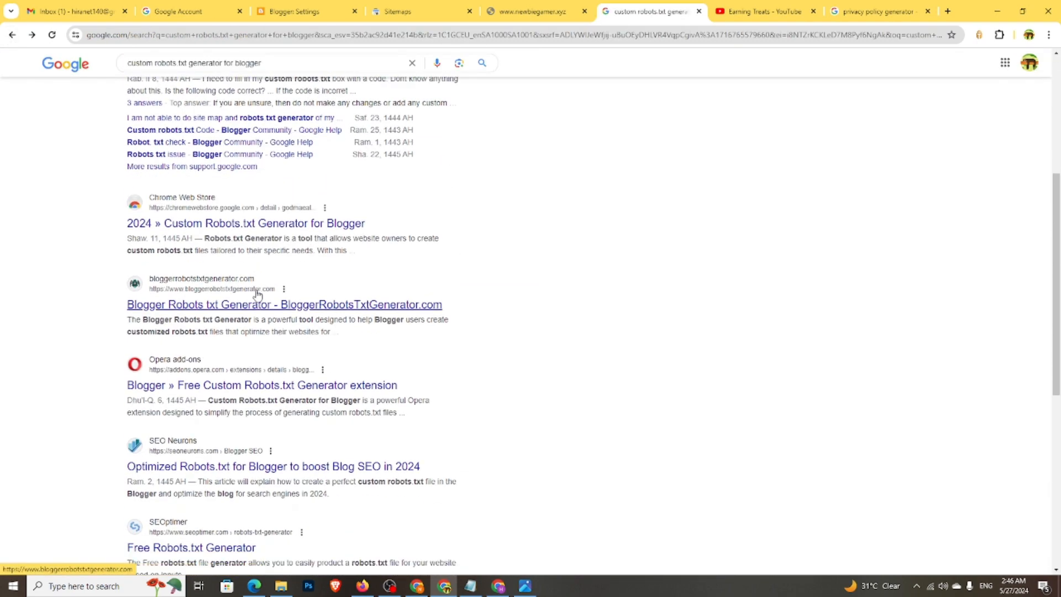
{"action": "scroll", "coordinate": [255, 298], "scroll_direction": "down", "scroll_amount": 3}
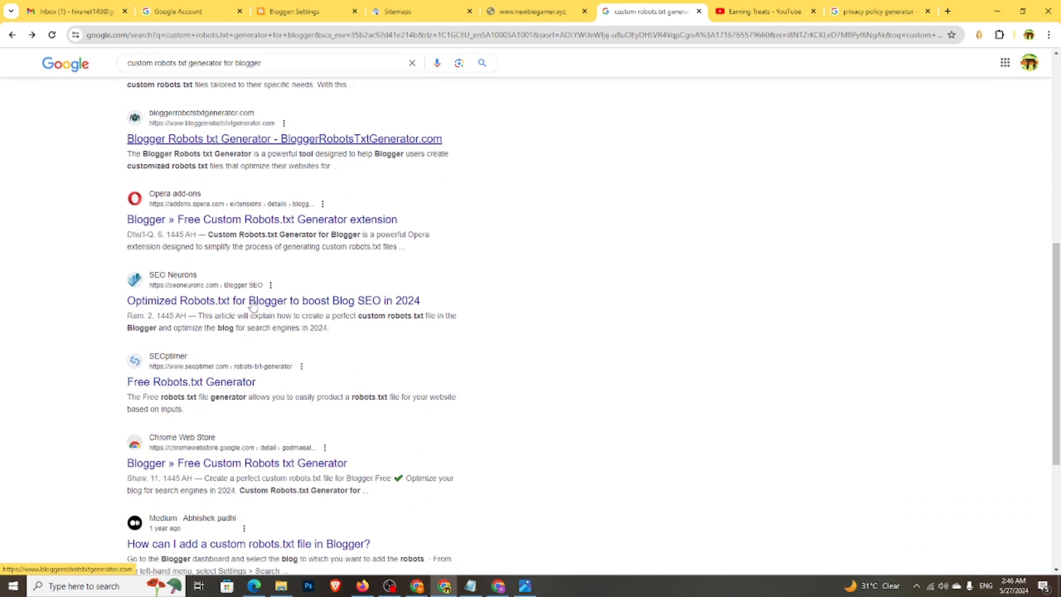
{"action": "left_click", "coordinate": [213, 387]}
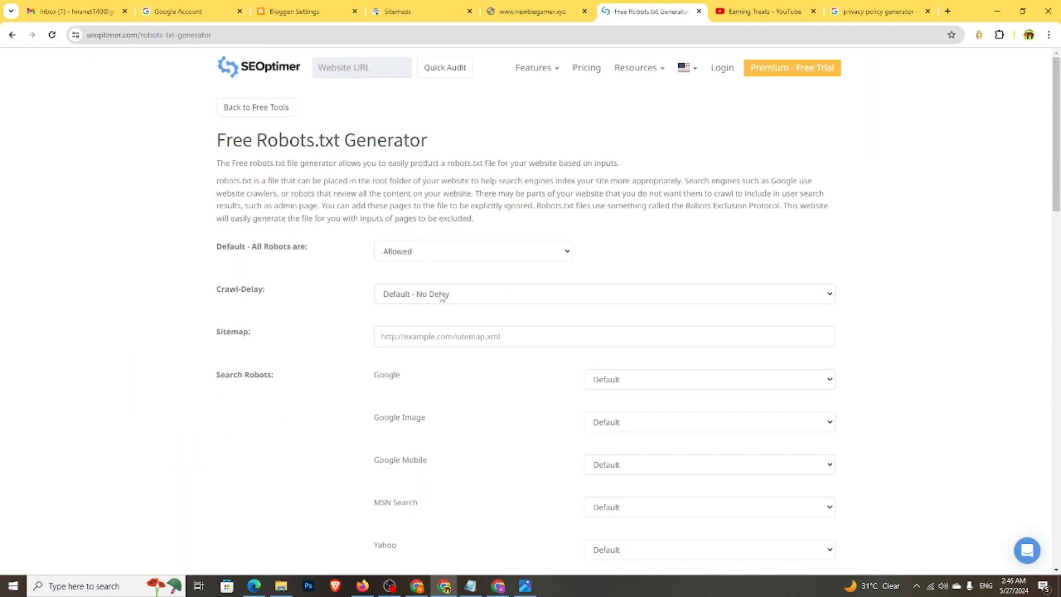
- Fill the Sitemap field with the newbiegamer.xyz address, trimming off the atom.xml feed part
{"action": "left_click", "coordinate": [453, 339]}
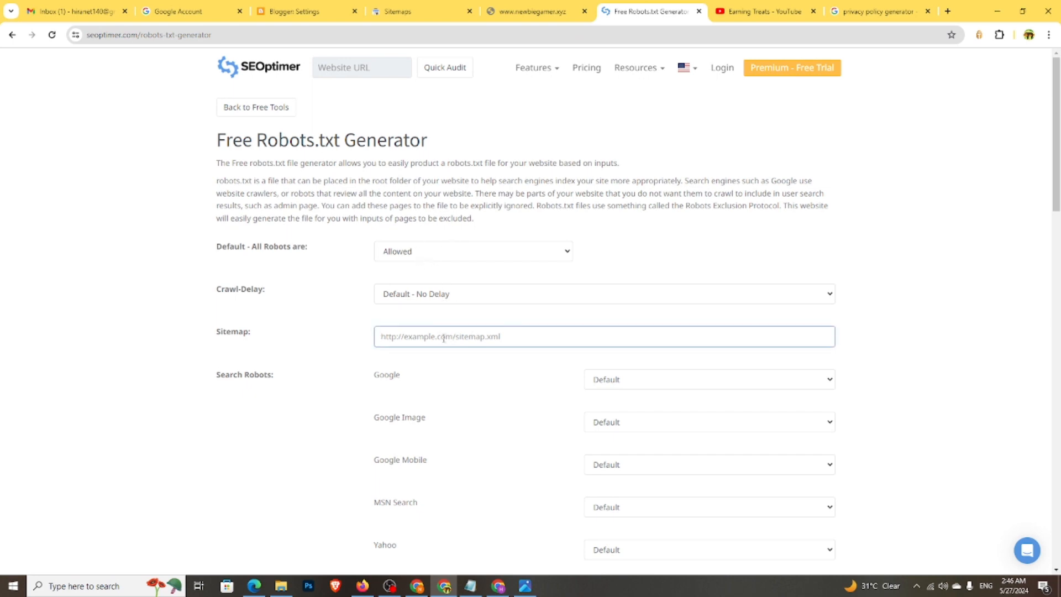
{"action": "right_click", "coordinate": [450, 338]}
{"action": "left_click", "coordinate": [483, 189]}
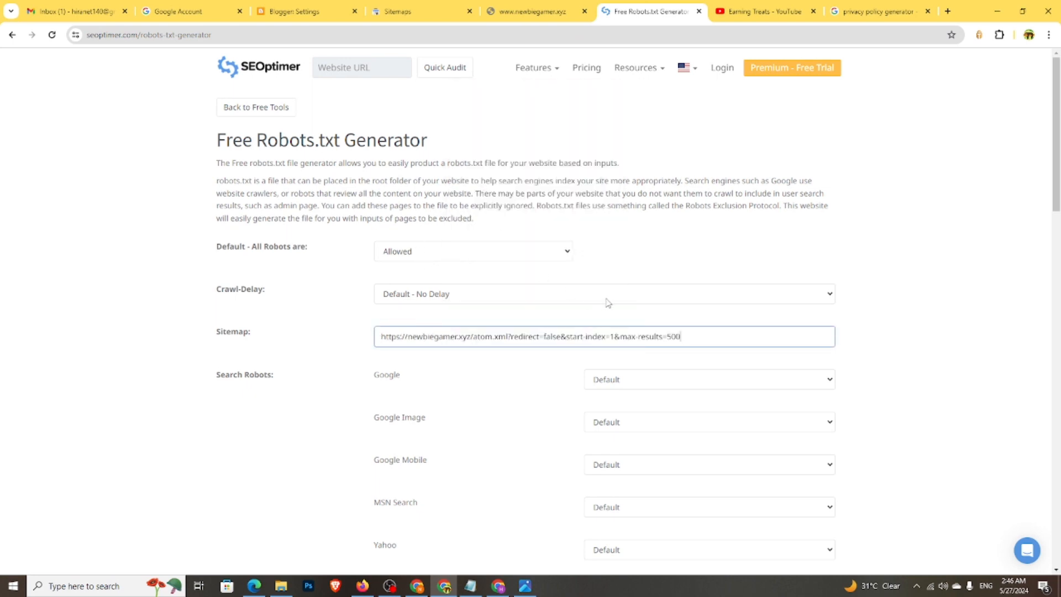
{"action": "left_click_drag", "start_coordinate": [474, 336], "coordinate": [732, 322]}
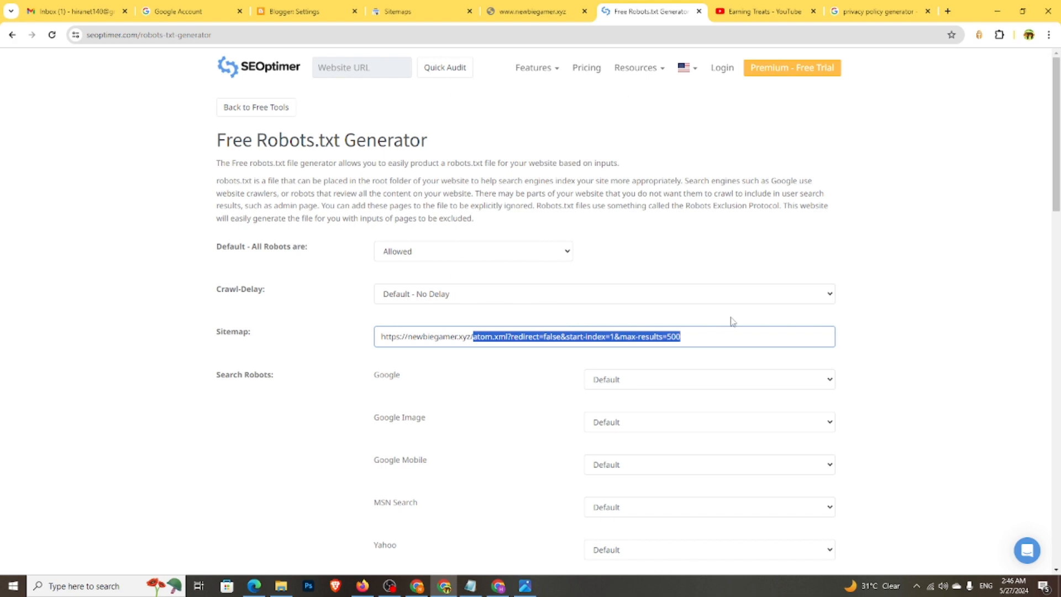
{"action": "key", "text": "BackSpace"}
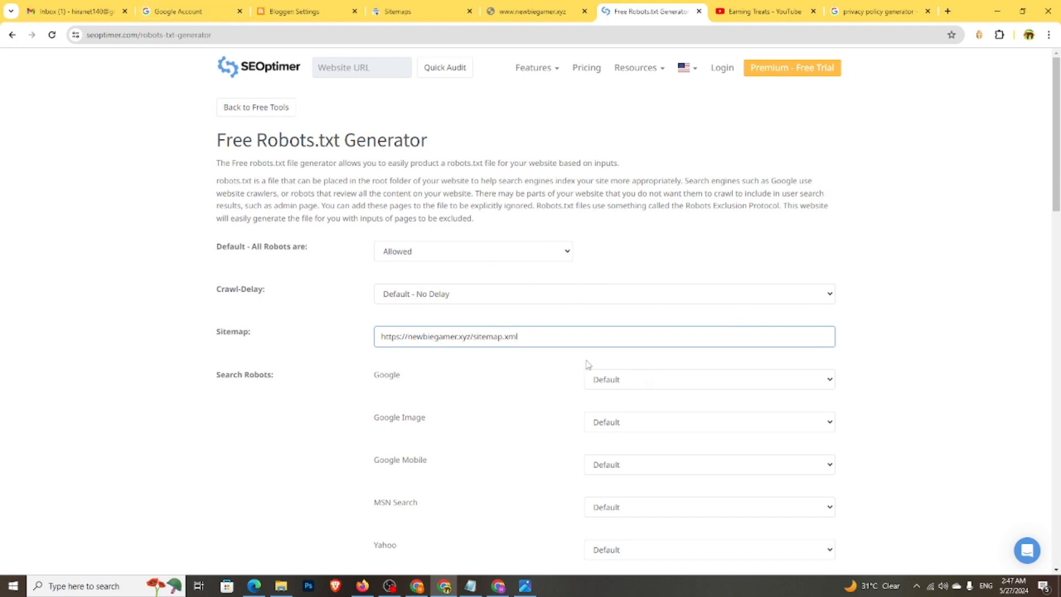
- Set the Google and Google Image robots to Allowed
{"action": "scroll", "coordinate": [588, 365], "scroll_direction": "down", "scroll_amount": 2}
{"action": "left_click", "coordinate": [639, 274]}
{"action": "left_click", "coordinate": [643, 296]}
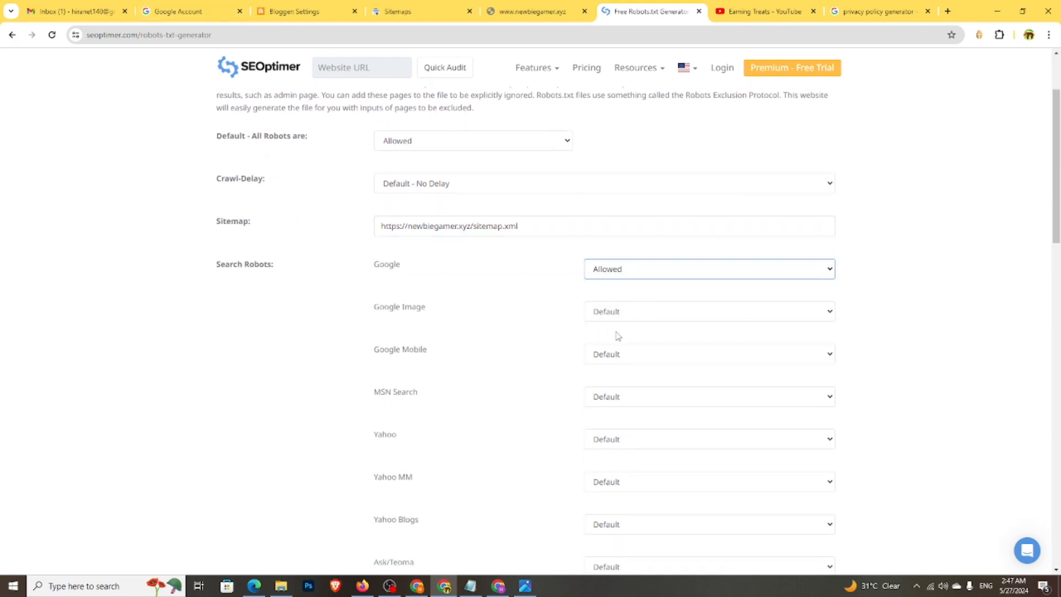
{"action": "left_click", "coordinate": [632, 313]}
{"action": "left_click", "coordinate": [630, 339]}
{"action": "scroll", "coordinate": [635, 370], "scroll_direction": "down", "scroll_amount": 1}
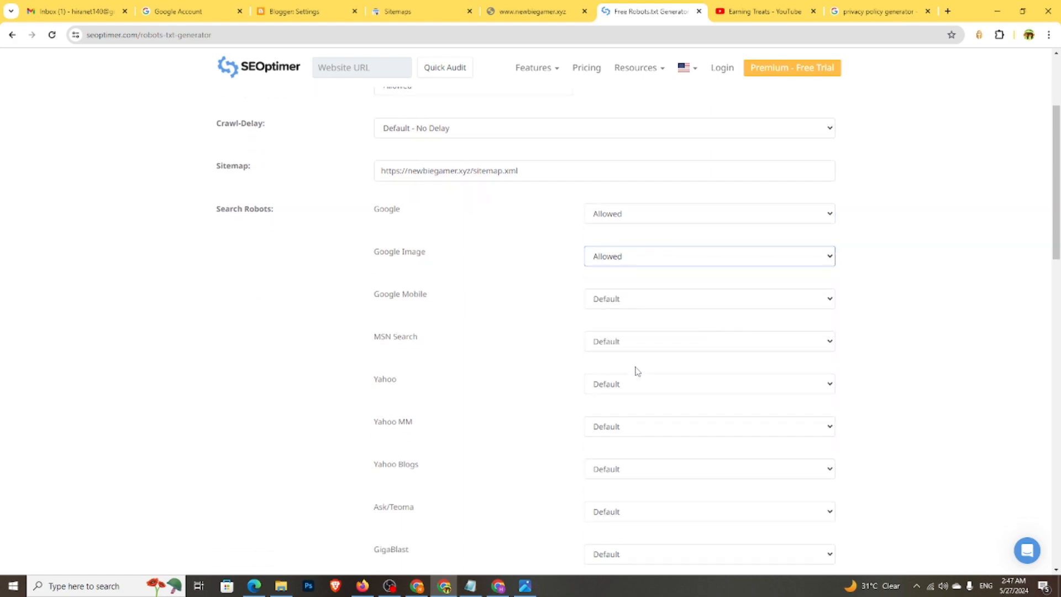
{"action": "scroll", "coordinate": [636, 371], "scroll_direction": "down", "scroll_amount": 1}
- Set the Google Mobile and Baidu crawlers to Allowed
{"action": "left_click", "coordinate": [629, 248]}
{"action": "left_click", "coordinate": [632, 270]}
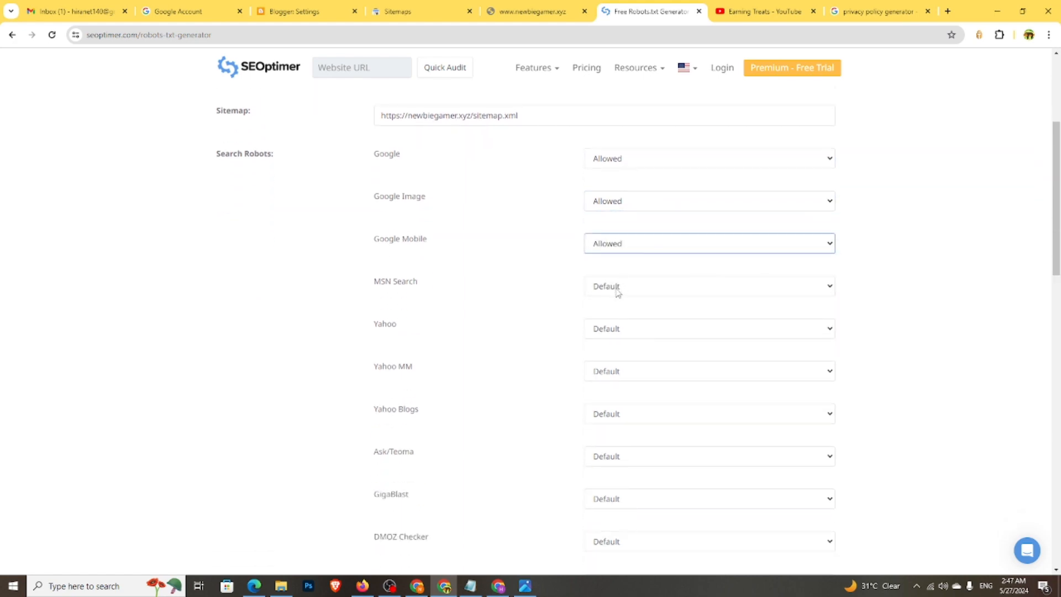
{"action": "scroll", "coordinate": [617, 293], "scroll_direction": "down", "scroll_amount": 3}
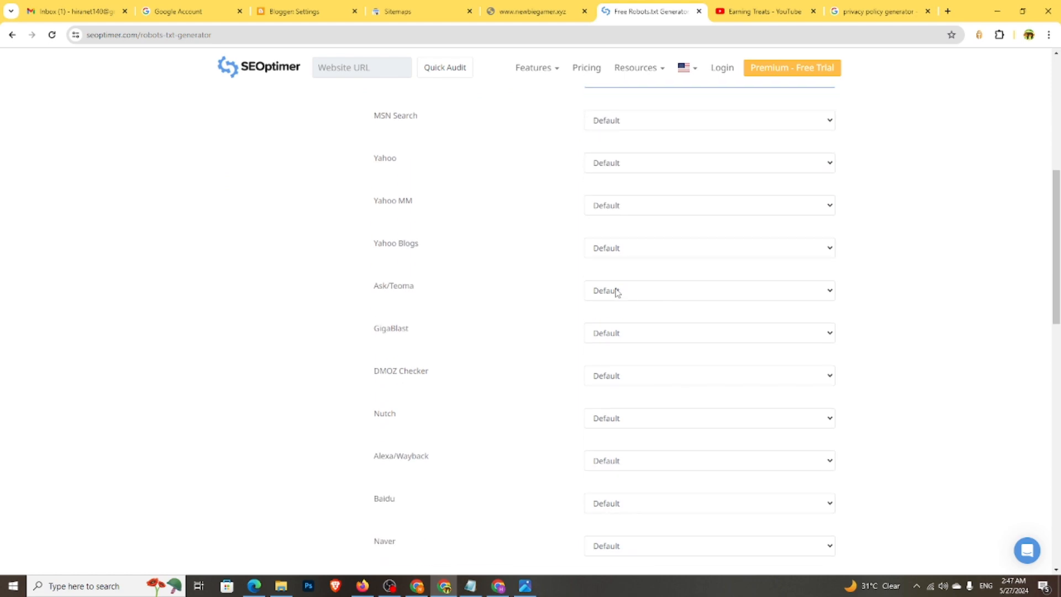
{"action": "scroll", "coordinate": [617, 293], "scroll_direction": "down", "scroll_amount": 3}
{"action": "left_click", "coordinate": [623, 336]}
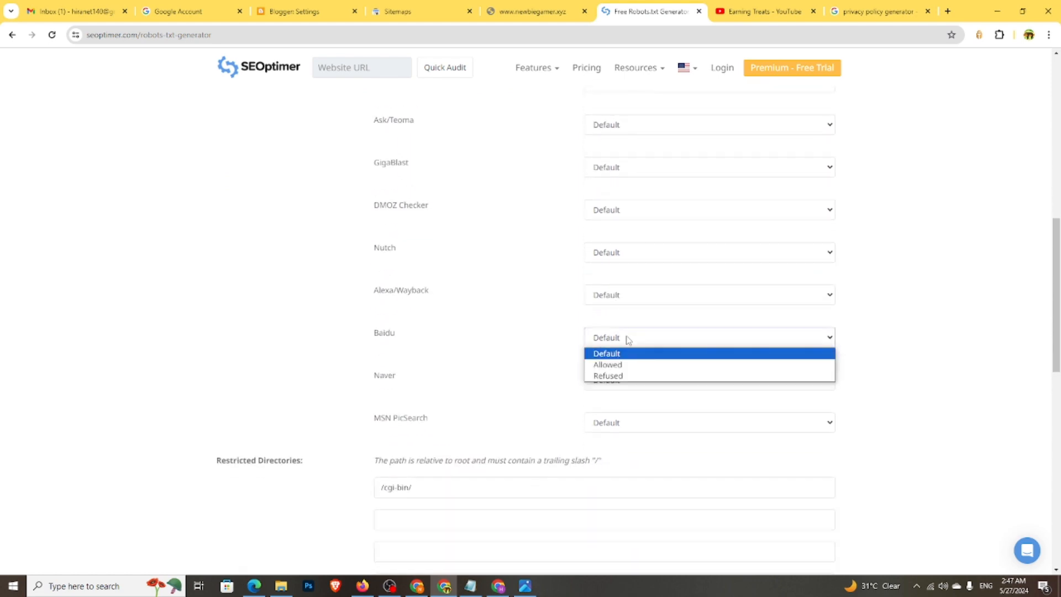
{"action": "left_click", "coordinate": [635, 364]}
{"action": "scroll", "coordinate": [630, 366], "scroll_direction": "up", "scroll_amount": 4}
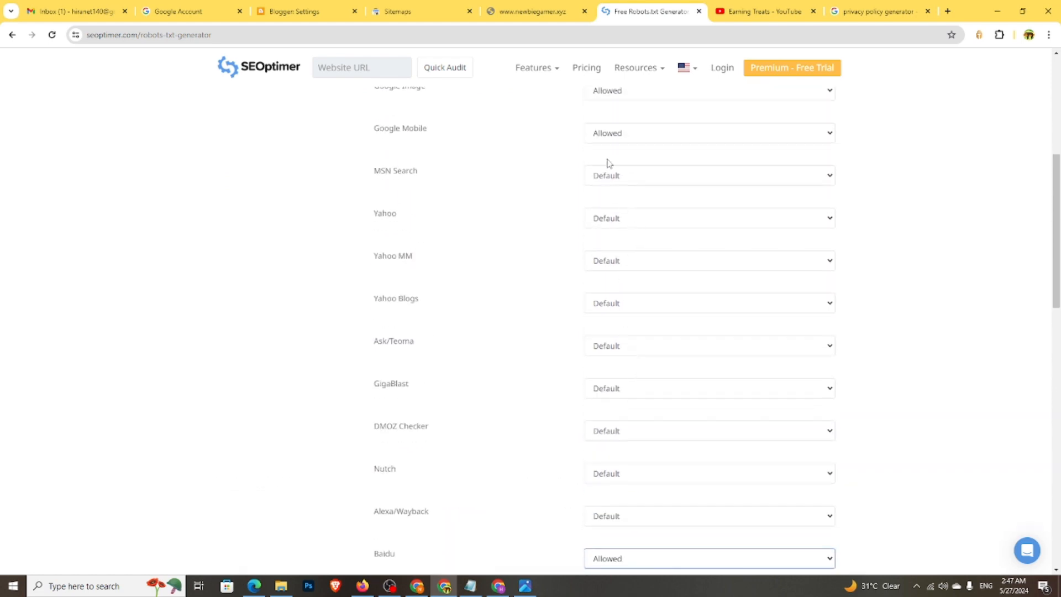
{"action": "scroll", "coordinate": [628, 260], "scroll_direction": "down", "scroll_amount": 9}
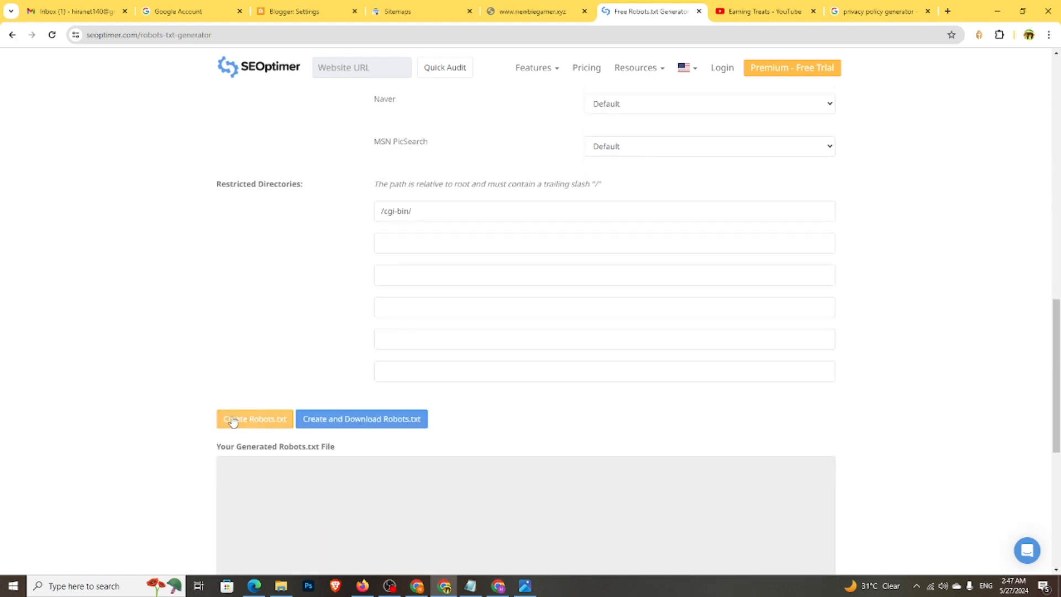
- Create the robots.txt and copy all the generated rules
{"action": "left_click", "coordinate": [249, 422]}
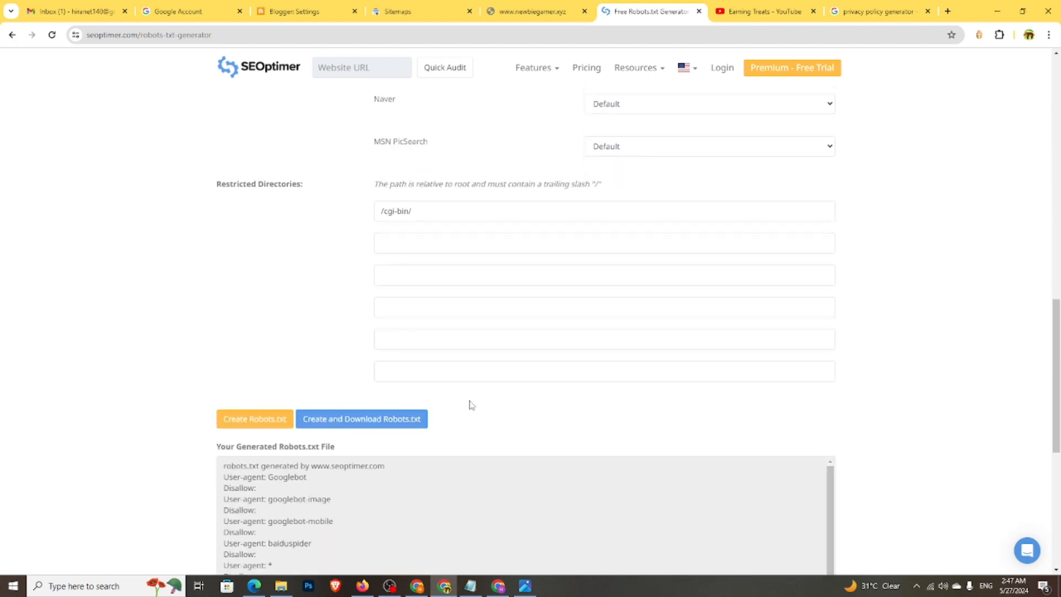
{"action": "scroll", "coordinate": [469, 403], "scroll_direction": "down", "scroll_amount": 2}
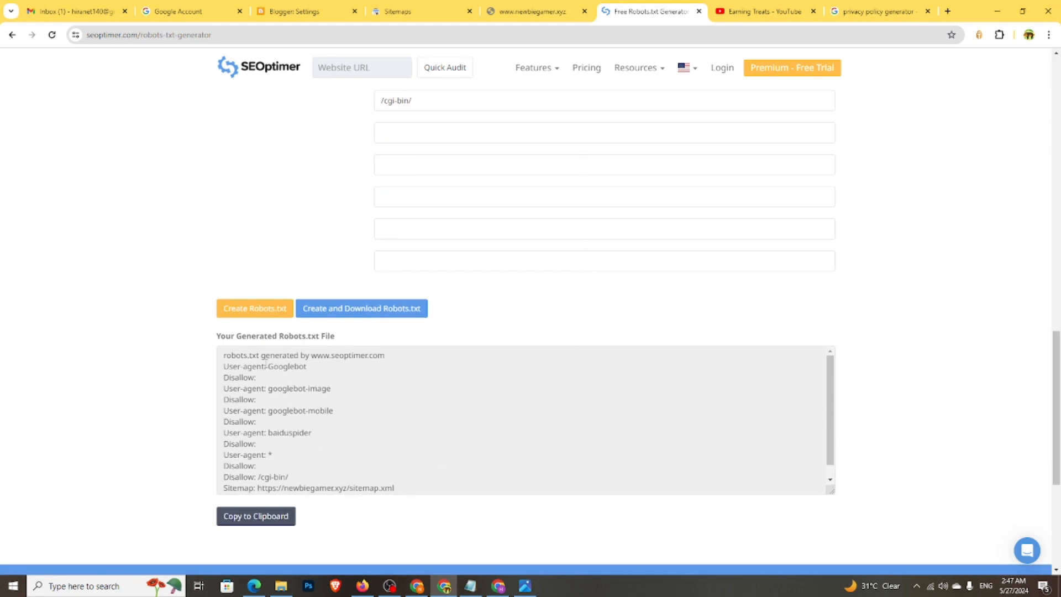
{"action": "left_click_drag", "start_coordinate": [224, 367], "coordinate": [433, 511]}
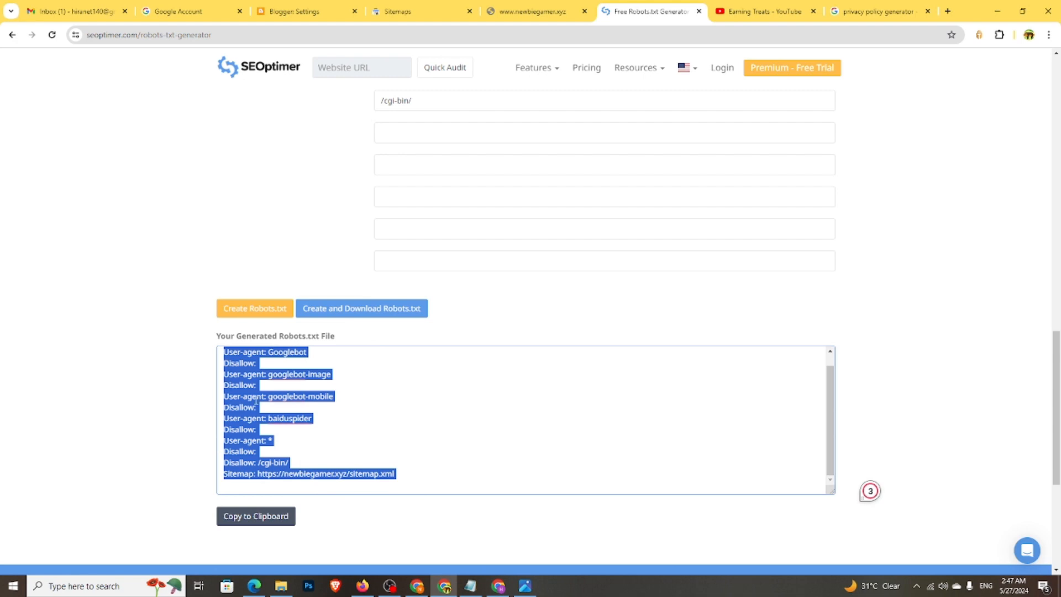
{"action": "right_click", "coordinate": [257, 404]}
{"action": "left_click", "coordinate": [271, 410]}
{"action": "left_click", "coordinate": [248, 8]}
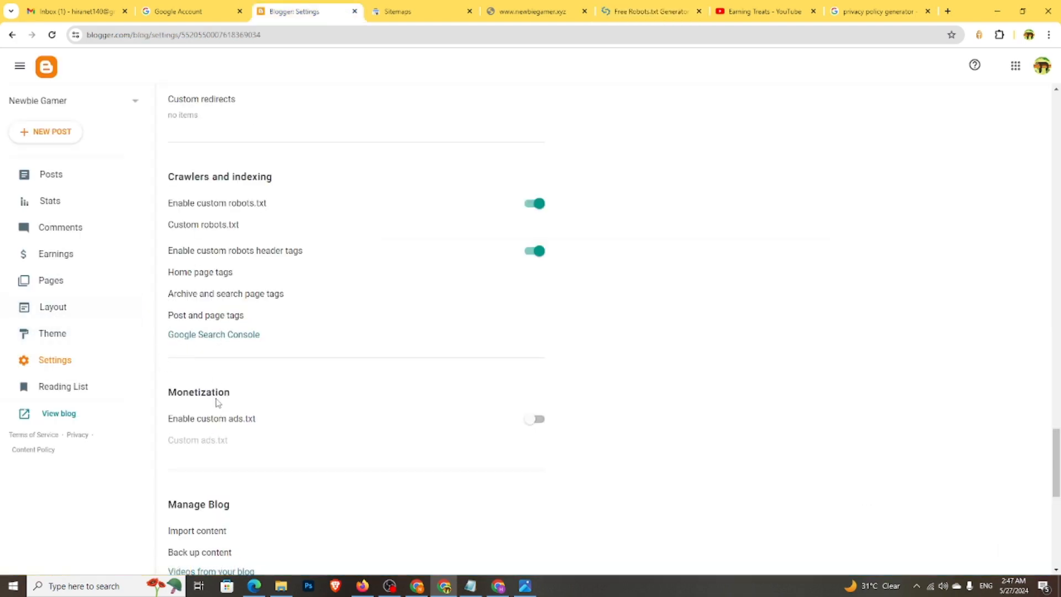
- Paste the copied rules into Blogger's Custom robots.txt and save it
{"action": "left_click", "coordinate": [217, 230]}
{"action": "right_click", "coordinate": [525, 301]}
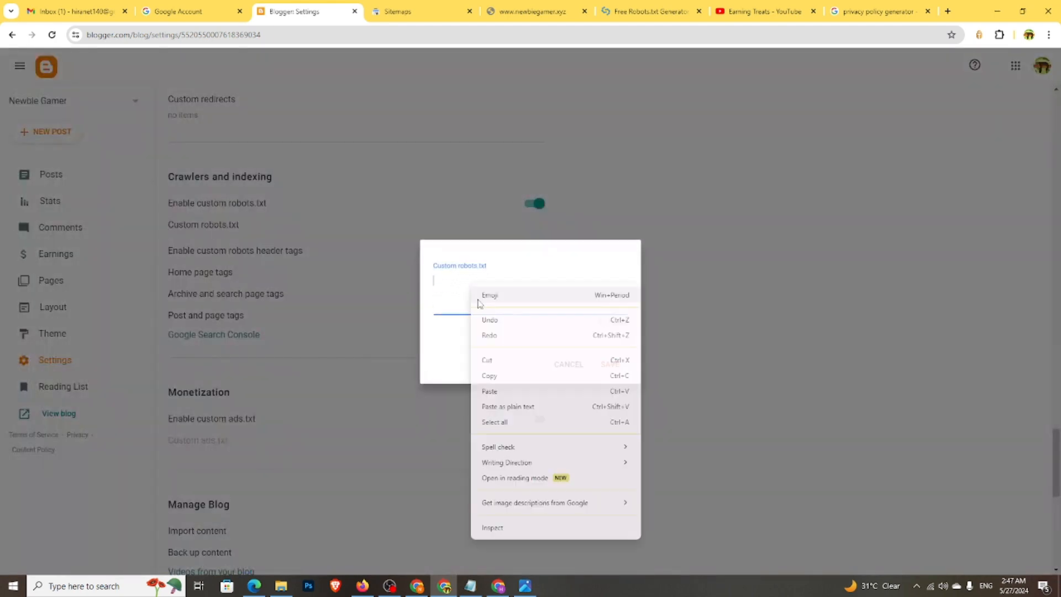
{"action": "left_click", "coordinate": [486, 391]}
{"action": "left_click", "coordinate": [612, 378]}
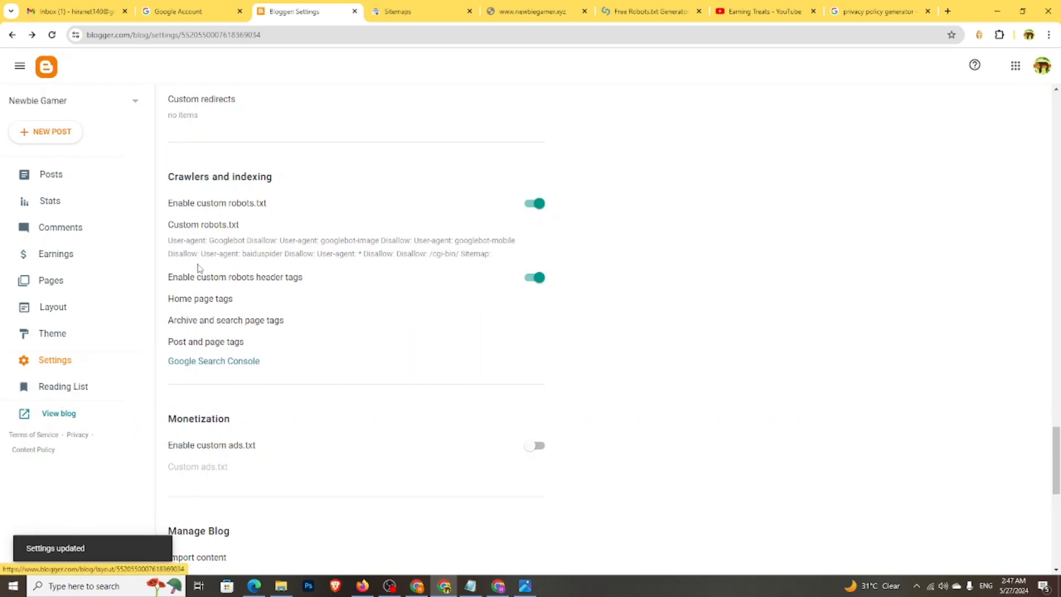
- Reload the live newbiegamer.xyz blog, then go back down the Blogger settings
{"action": "left_click", "coordinate": [528, 11]}
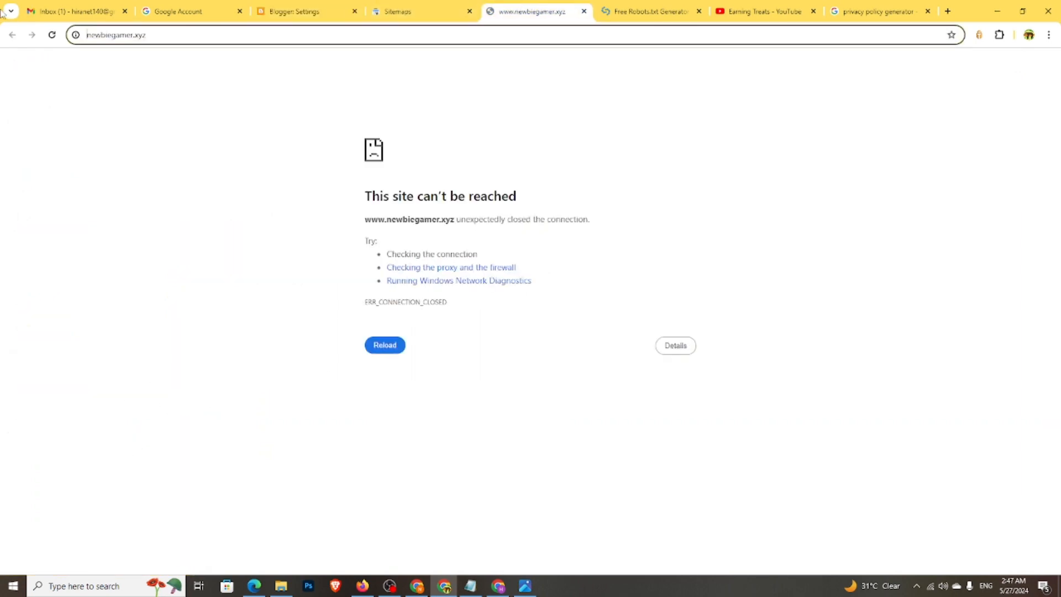
{"action": "left_click", "coordinate": [52, 35]}
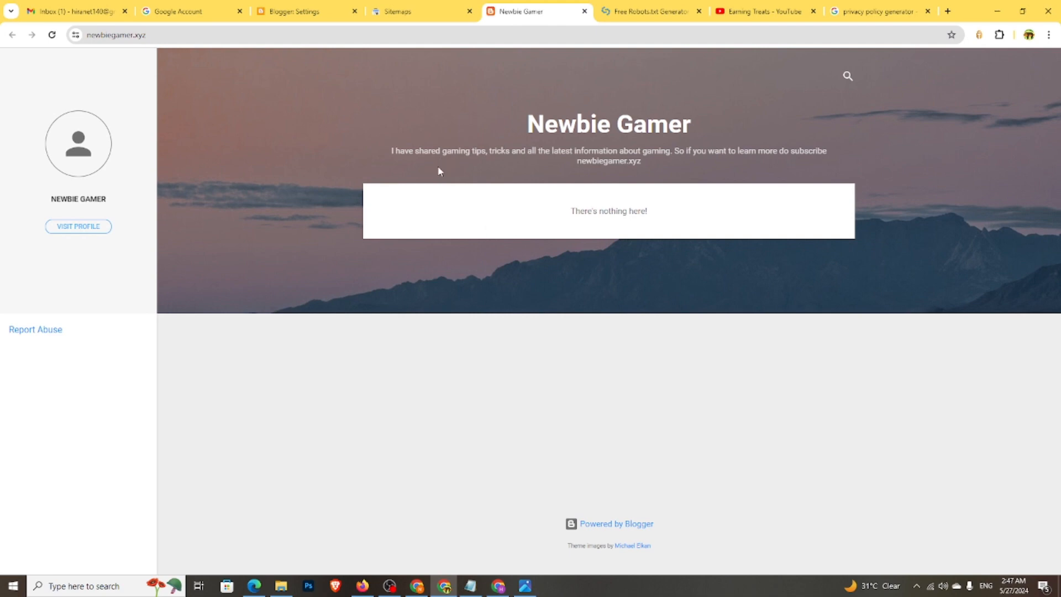
{"action": "left_click", "coordinate": [227, 40]}
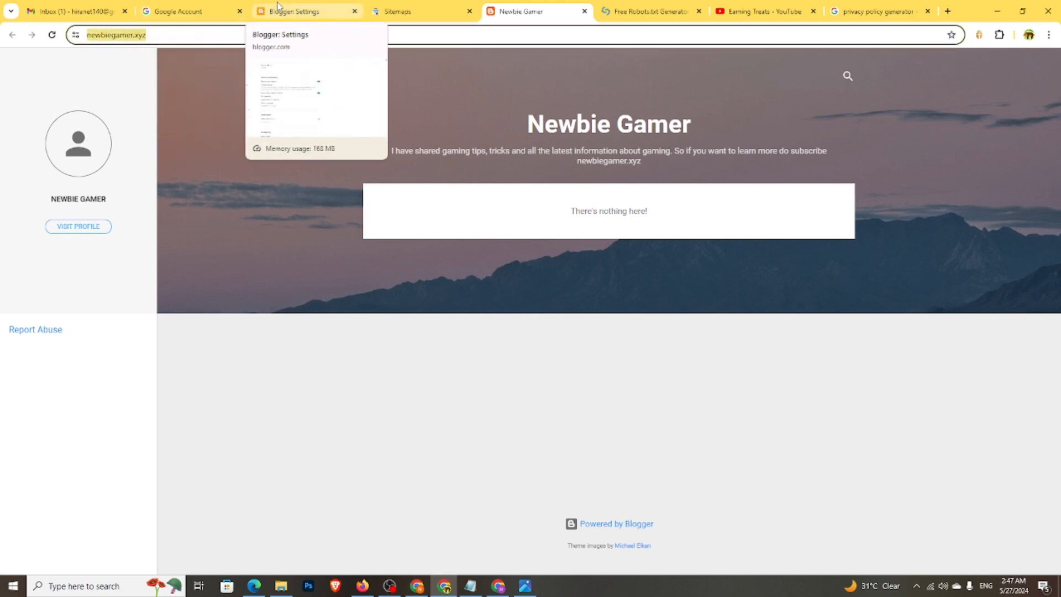
{"action": "left_click", "coordinate": [299, 12]}
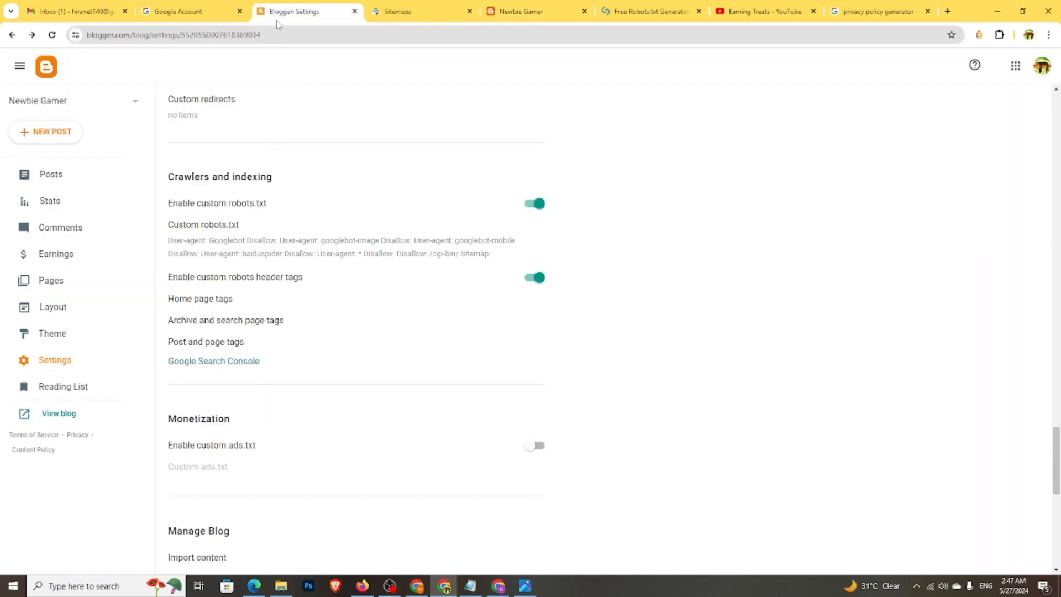
{"action": "scroll", "coordinate": [301, 166], "scroll_direction": "down", "scroll_amount": 3}
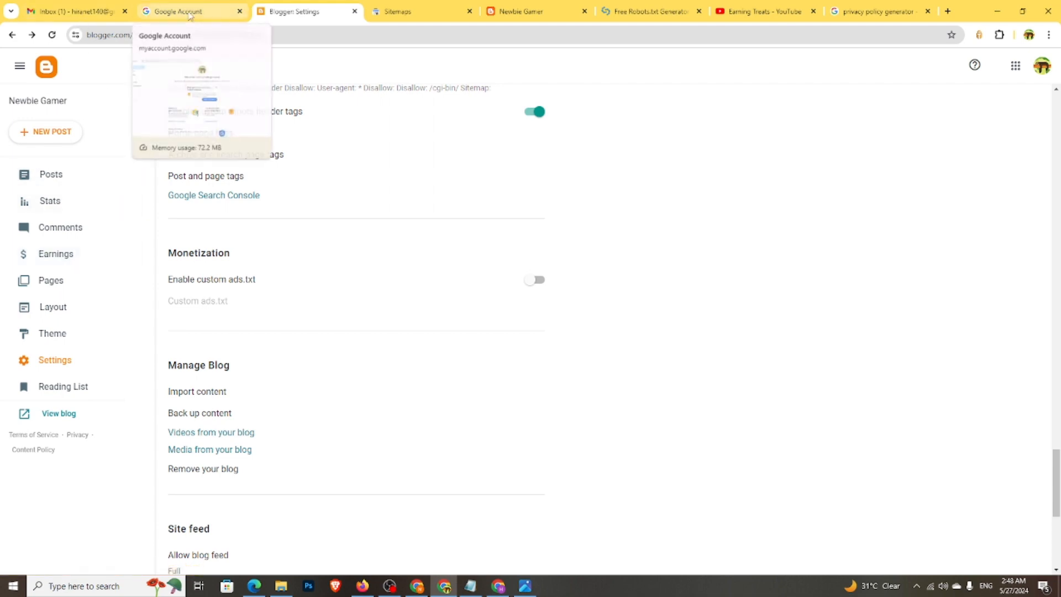
- Check the newbiegamer.xyz Performance report and messages in Search Console, then return to Blogger
{"action": "left_click", "coordinate": [70, 8]}
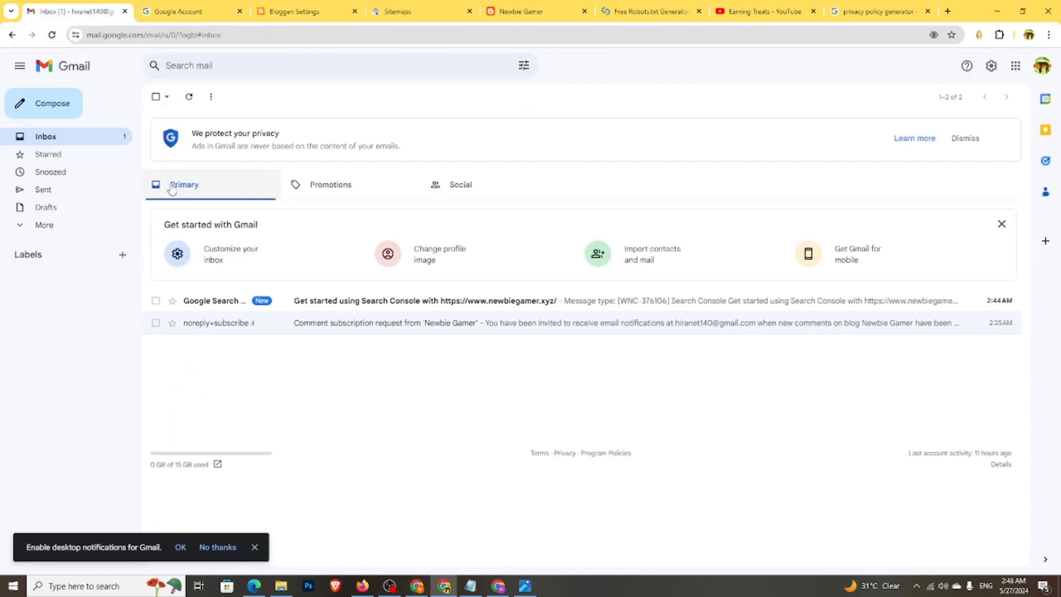
{"action": "left_click", "coordinate": [393, 8]}
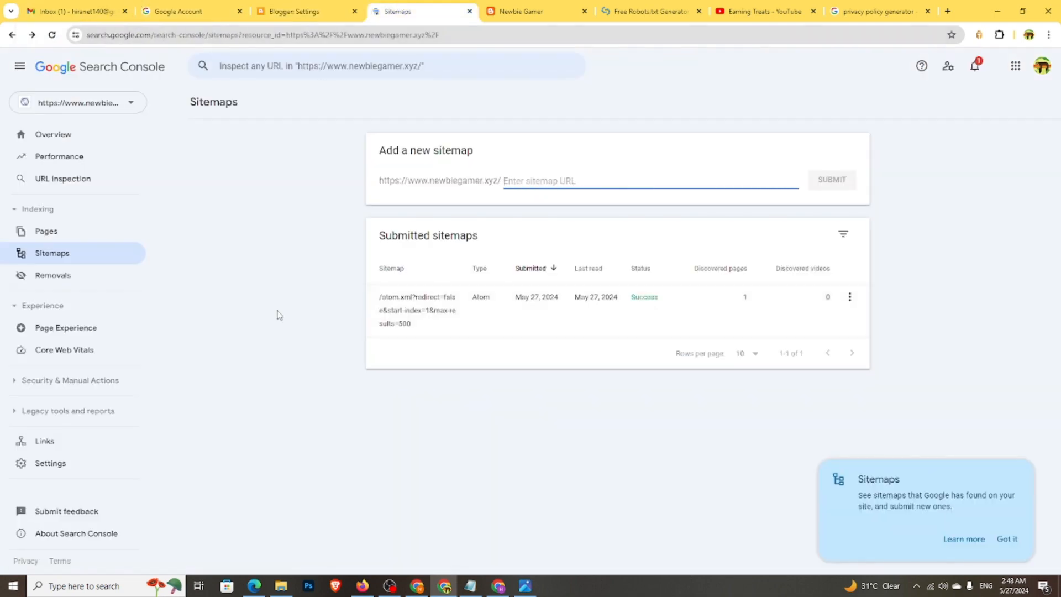
{"action": "left_click", "coordinate": [95, 155]}
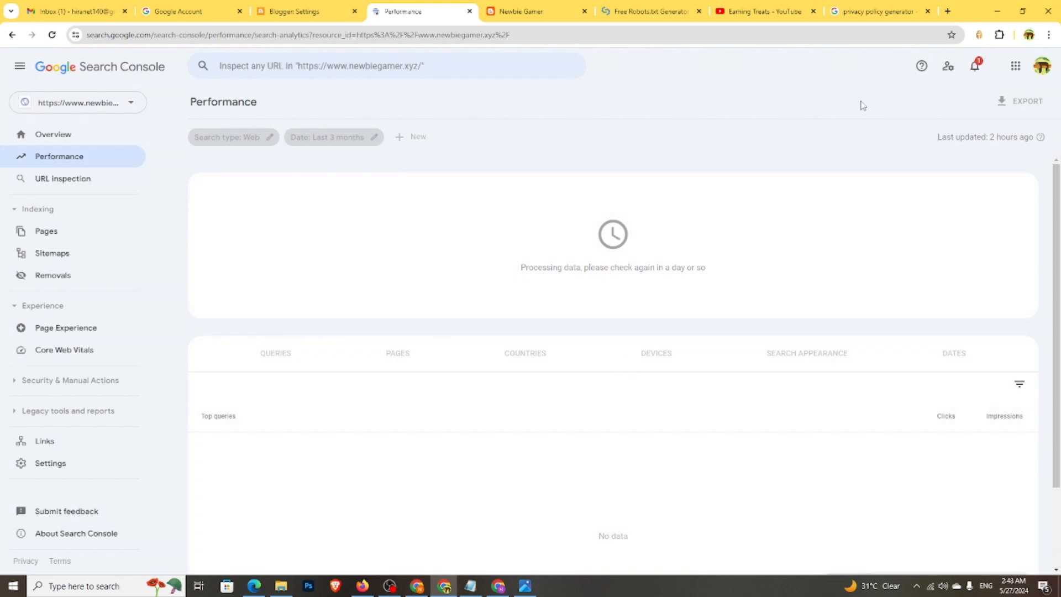
{"action": "left_click", "coordinate": [974, 65]}
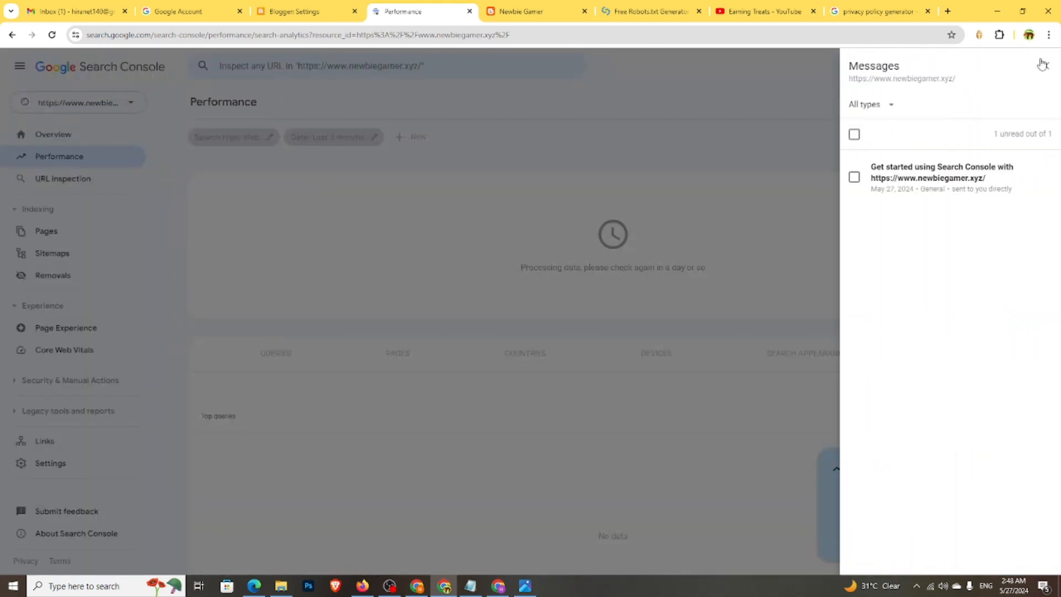
{"action": "left_click", "coordinate": [1041, 64]}
{"action": "left_click", "coordinate": [301, 7]}
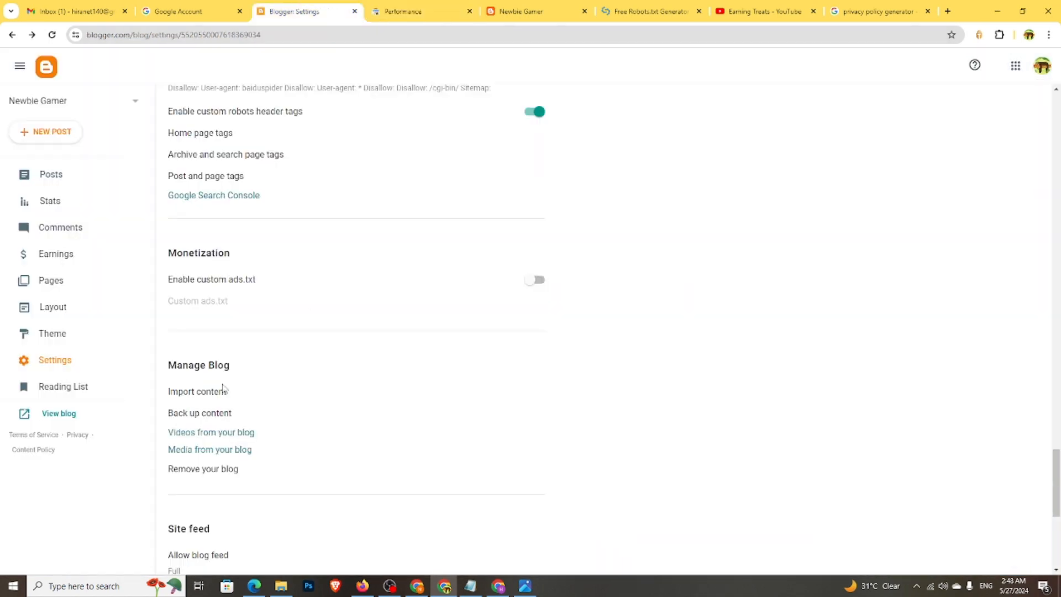
- Scroll back up to Blogger's Basic settings and bring OBS Studio to the front
{"action": "scroll", "coordinate": [256, 319], "scroll_direction": "down", "scroll_amount": 6}
{"action": "scroll", "coordinate": [259, 325], "scroll_direction": "up", "scroll_amount": 12}
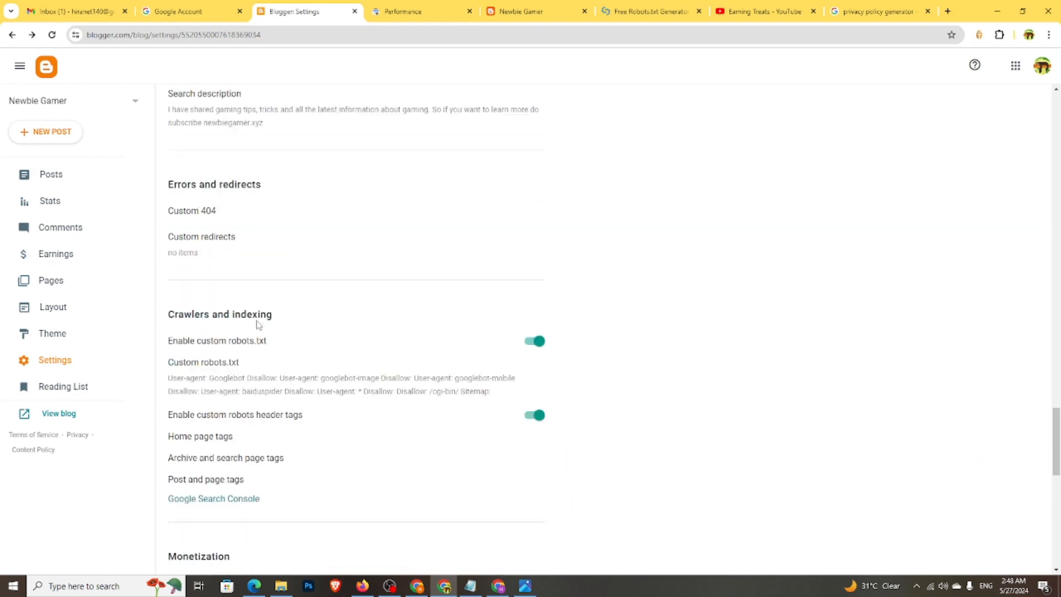
{"action": "scroll", "coordinate": [257, 324], "scroll_direction": "up", "scroll_amount": 15}
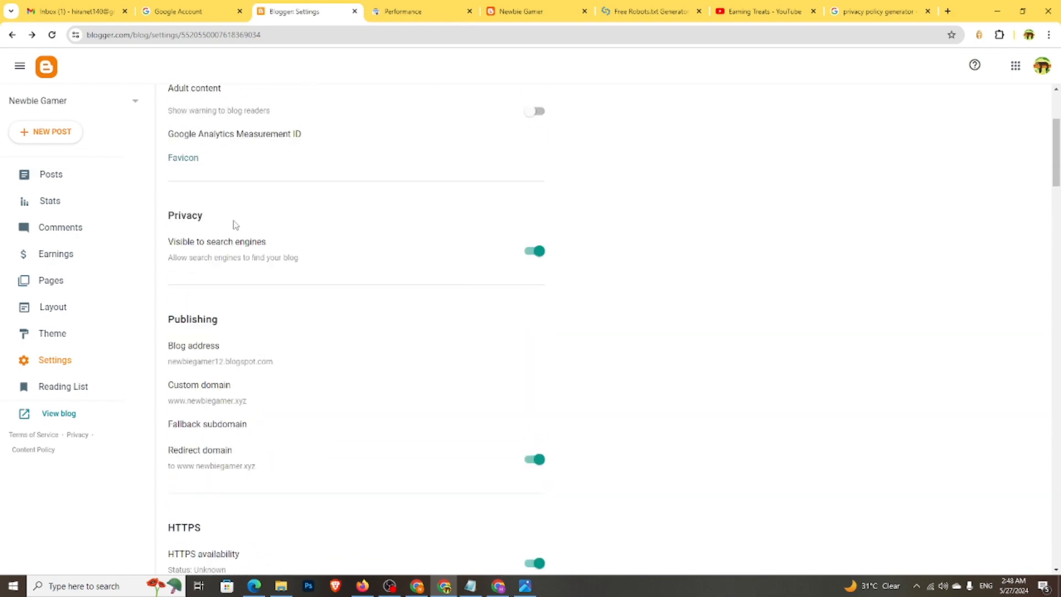
{"action": "scroll", "coordinate": [235, 224], "scroll_direction": "up", "scroll_amount": 3}
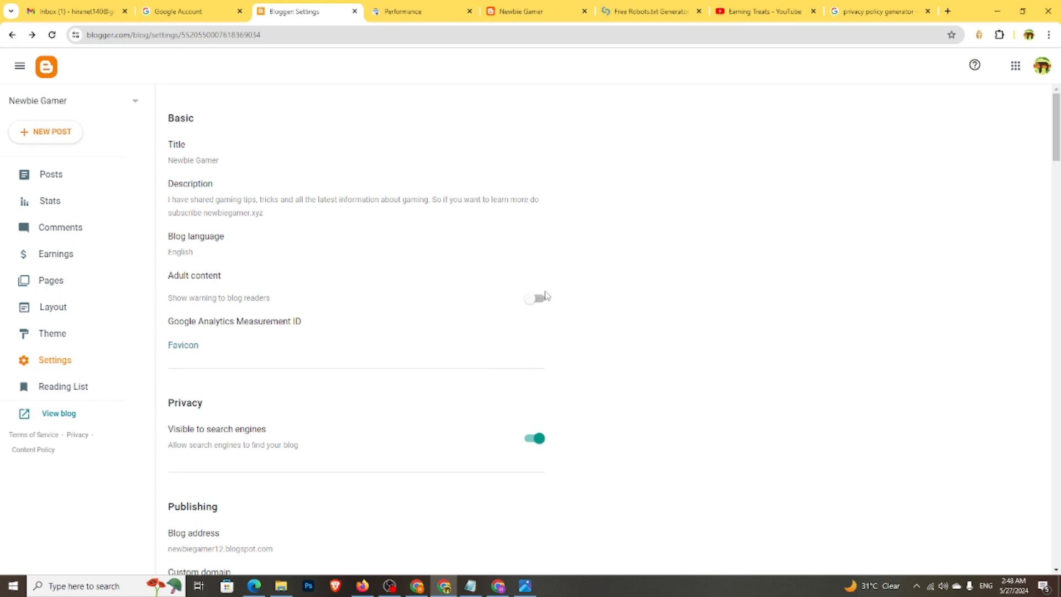
{"action": "left_click", "coordinate": [389, 585]}
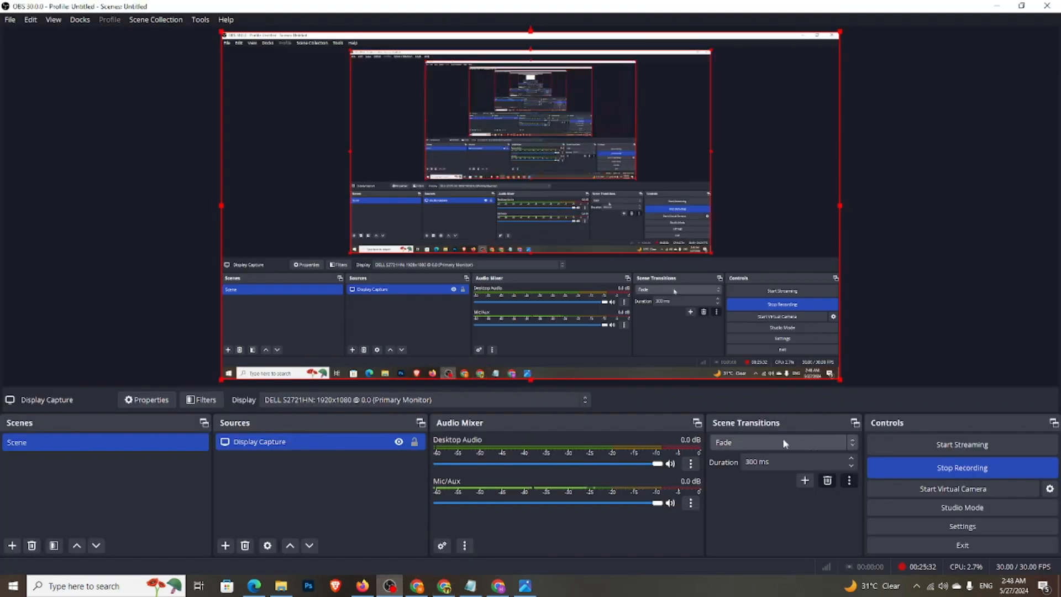